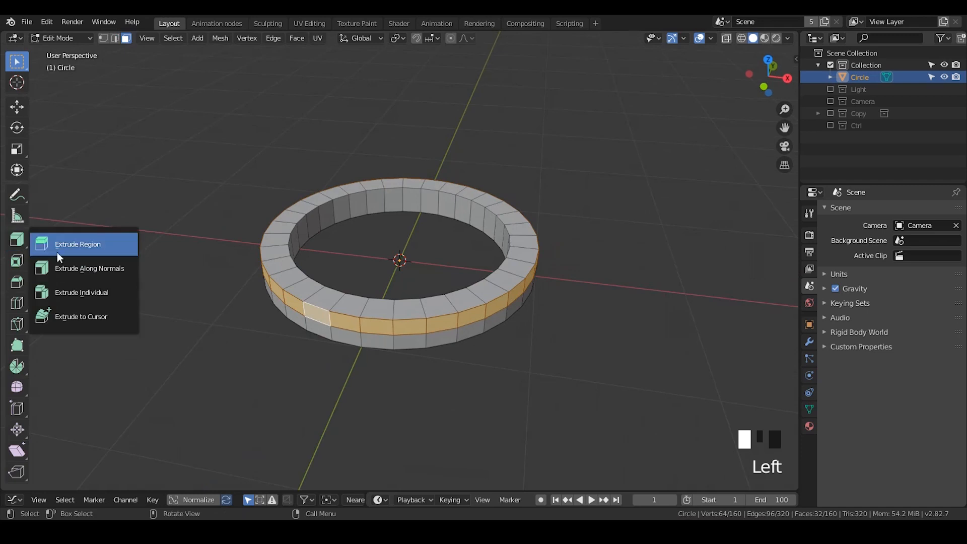
Extrude the ring's selected outer faces outward along their normals to widen the ring, and return to Object Mode
click(79, 271)
drag(393, 211, 391, 197)
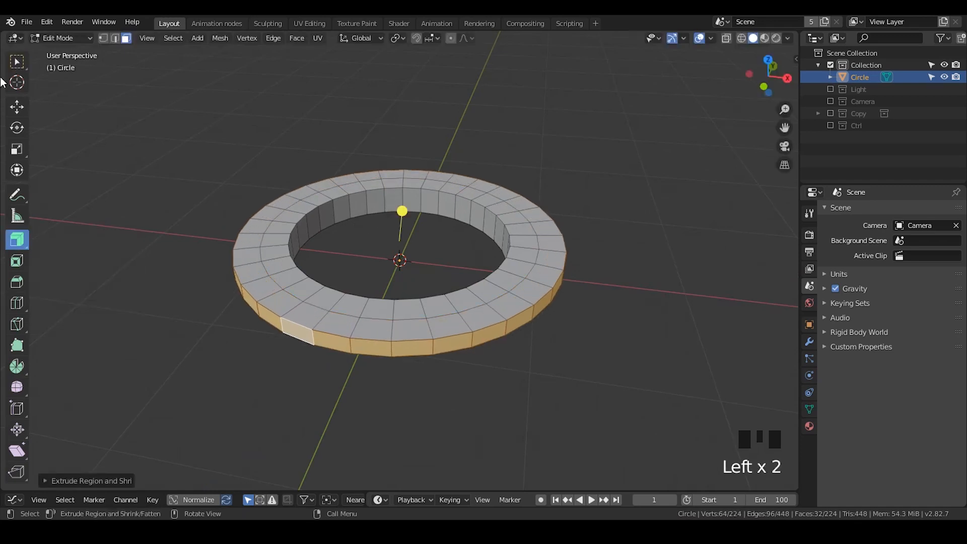
click(17, 62)
key(Tab)
middle_drag(400, 223, 398, 265)
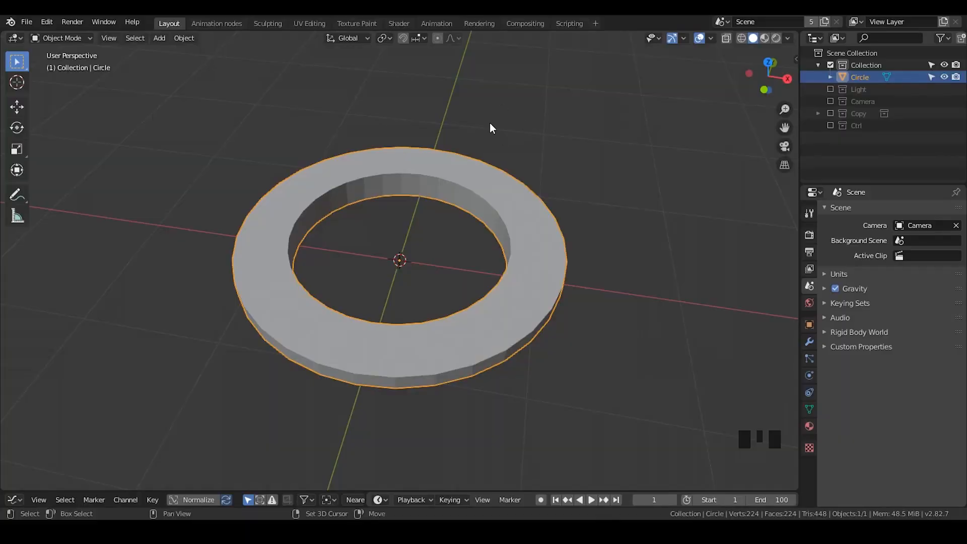
Add a mesh plane at the ring's centre and rotate it 90° about the global X axis
key(shift+a)
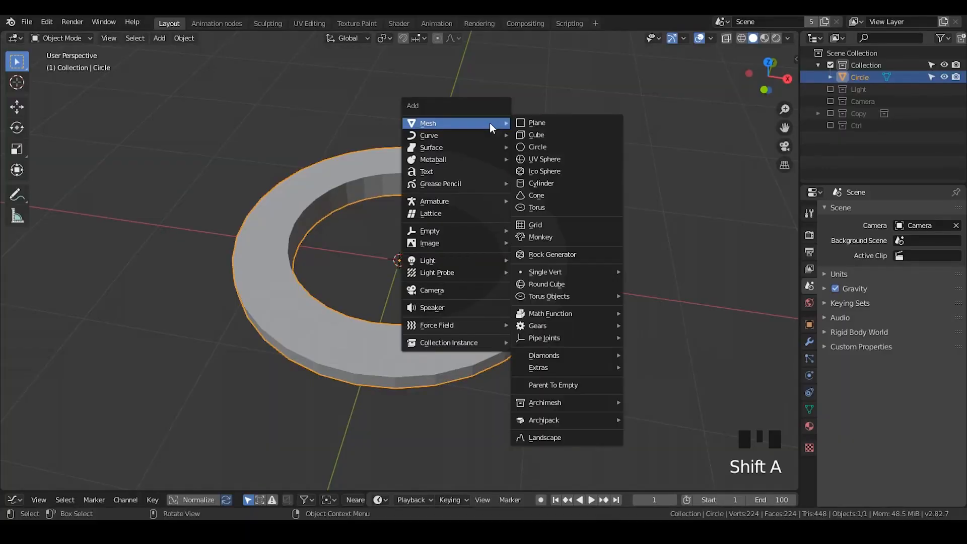
click(561, 124)
key(r)
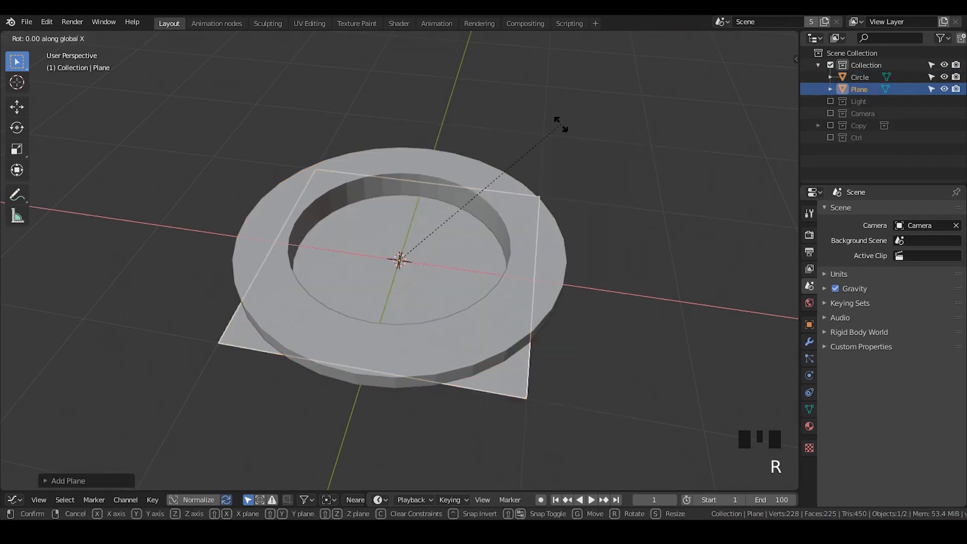
text(90)
key(Return)
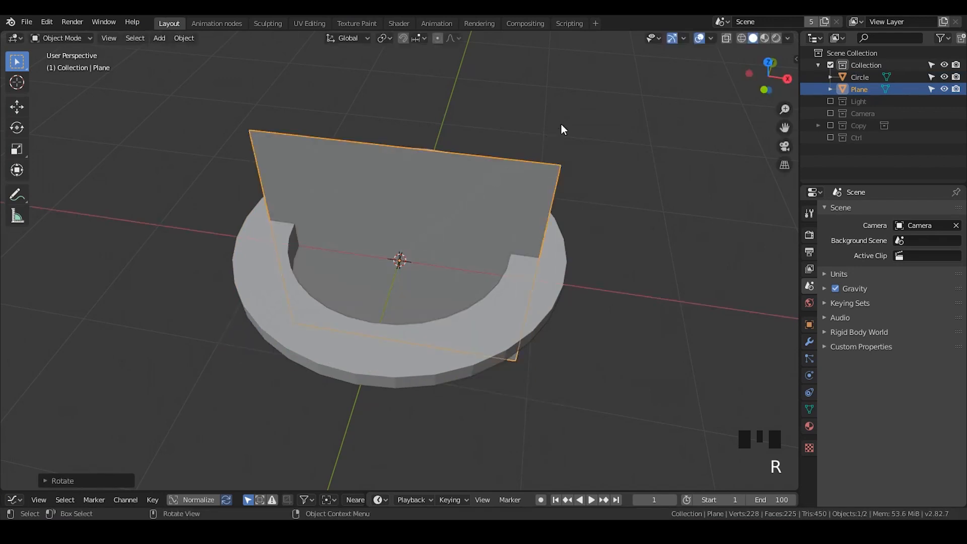
Scale the upright plane uniformly by a factor of 5
scroll(548, 165, down, 7)
middle_drag(480, 221, 482, 179)
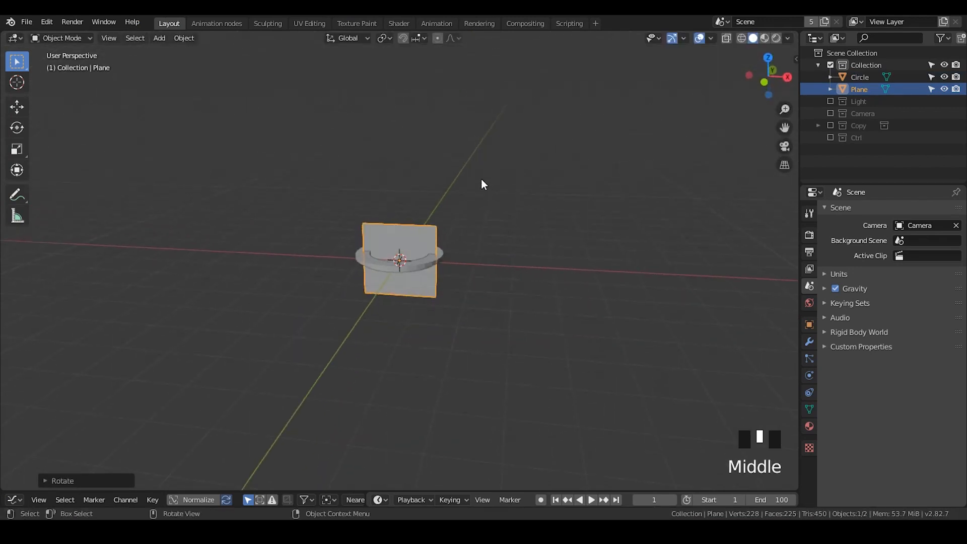
text(s5)
key(Return)
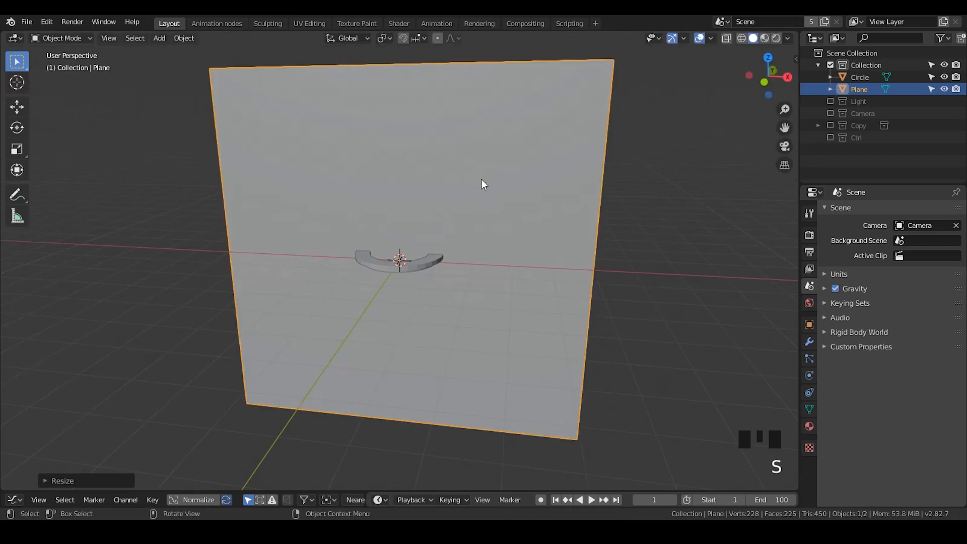
Add a Subdivision Surface modifier to the plane, using the Simple type with viewport subdivisions set to 6
click(810, 342)
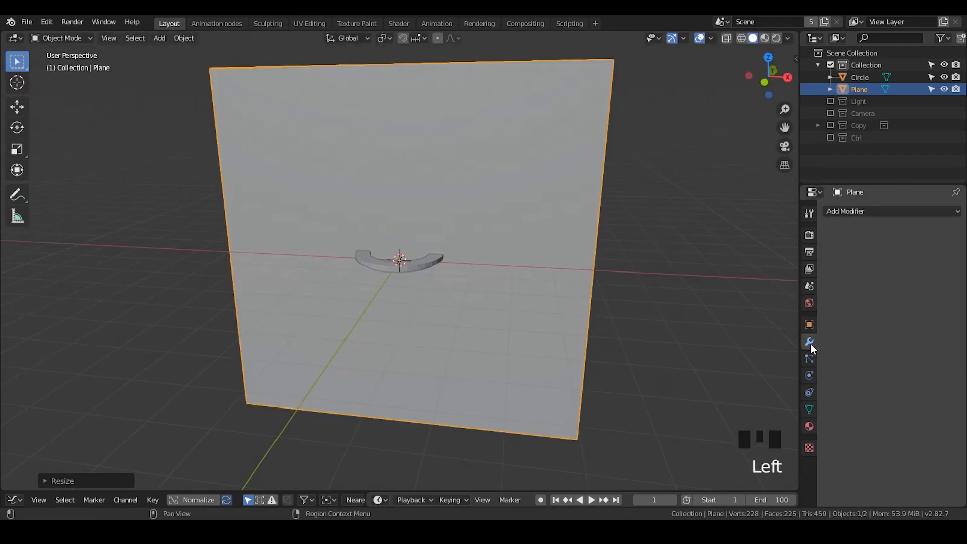
click(869, 211)
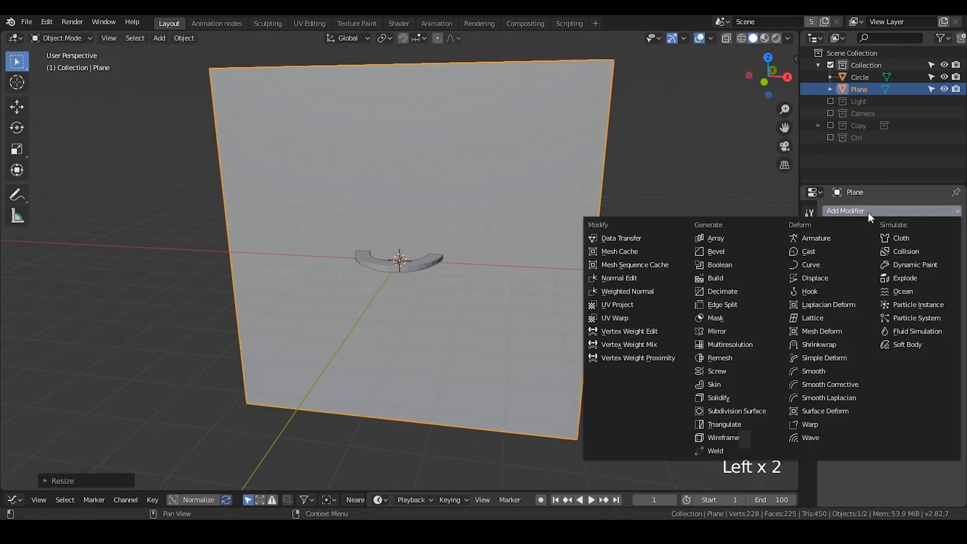
click(747, 413)
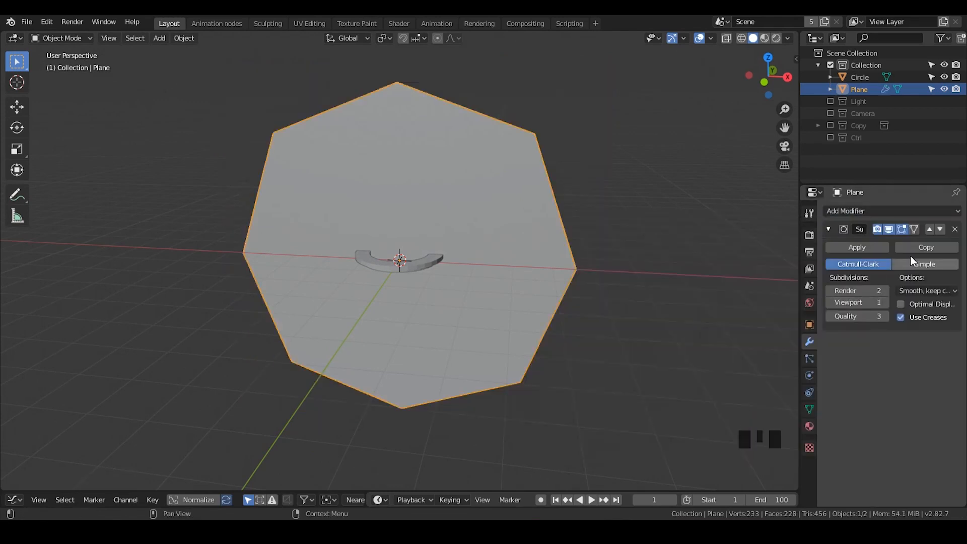
click(923, 262)
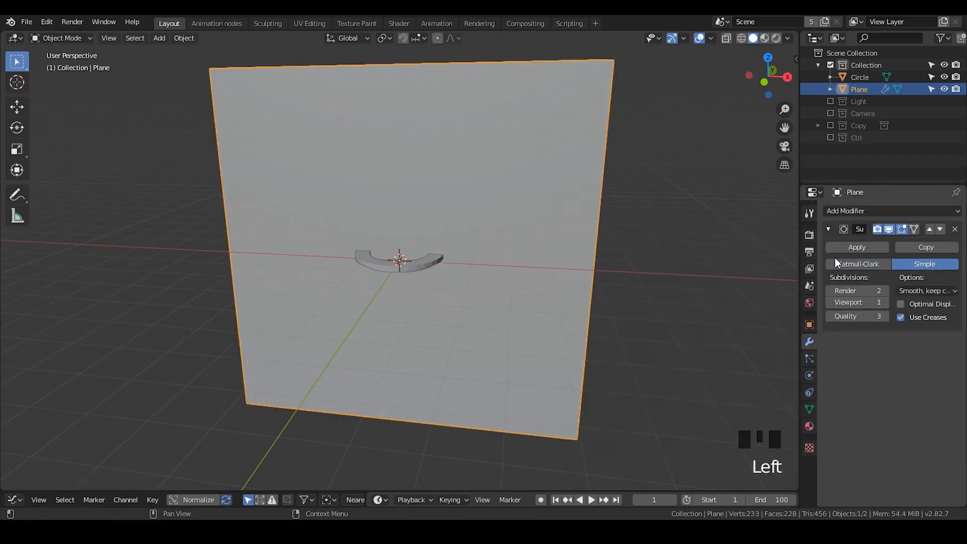
click(887, 301)
double_click(887, 301)
double_click(888, 301)
click(887, 301)
double_click(888, 301)
double_click(888, 302)
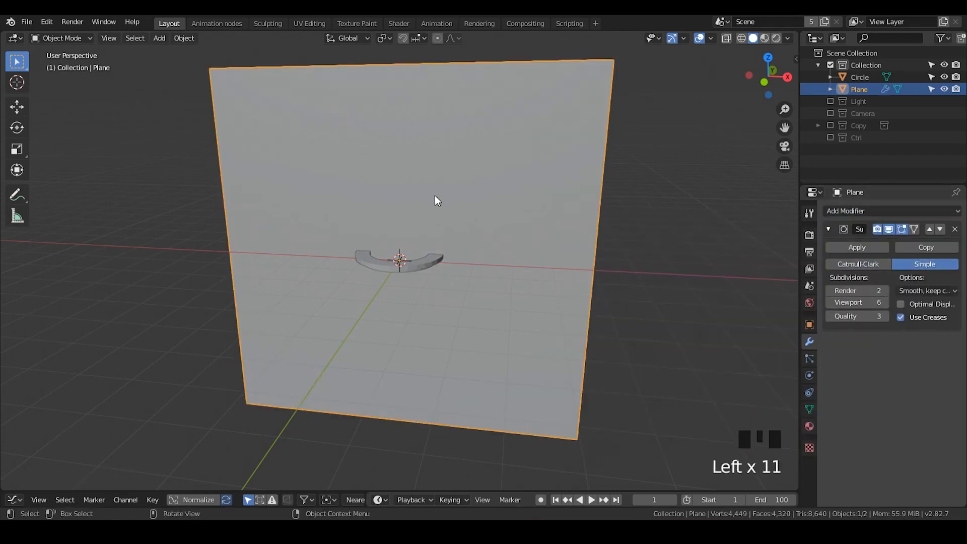
key(Tab)
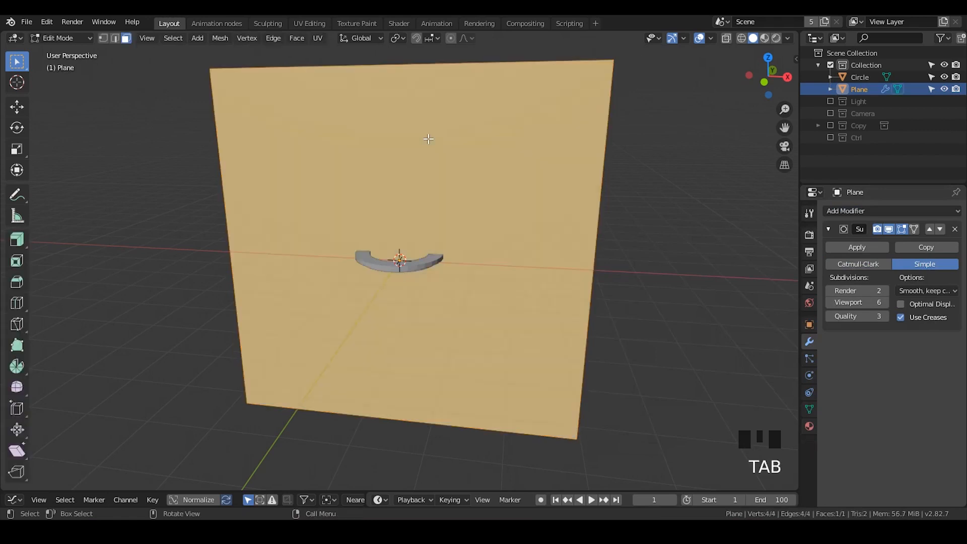
right_click(414, 137)
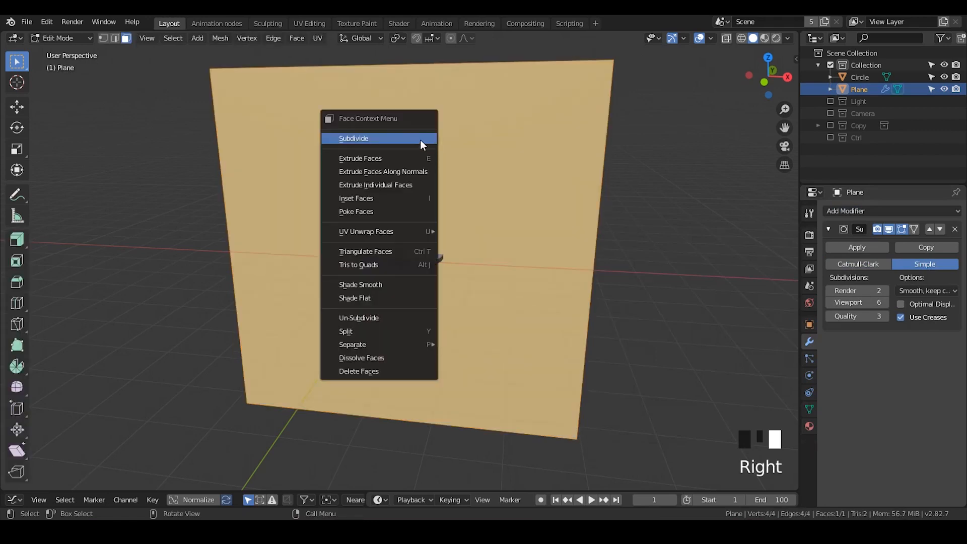
key(Tab)
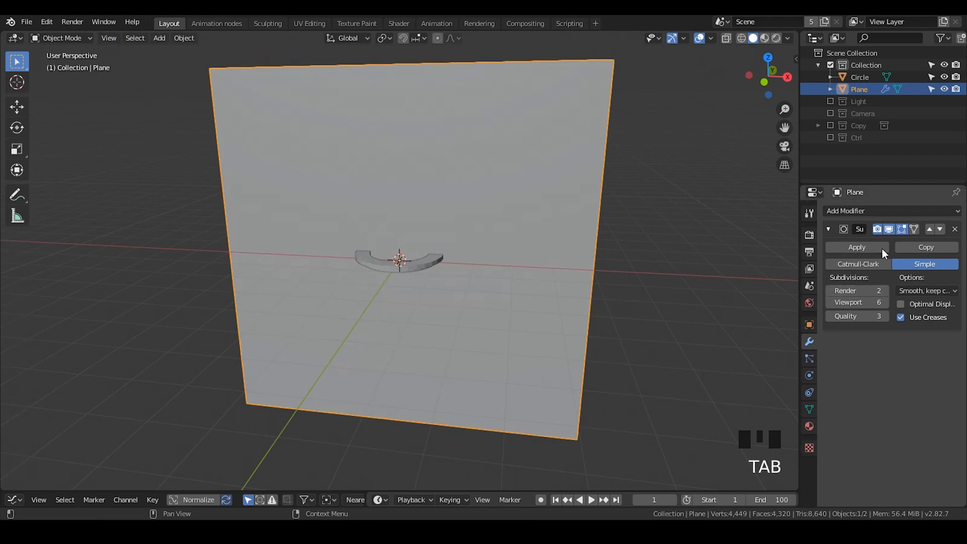
click(829, 230)
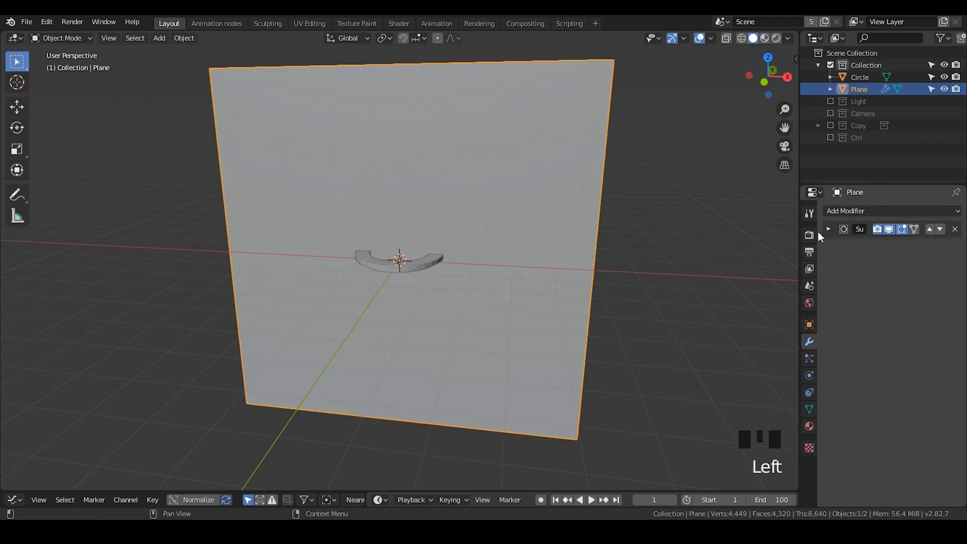
click(826, 229)
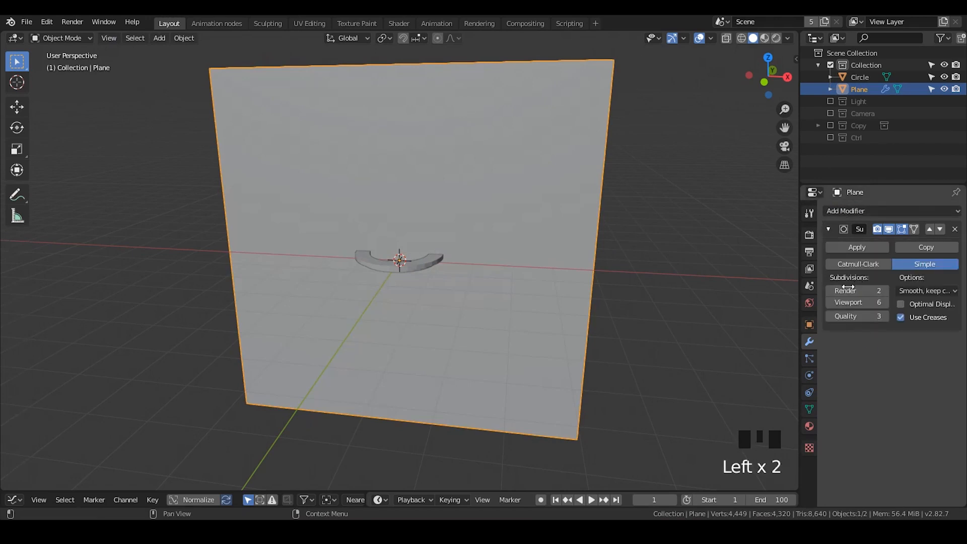
drag(865, 291, 879, 290)
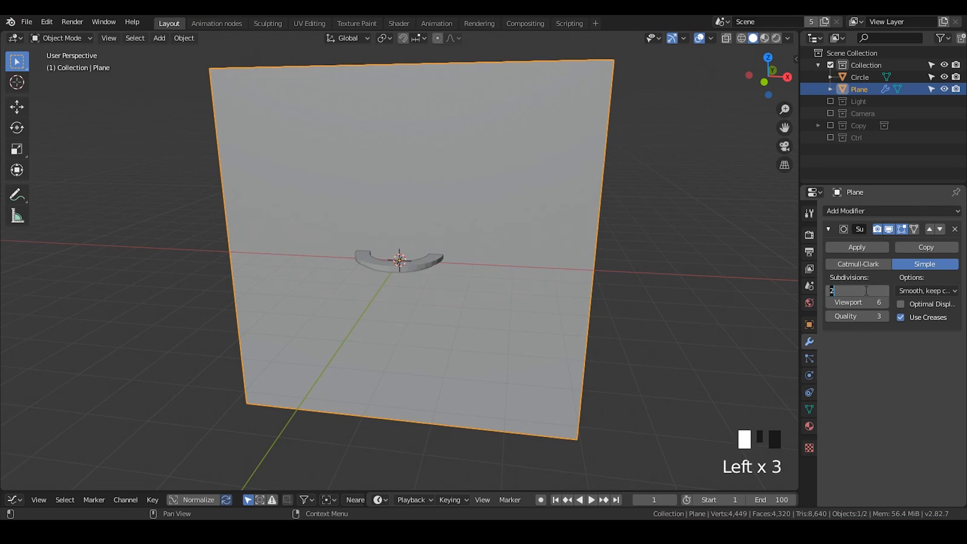
Add a Simple Deform modifier to the plane in Bend mode and raise its angle to 152°
click(836, 230)
click(852, 217)
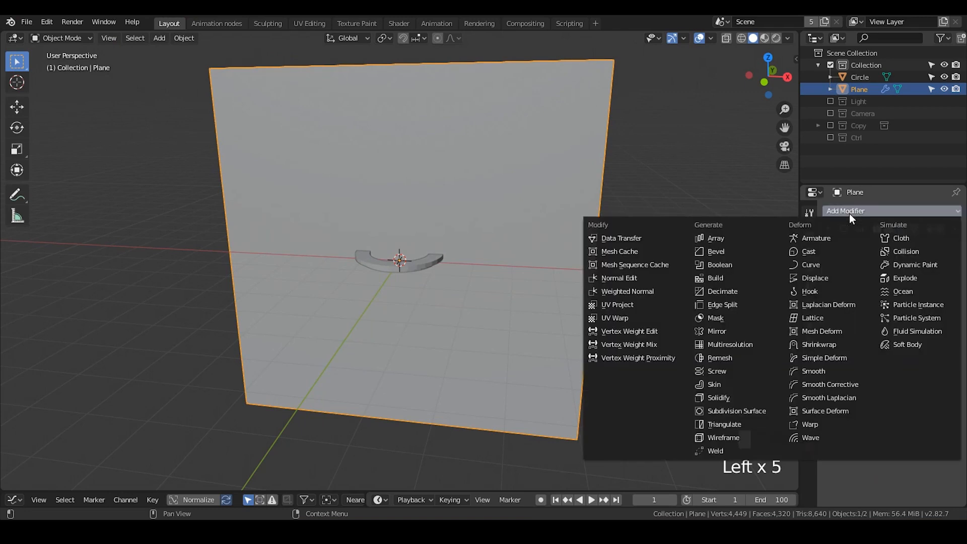
click(841, 359)
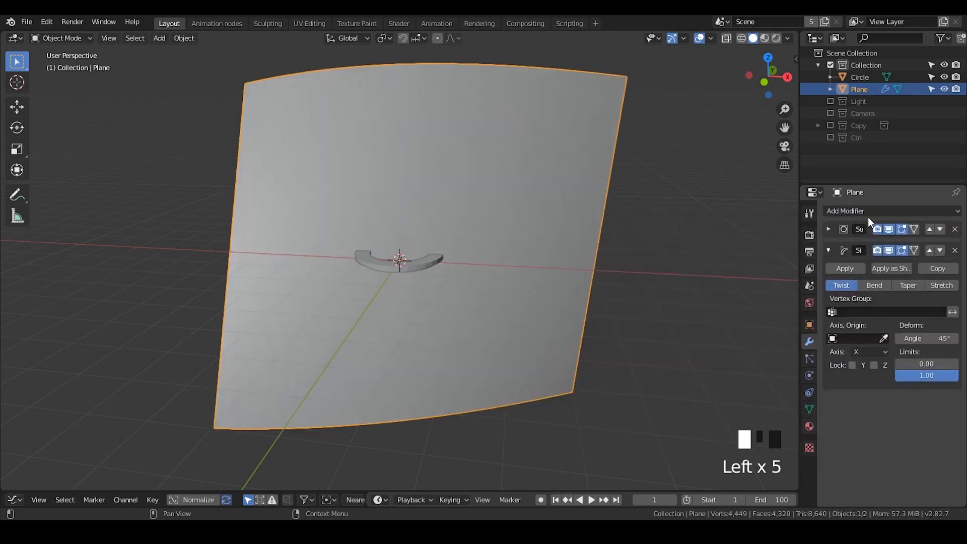
click(875, 288)
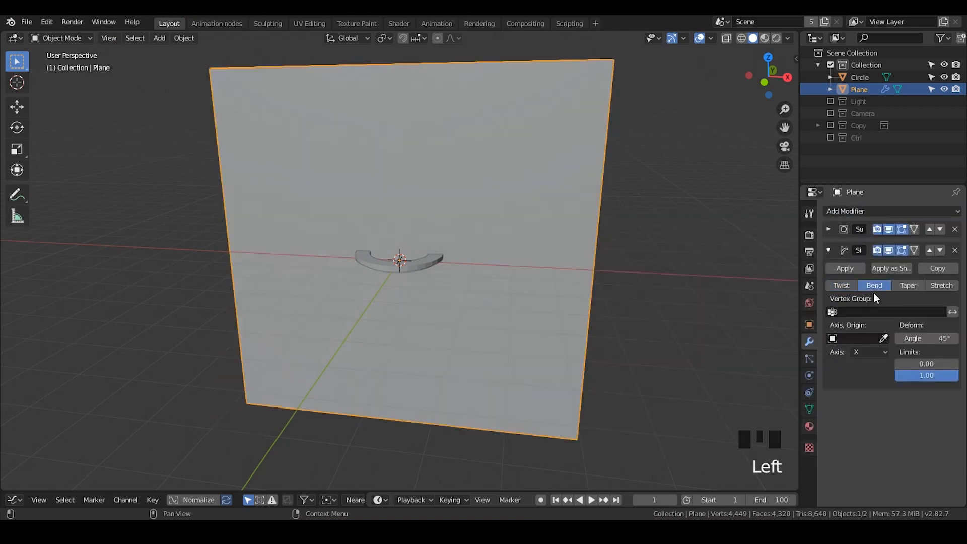
drag(912, 338, 957, 339)
middle_drag(654, 326, 419, 270)
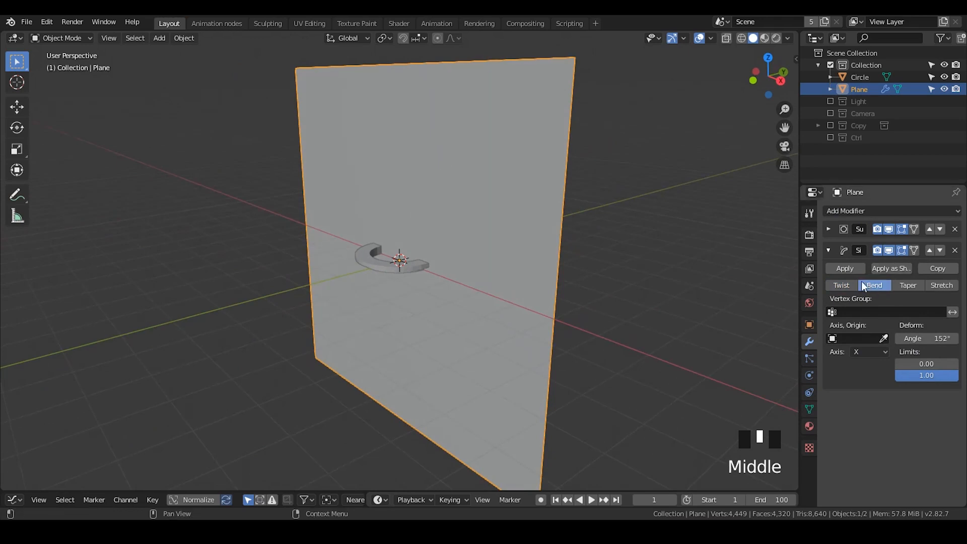
Apply the plane's rotation so that the bend deforms it along its updated local axes
key(ctrl+a)
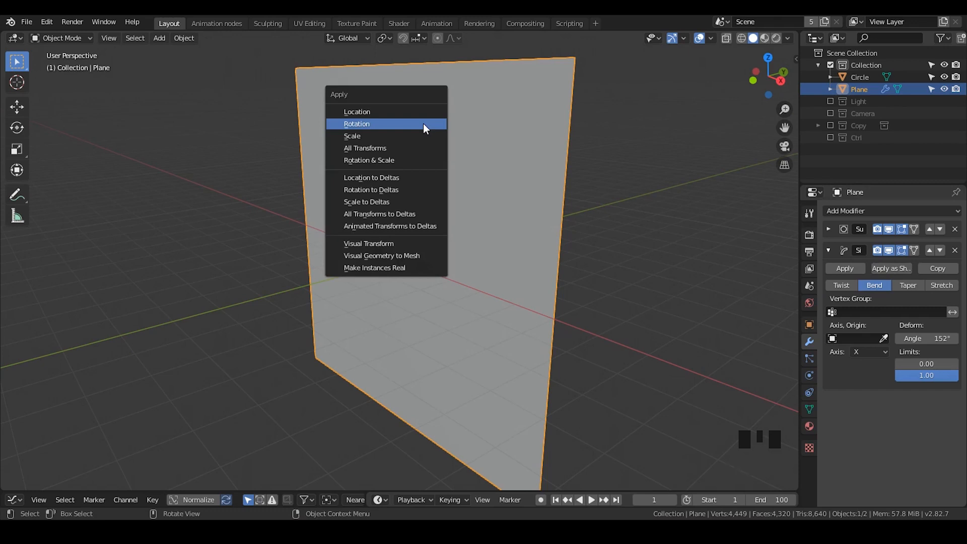
click(424, 123)
middle_drag(432, 161, 431, 238)
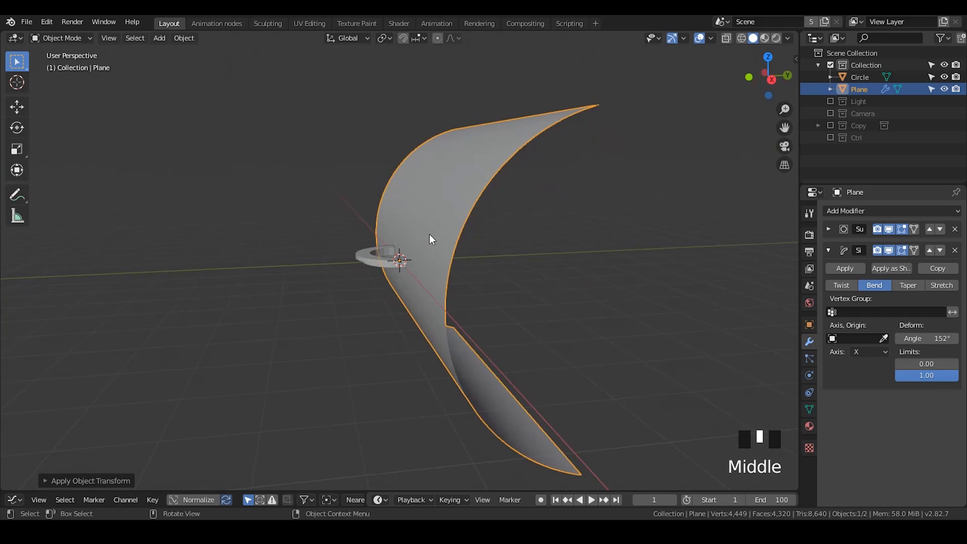
middle_drag(413, 275, 497, 270)
Set the angle of the plane's Simple Deform bend to 180°
click(919, 337)
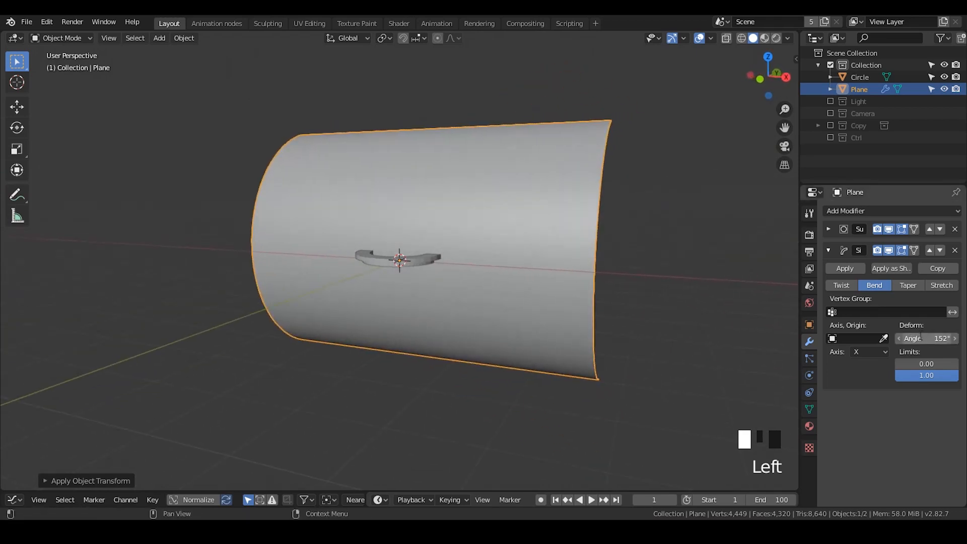
key(ctrl+a)
text(180)
key(Return)
middle_drag(687, 261, 599, 251)
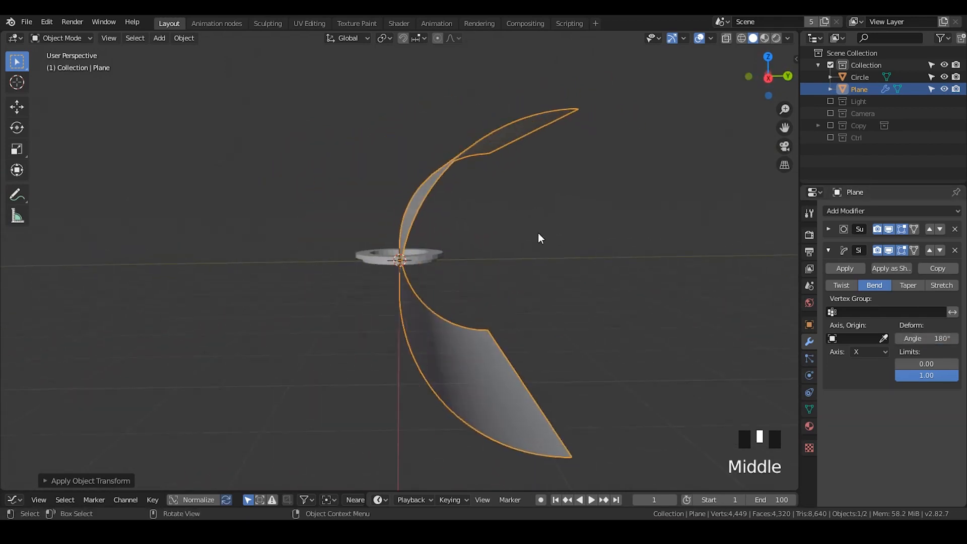
Duplicate the Simple Deform bend modifier and set the copy's axis to Z
shift+middle_drag(536, 149, 534, 207)
scroll(547, 156, down, 1)
click(948, 268)
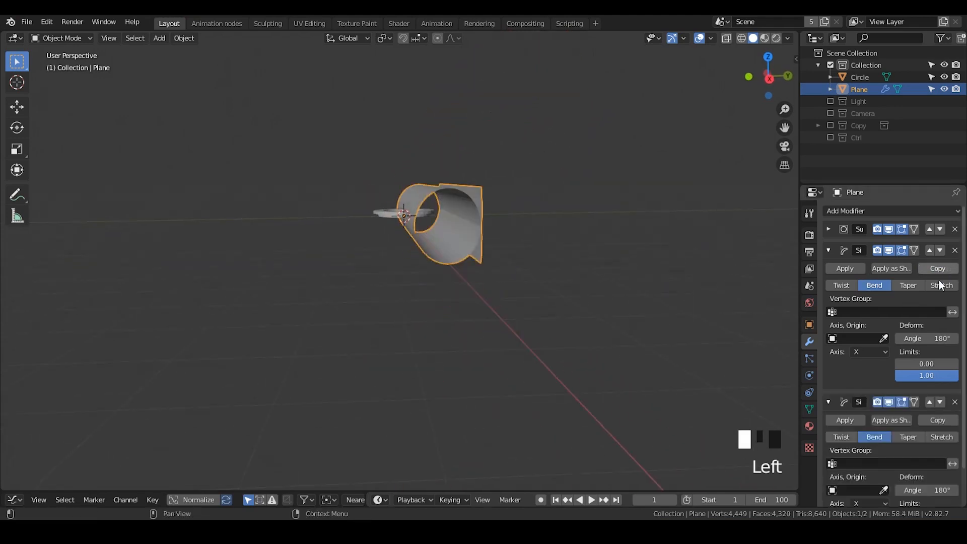
scroll(872, 468, down, 7)
click(867, 475)
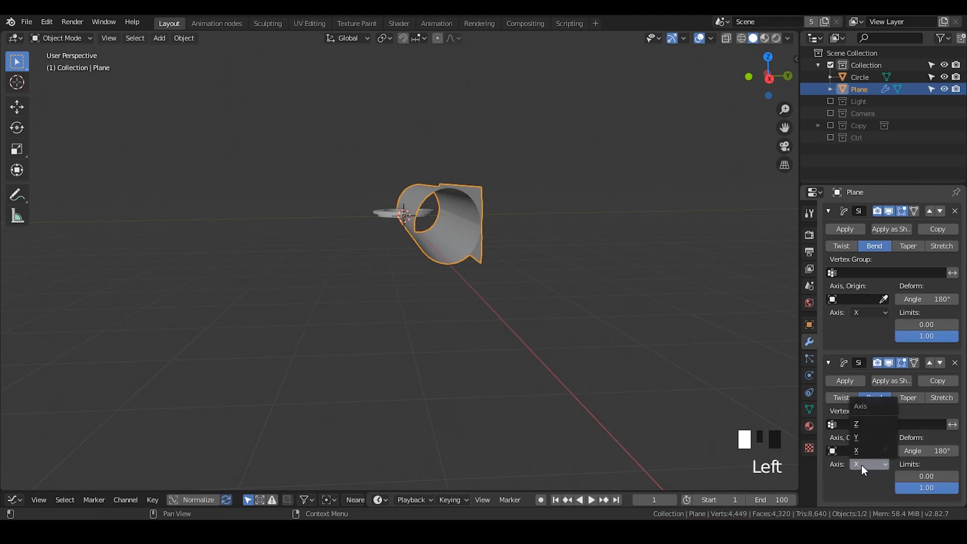
click(862, 429)
click(932, 451)
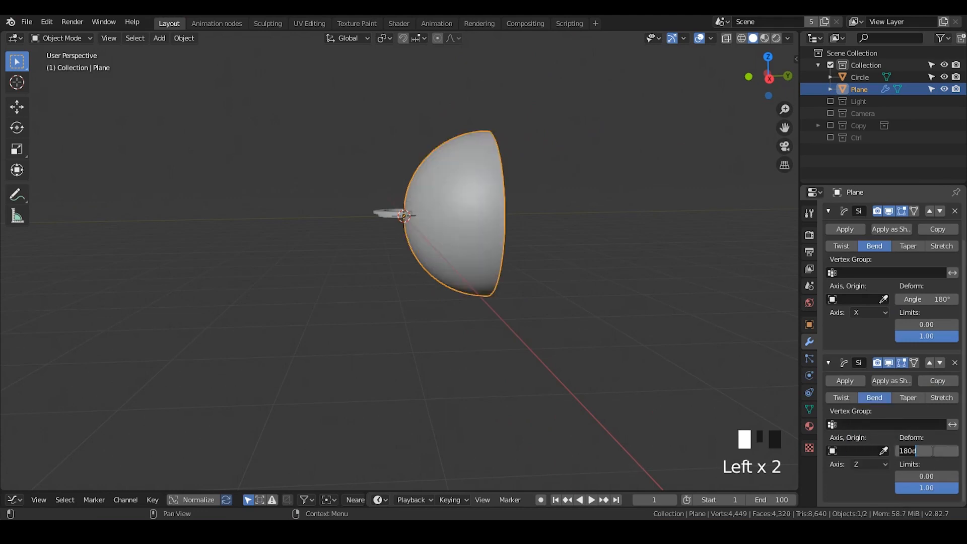
Try an angle of 173° on the Z-axis bend and restore it to 180°
middle_drag(469, 181, 380, 213)
shift+middle_drag(483, 307, 439, 282)
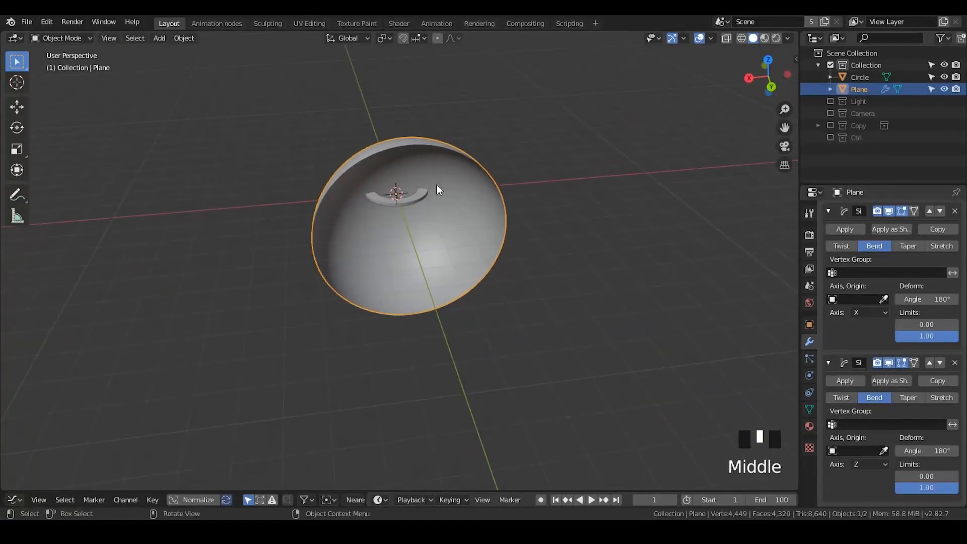
scroll(423, 232, up, 2)
shift+middle_drag(422, 232, 473, 130)
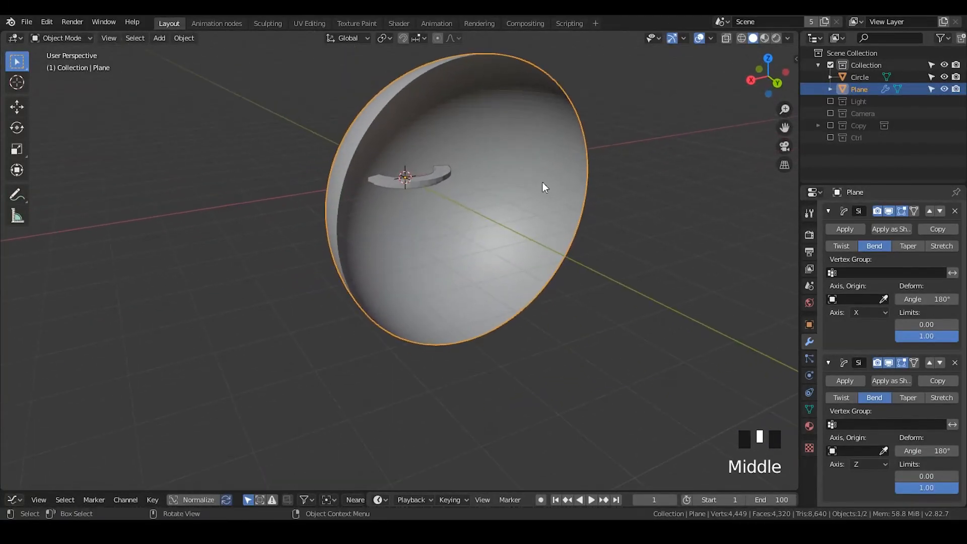
shift+middle_drag(520, 233, 475, 271)
mouse_move(934, 451)
mouse_down()
mouse_move(910, 451)
mouse_move(928, 451)
mouse_up()
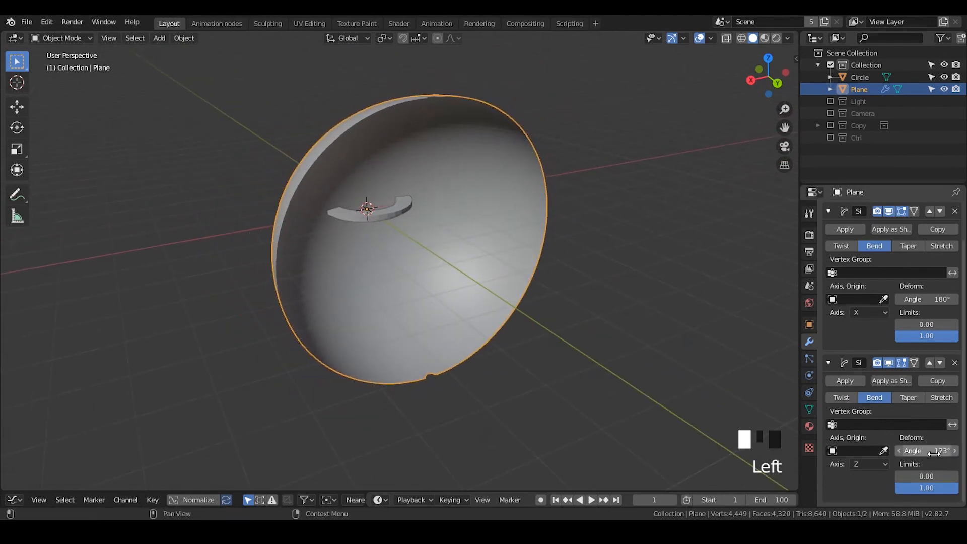
double_click(934, 454)
text(180)
key(Return)
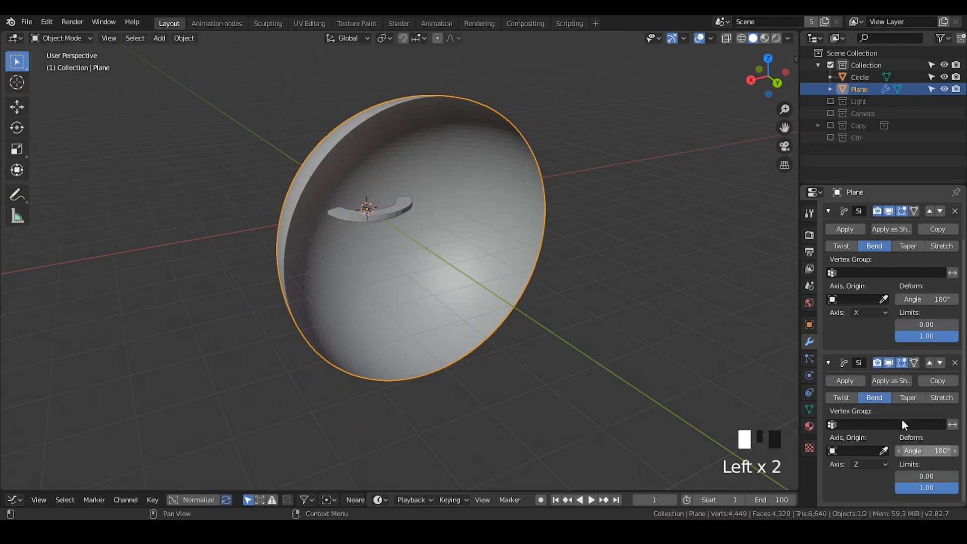
mouse_move(487, 240)
middle_down()
mouse_move(479, 252)
mouse_move(493, 242)
middle_up()
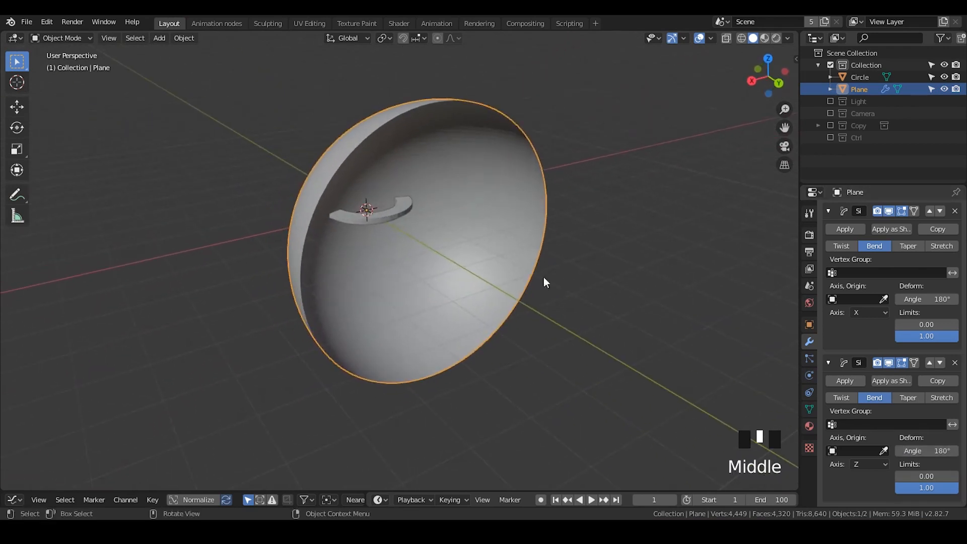
Increase the Z-axis bend's angle to 216° and the X-axis bend's angle to 218°
mouse_move(932, 452)
mouse_down()
mouse_move(956, 452)
mouse_move(940, 451)
mouse_up()
drag(927, 299, 942, 300)
middle_drag(449, 285, 462, 309)
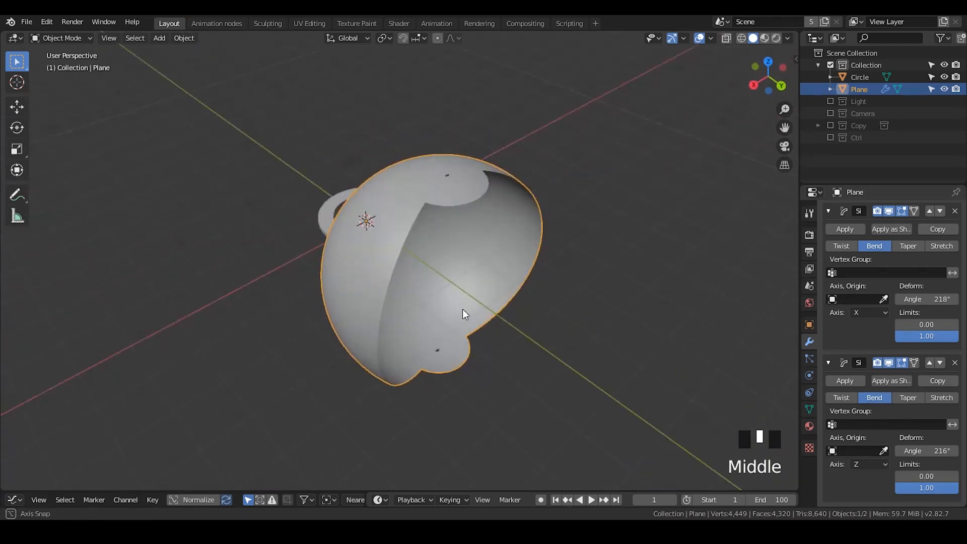
Try an angle of 306° on the Z-axis bend and set the X-axis bend's angle to 180°
mouse_move(927, 450)
mouse_down()
mouse_move(953, 451)
mouse_move(942, 451)
mouse_up()
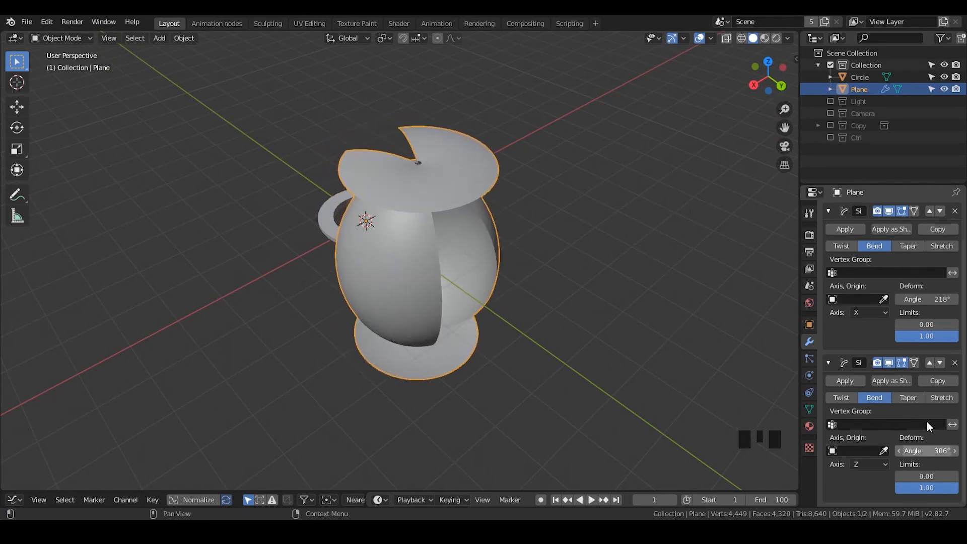
click(928, 299)
text(180)
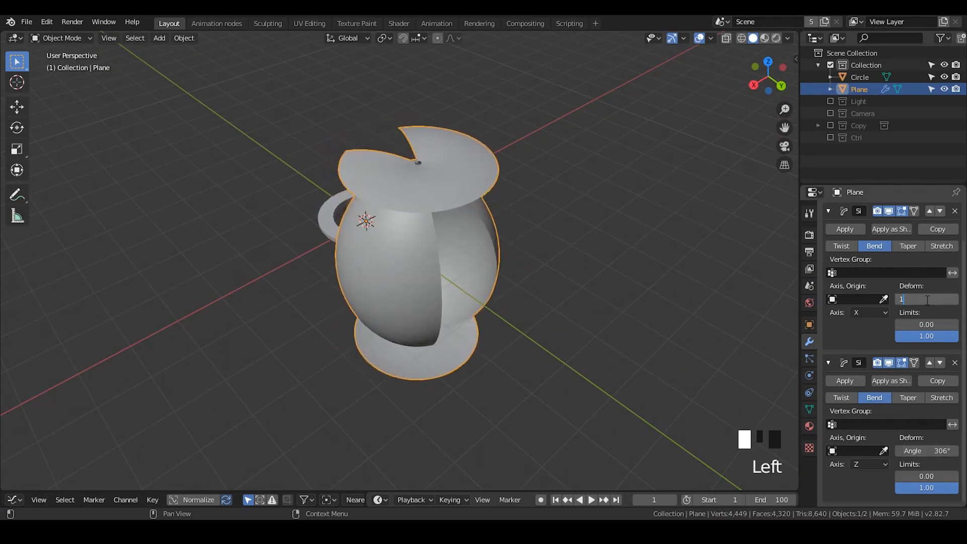
key(Return)
Apply the plane's object transform and set the Z-axis bend's angle to 180°
middle_drag(630, 333, 468, 293)
key(ctrl+a)
click(460, 301)
click(925, 451)
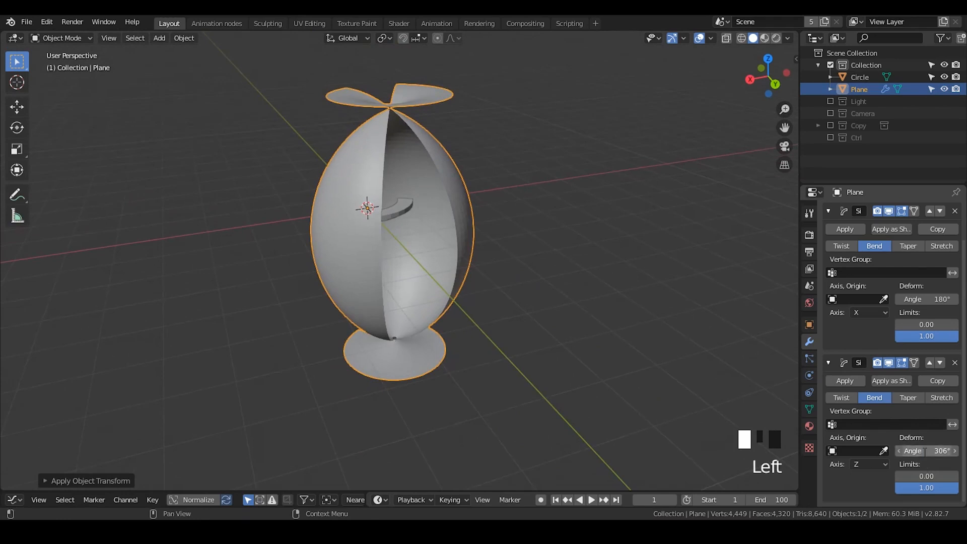
text(180)
key(Return)
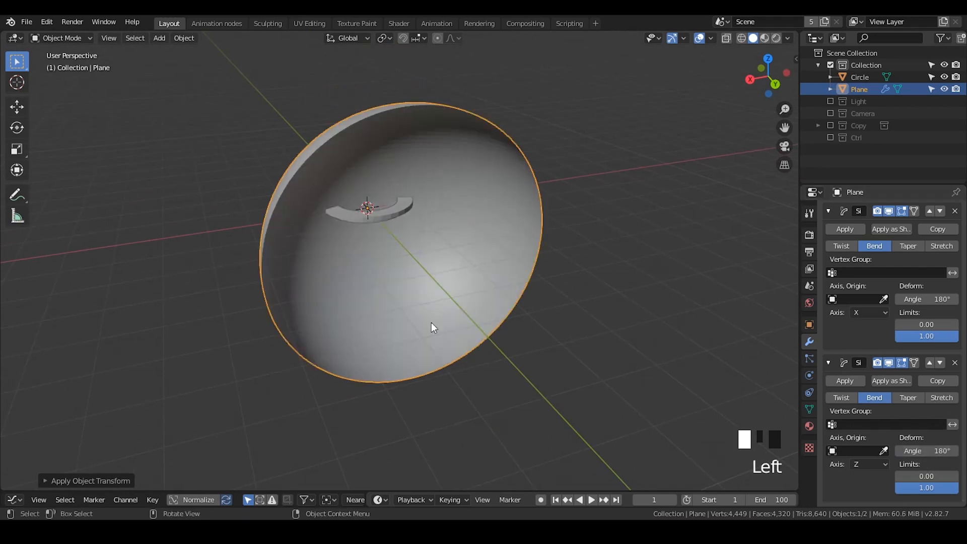
Collapse the plane's Simple Deform modifiers and turn off viewport display for both bends
middle_drag(403, 324, 598, 325)
scroll(598, 325, down, 1)
middle_drag(478, 272, 493, 296)
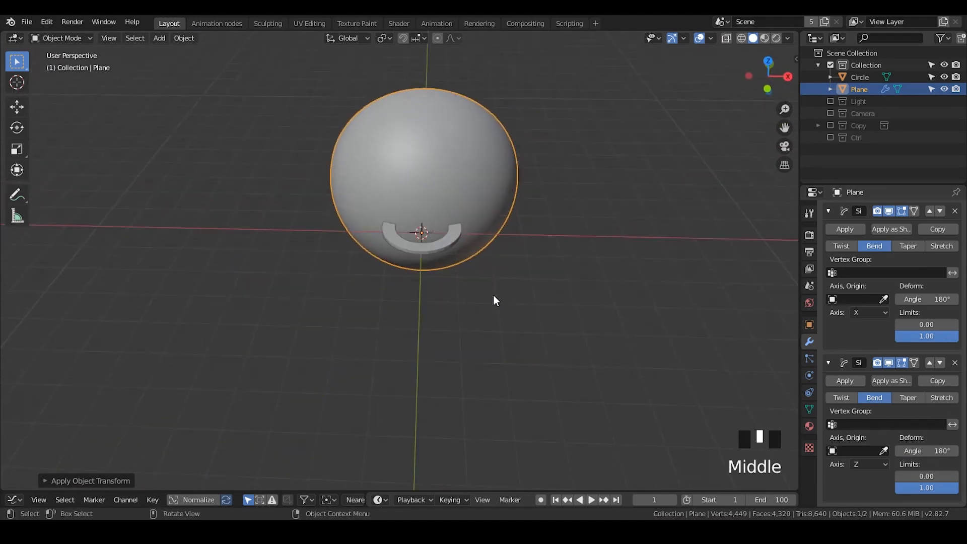
click(828, 211)
click(829, 271)
click(888, 250)
click(889, 272)
middle_drag(705, 283, 695, 257)
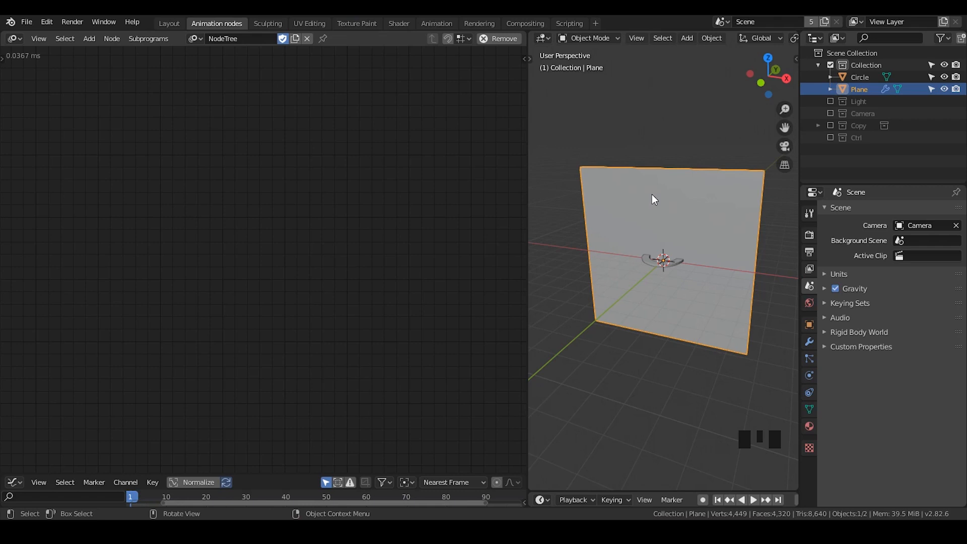
Show the plane's modifier stack and look through the available modifier types
click(808, 343)
click(850, 215)
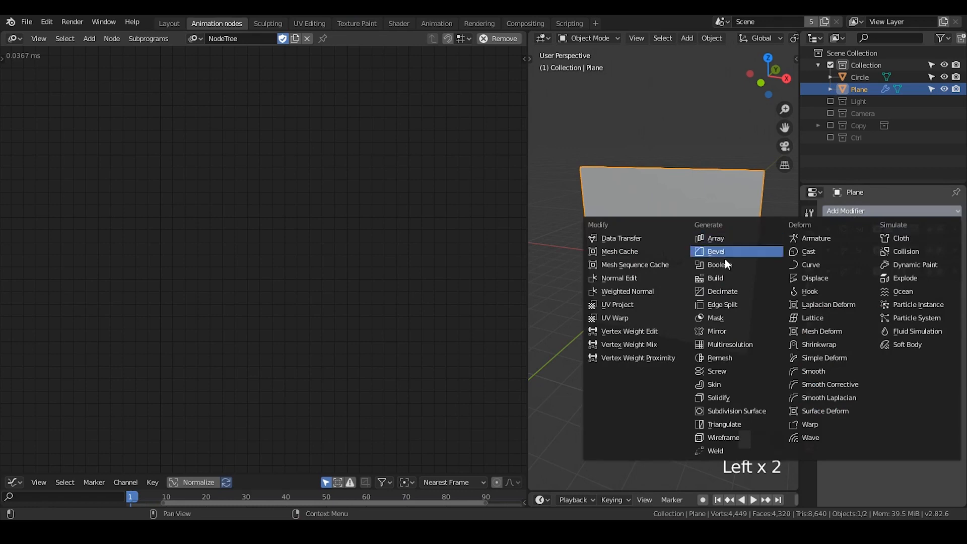
click(841, 213)
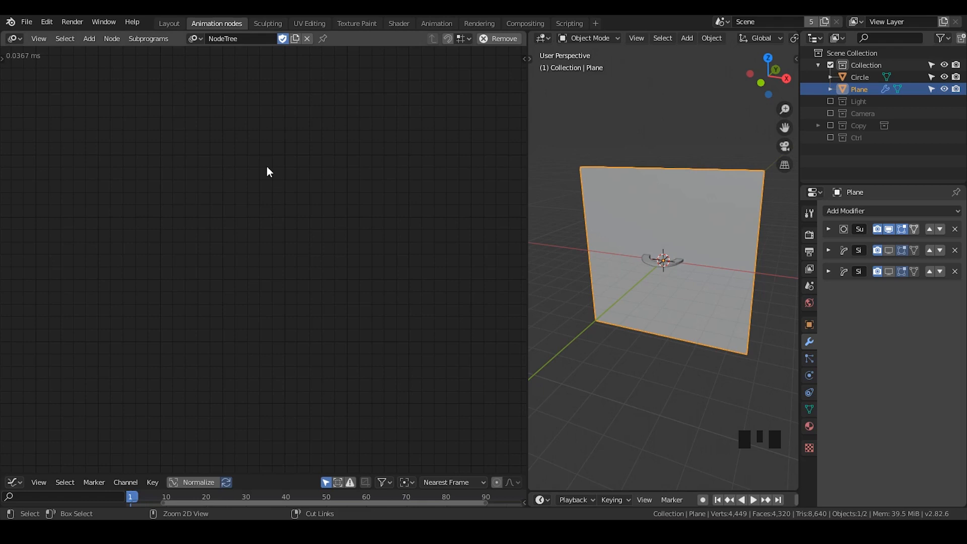
Add a Distribute Matrices node and a 3D Viewer node to the empty node tree
key(ctrl+a)
text(distri)
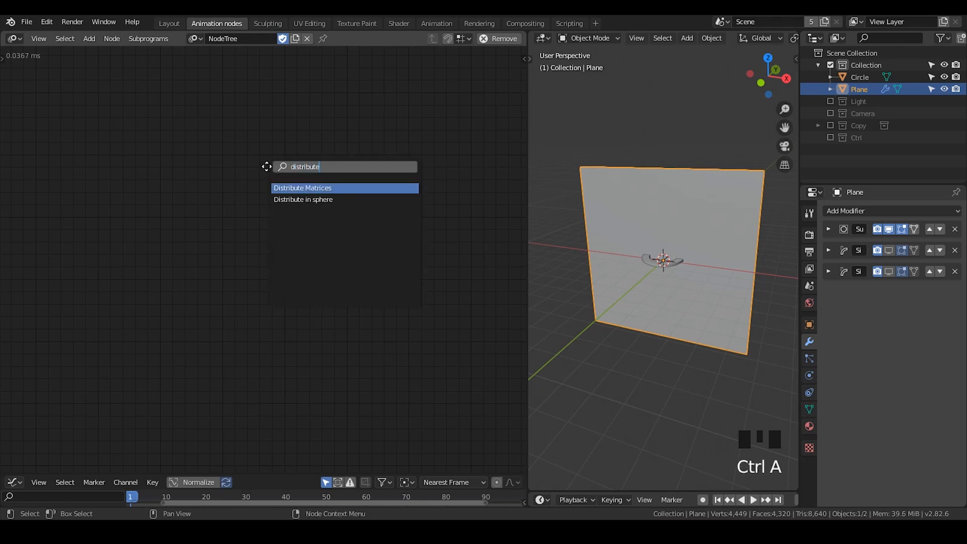
key(Return)
key(ctrl+a)
text(3D)
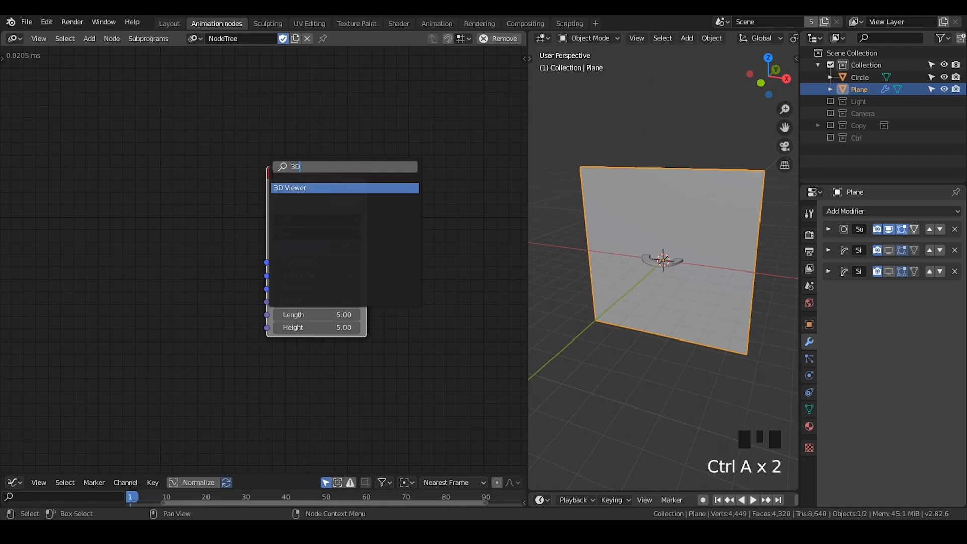
key(Return)
click(404, 157)
Space the two nodes apart and connect the Vectors output of Distribute Matrices to the 3D Viewer's Data input
drag(319, 173, 232, 132)
drag(279, 161, 403, 179)
mouse_move(405, 157)
mouse_down()
mouse_move(344, 132)
mouse_move(406, 153)
mouse_up()
click(378, 167)
Add an Integer Input node that feeds both the X Divisions and Z Divisions of Distribute Matrices
middle_drag(319, 190, 375, 153)
click(283, 123)
key(w)
click(217, 123)
click(177, 88)
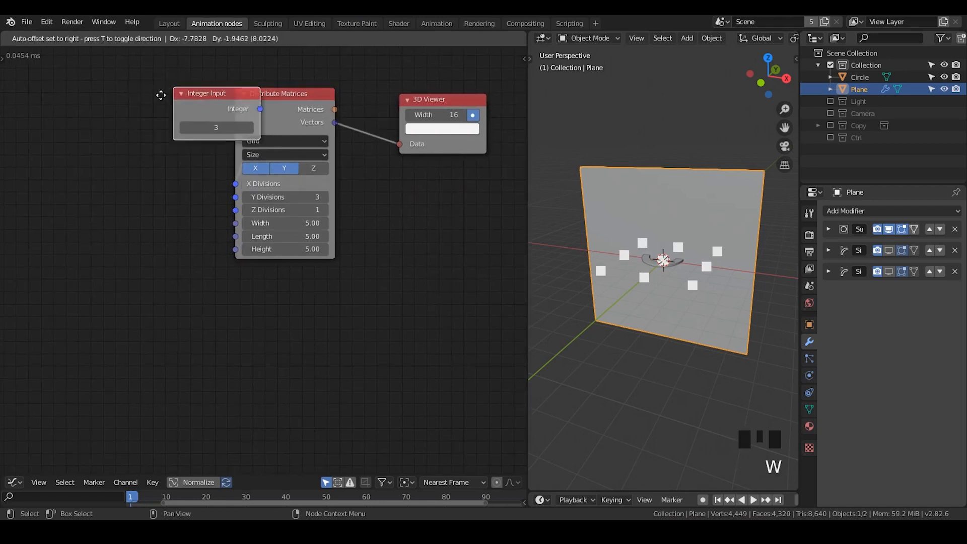
click(82, 162)
drag(172, 180, 235, 209)
Set the grid's Y Divisions to 1, and enable Z and disable Y in the Distribute Matrices axis options
click(246, 196)
click(247, 196)
click(311, 165)
middle_drag(611, 246, 661, 237)
click(296, 170)
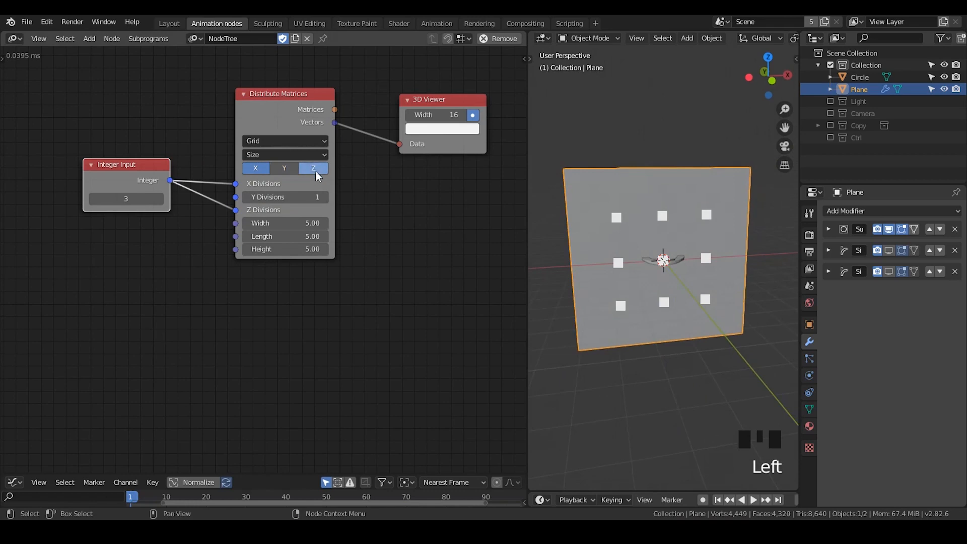
Set the Integer Input to 7 and add a Float Input node feeding the grid's Width and Height
click(137, 195)
drag(137, 195, 156, 214)
click(246, 122)
key(w)
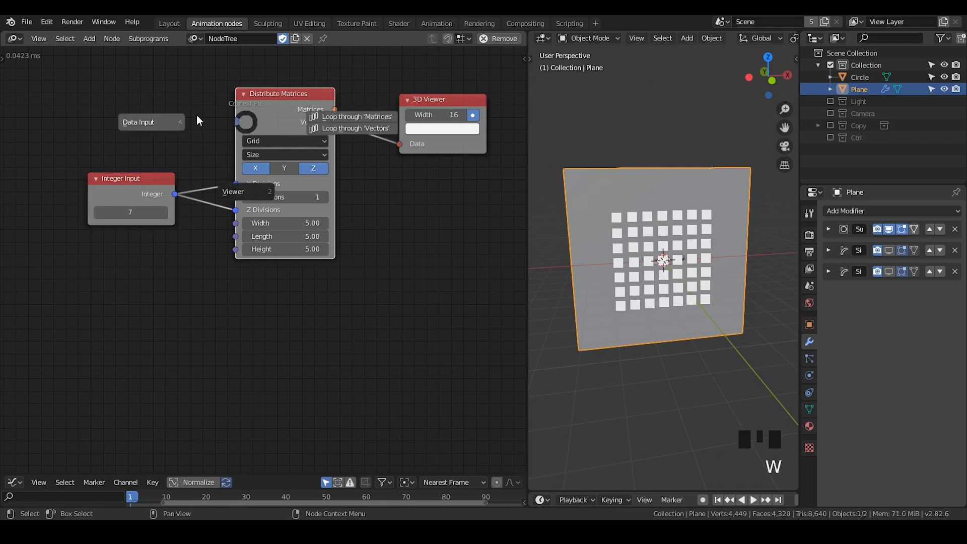
click(163, 114)
click(151, 152)
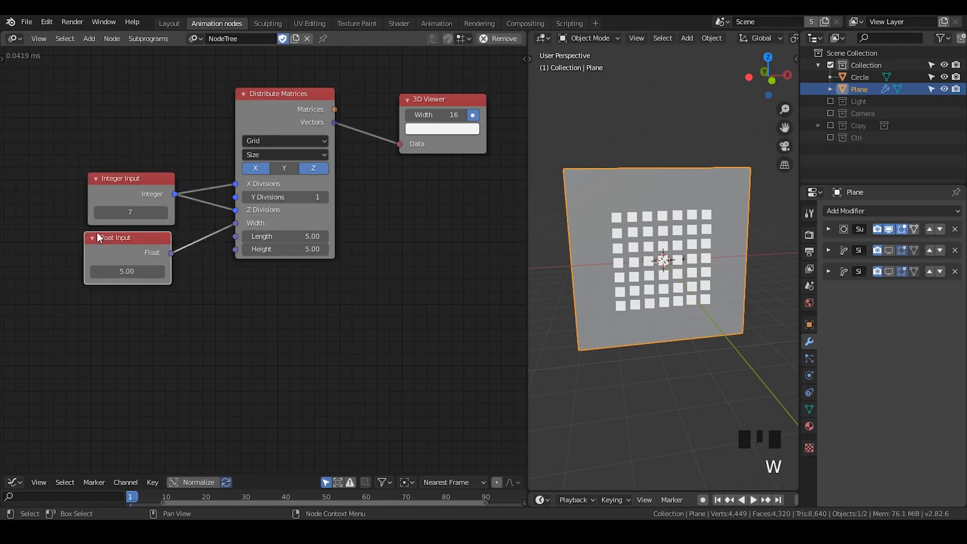
drag(172, 253, 236, 249)
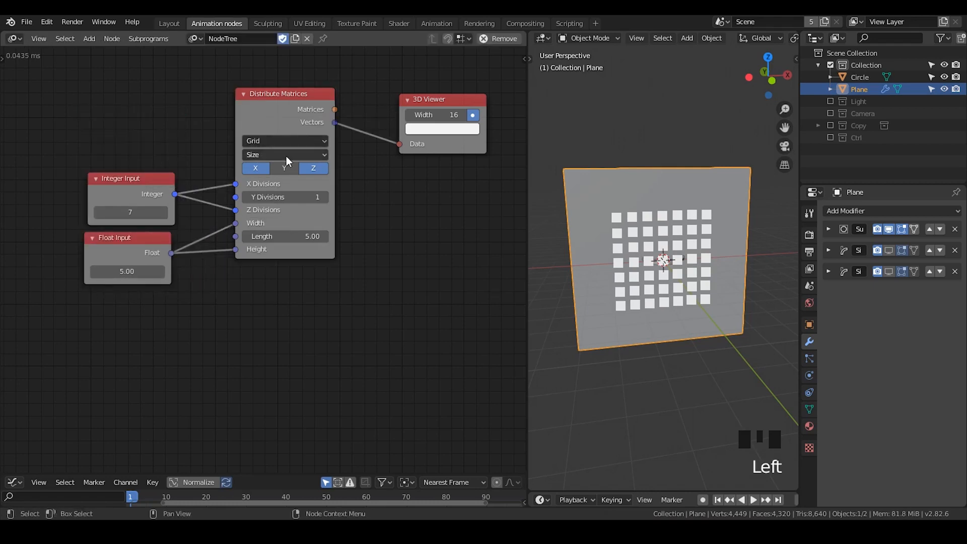
Keep the grid in Size mode and set the Float Input feeding Width and Height to 7.25
click(286, 156)
click(292, 180)
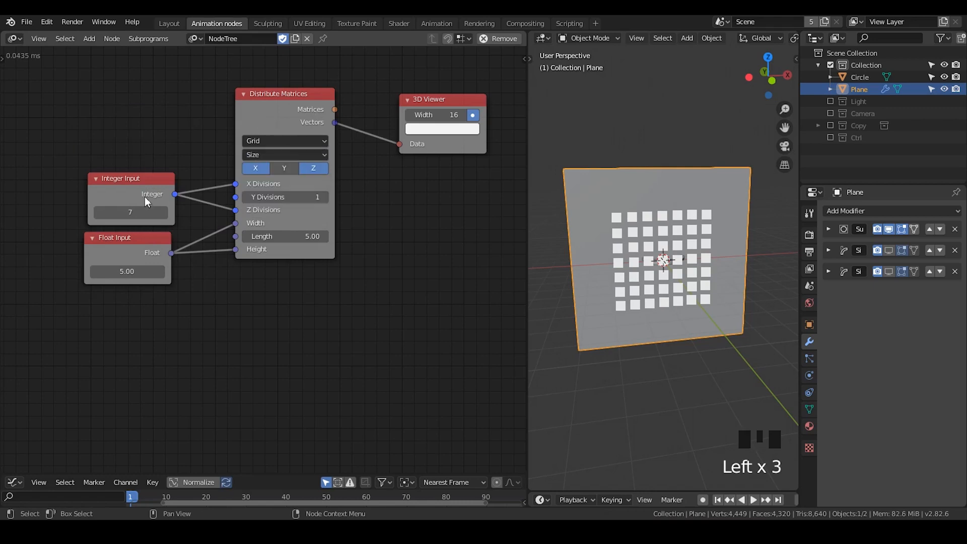
mouse_move(137, 220)
mouse_down()
mouse_move(153, 216)
mouse_move(140, 204)
mouse_move(151, 204)
mouse_move(136, 204)
mouse_up()
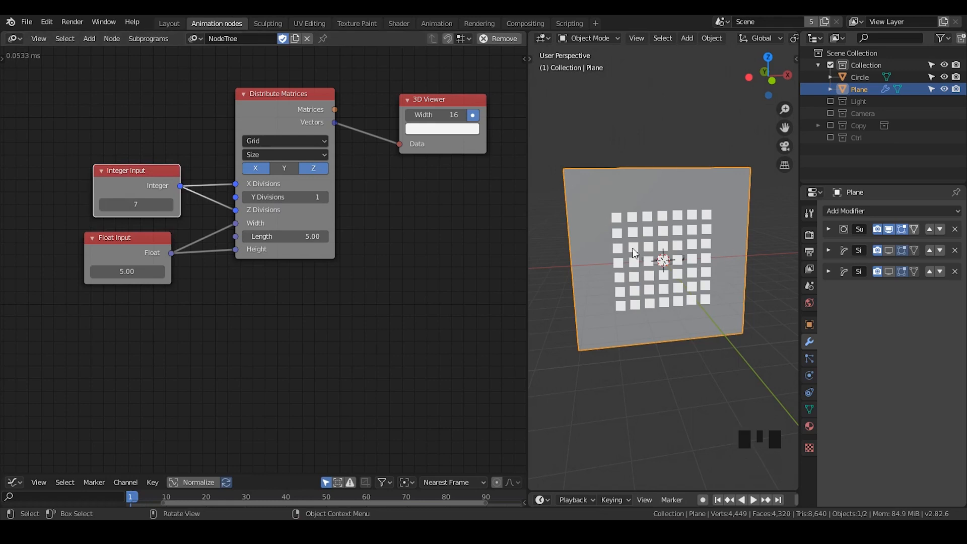
drag(130, 271, 163, 271)
Move the 3D Viewer node farther from Distribute Matrices and add a Vector Math node
middle_drag(285, 281, 277, 316)
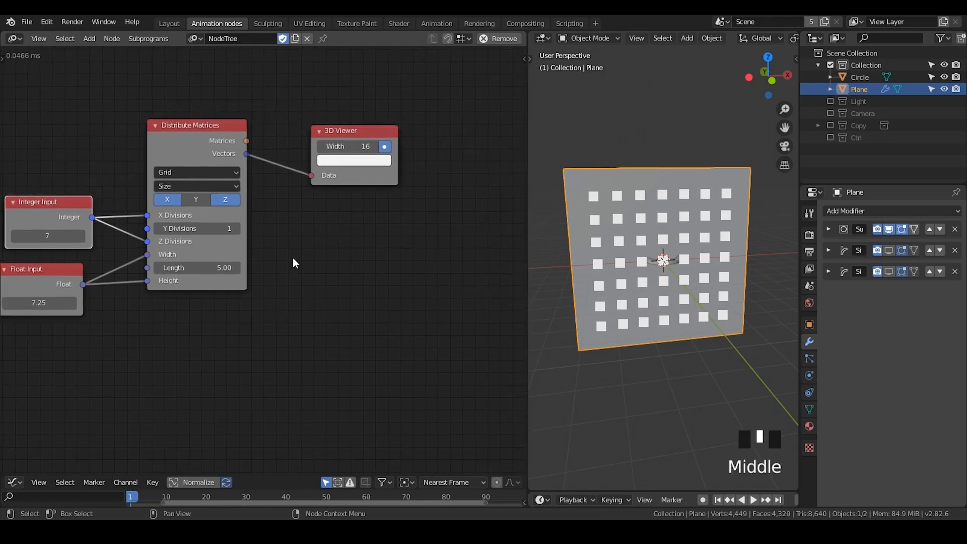
drag(340, 138, 404, 98)
click(370, 191)
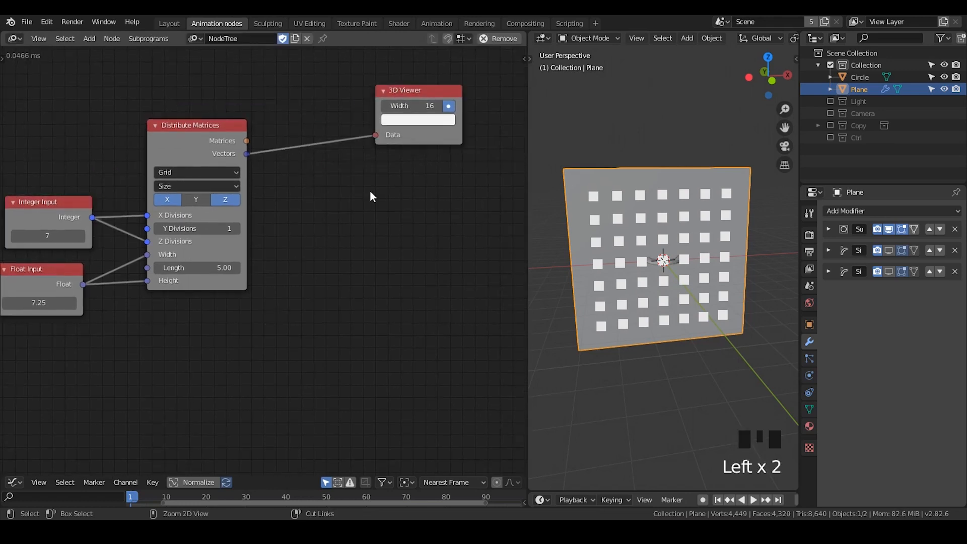
key(ctrl+a)
text(vector math)
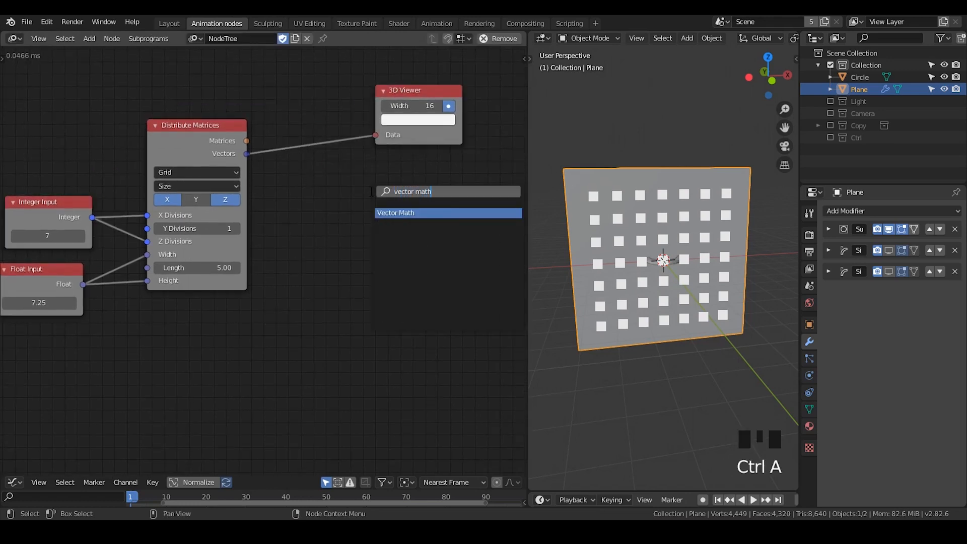
key(Return)
Add a Vector Wiggle node and place the Vector Math node beyond the 3D Viewer
key(ctrl+a)
text(vector f)
key(BackSpace)
text(w)
key(Return)
key(g)
click(443, 101)
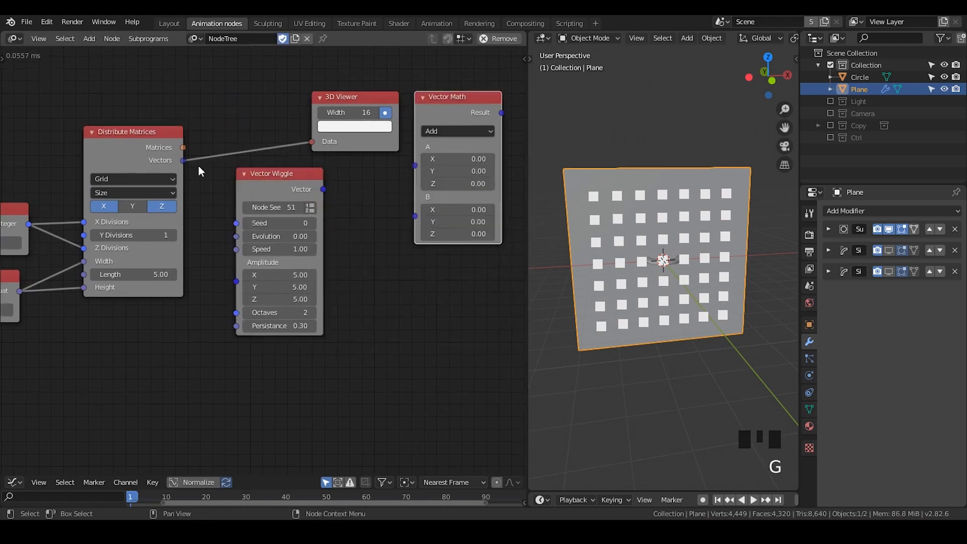
Connect the Distribute Matrices vectors to Vector Math input A and the Vector Wiggle, switched to multiple vectors, to input B
drag(183, 160, 415, 165)
drag(325, 189, 415, 185)
drag(287, 173, 354, 164)
drag(348, 97, 336, 71)
click(380, 198)
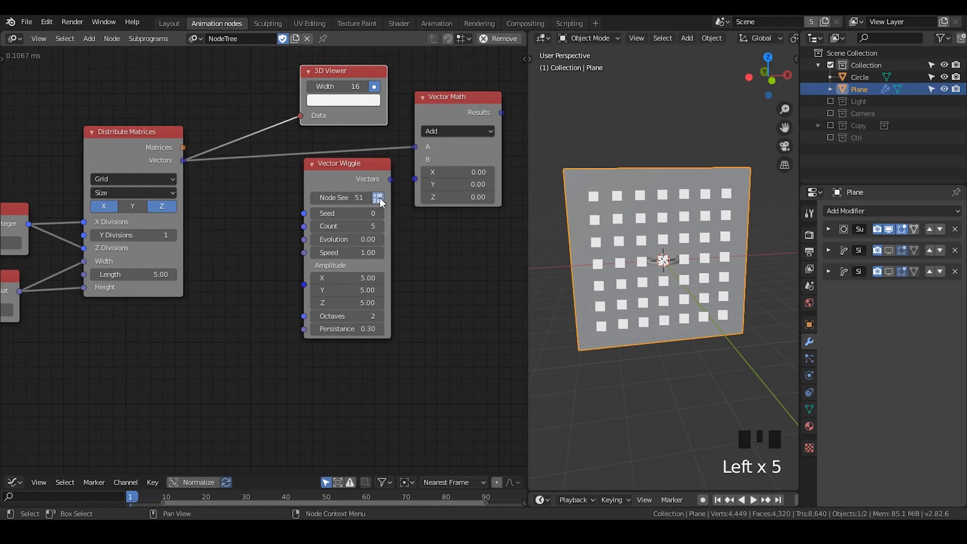
drag(391, 180, 418, 178)
drag(356, 164, 352, 174)
Feed the Distribute Matrices vectors through a Get Length node into the Vector Wiggle's Count and tidy the nodes
drag(174, 160, 299, 238)
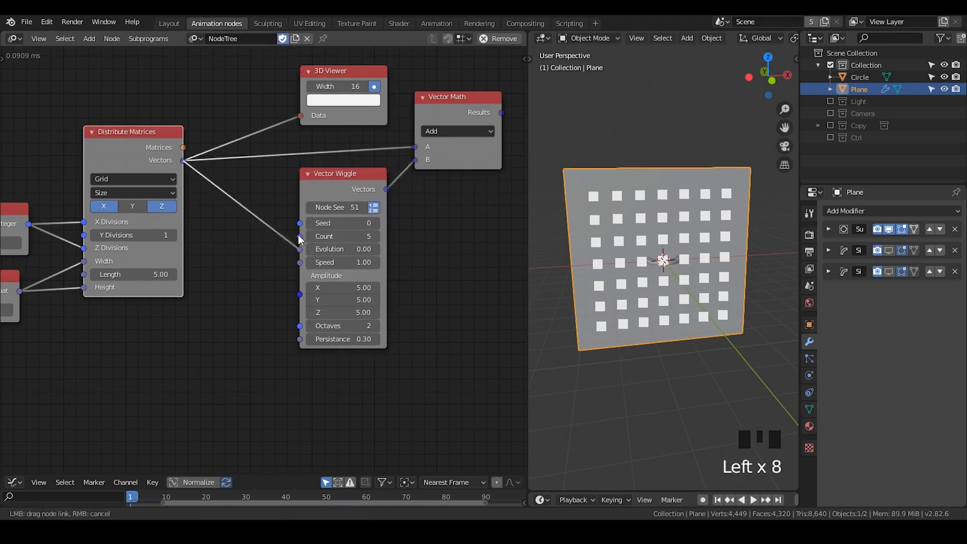
click(226, 141)
drag(226, 152, 232, 206)
middle_drag(242, 232, 262, 185)
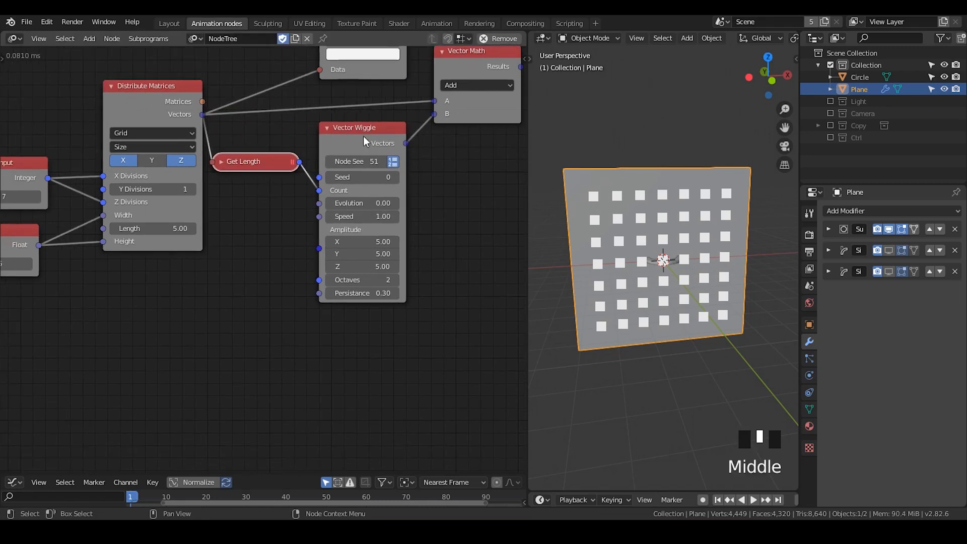
drag(363, 136, 367, 130)
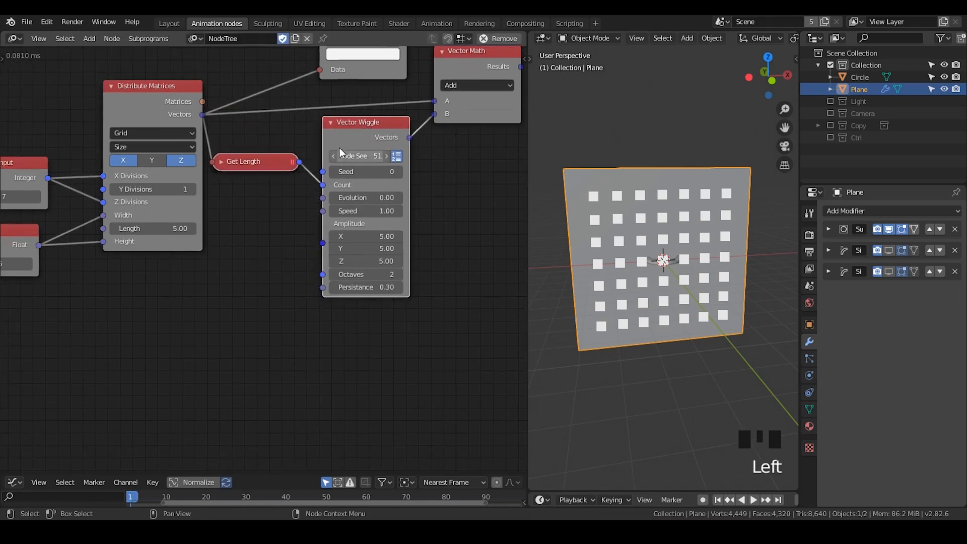
Move the 3D Viewer past Vector Math and connect the Vector Math Results output to its Data input
middle_drag(164, 122, 183, 115)
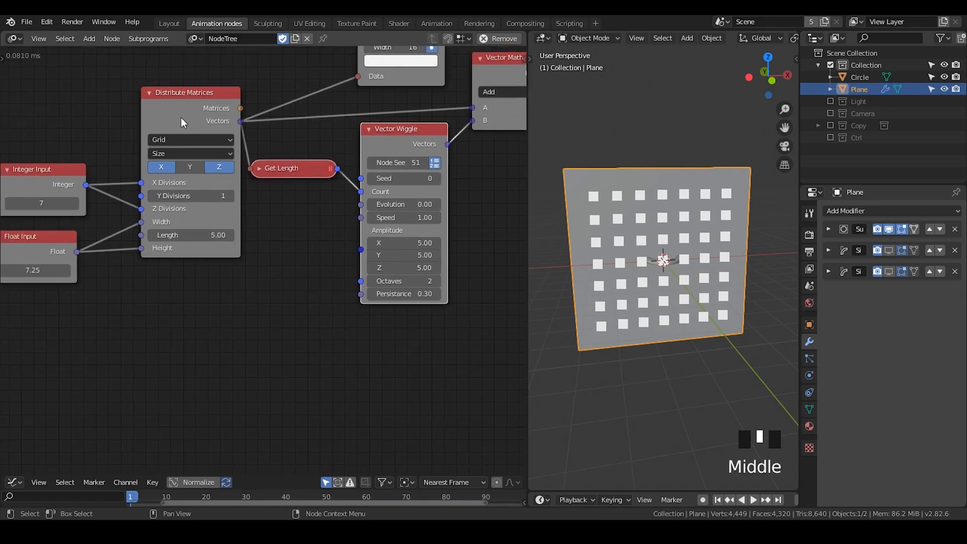
middle_drag(268, 116, 69, 182)
drag(196, 96, 446, 100)
drag(358, 140, 406, 147)
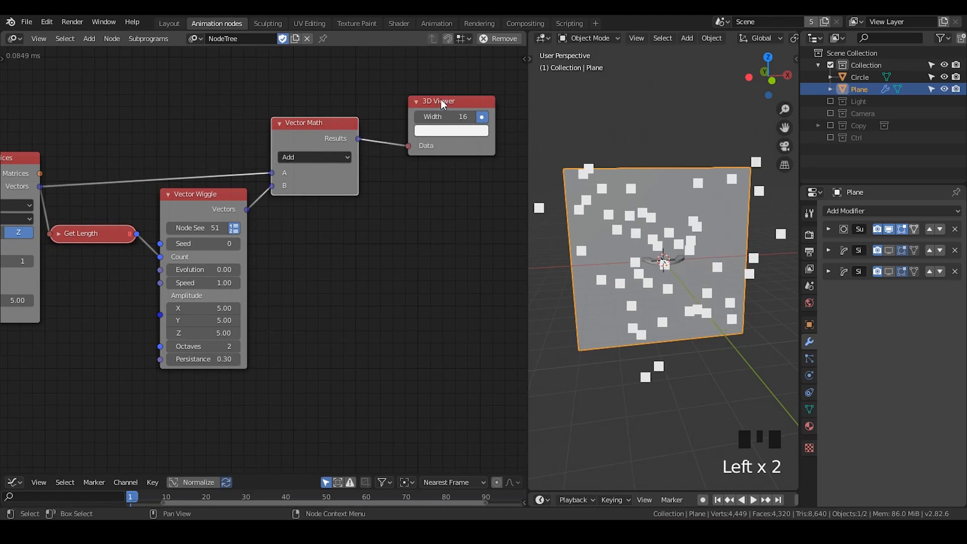
drag(442, 100, 431, 91)
Set the Y amplitude of the Vector Wiggle node to 0
middle_drag(615, 226, 656, 246)
middle_drag(301, 290, 344, 212)
middle_drag(649, 248, 599, 252)
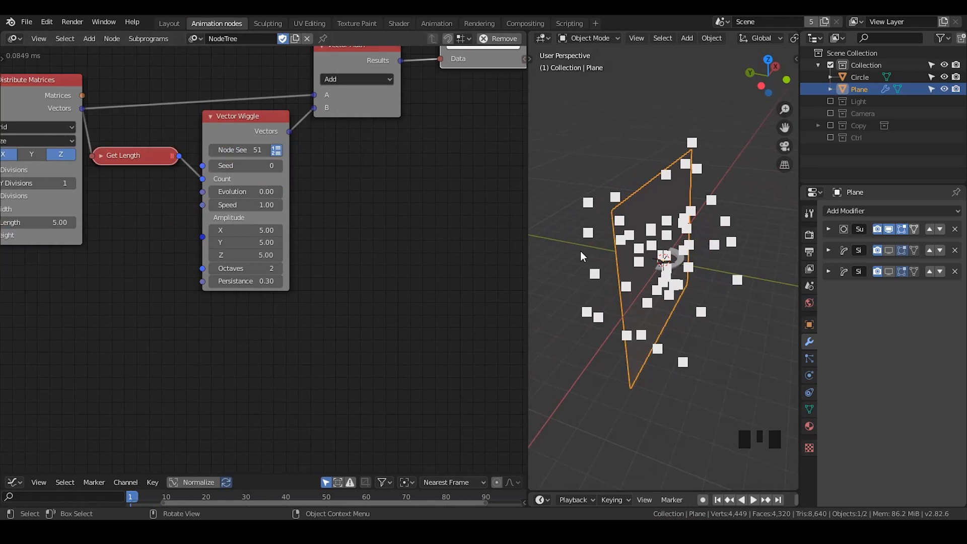
click(260, 247)
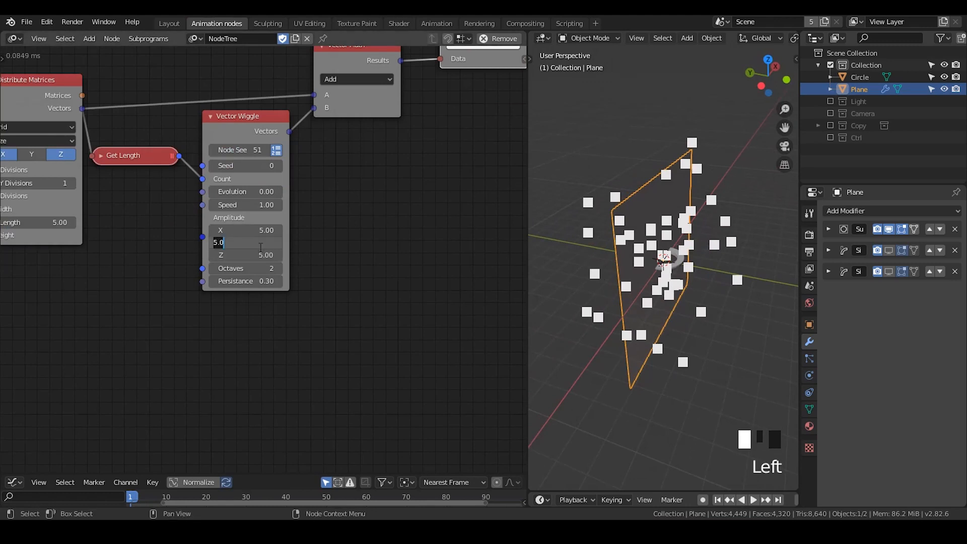
text(0)
key(Return)
Add a Combine Vector node connected to the Amplitude input of Vector Wiggle
middle_drag(324, 265, 397, 246)
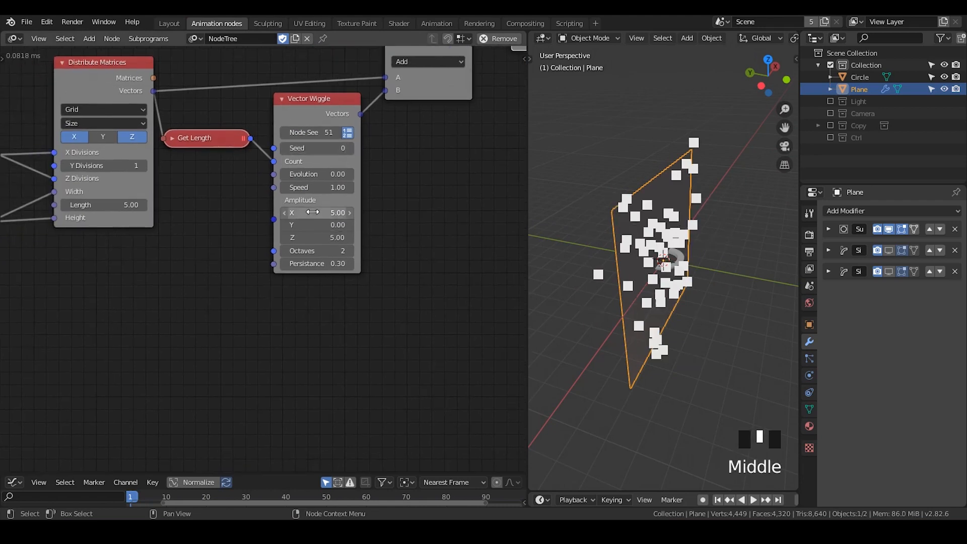
click(315, 112)
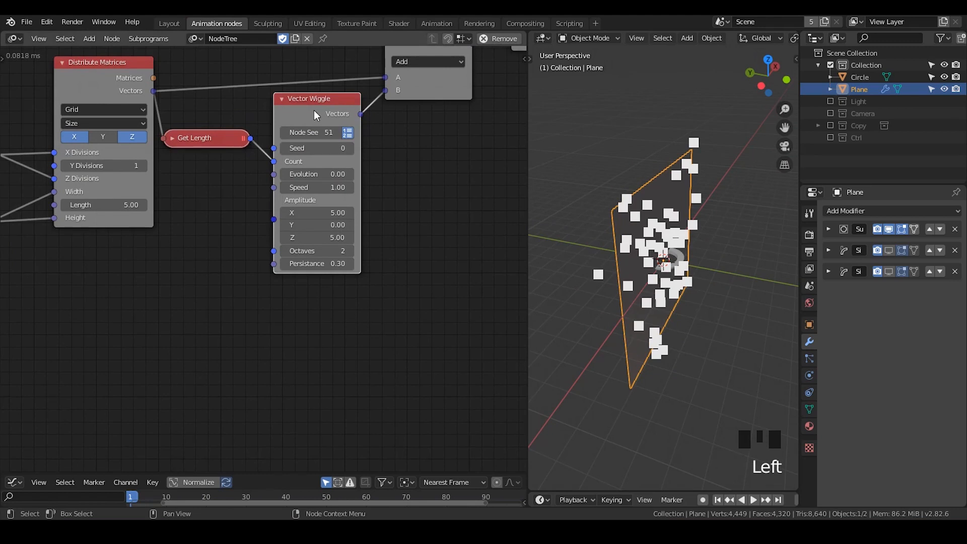
key(w)
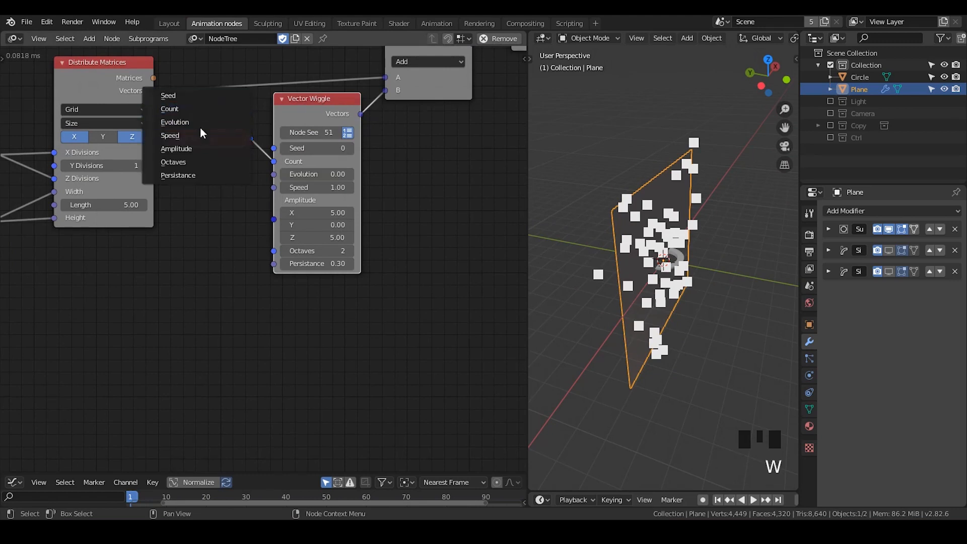
click(202, 148)
click(146, 247)
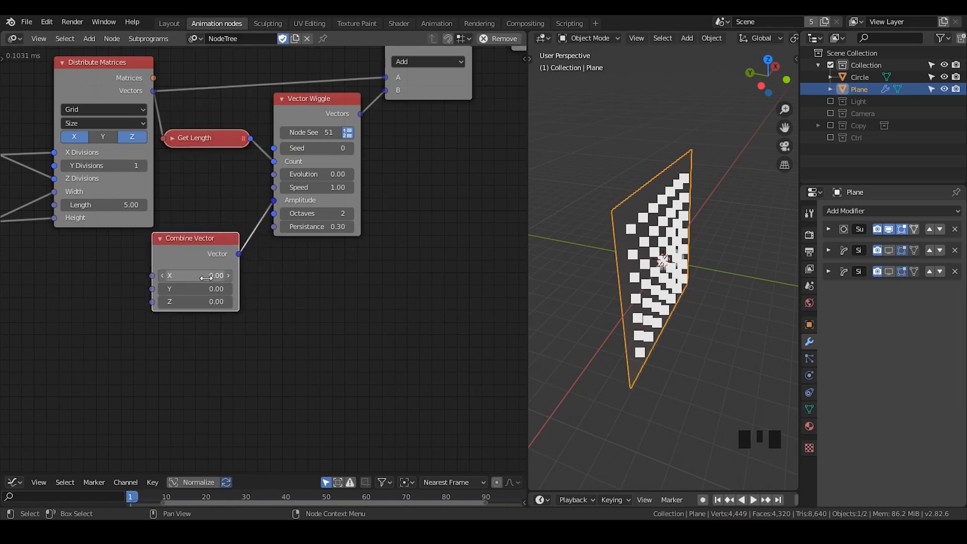
Add a Float Input node and connect it to the X and Z inputs of the Combine Vector node
key(ctrl+a)
text(float in)
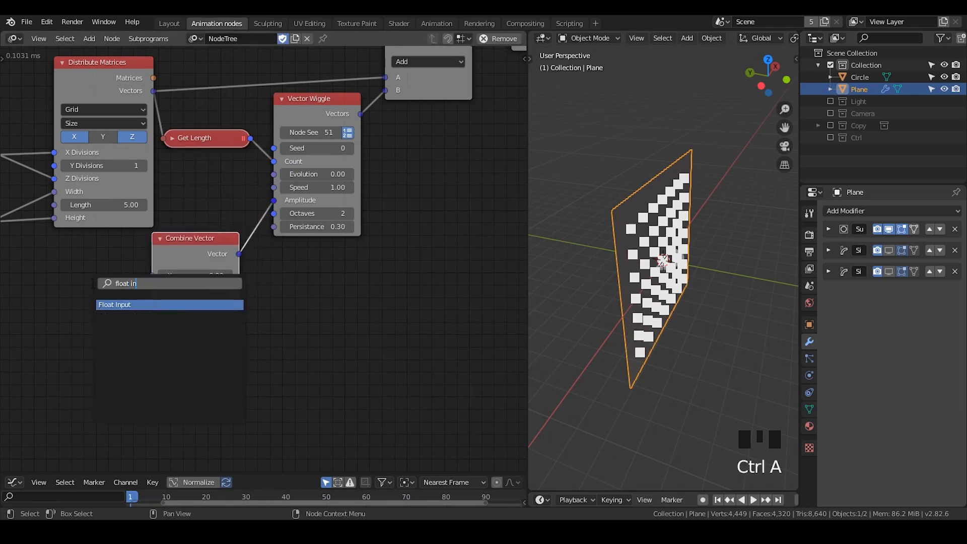
key(Return)
click(98, 296)
drag(110, 296, 152, 301)
Try a value of 5 in the Float Input feeding Combine Vector and check the spread of the points
click(68, 312)
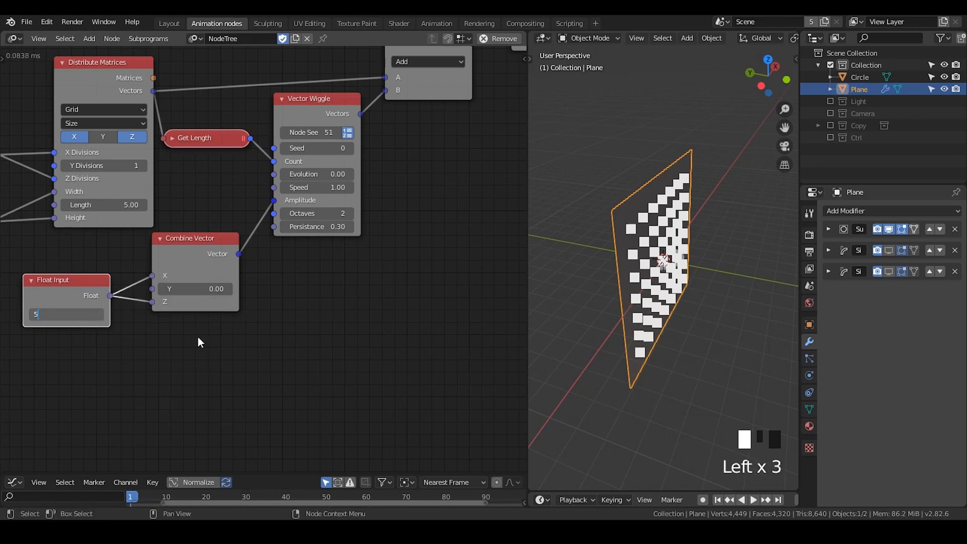
text(5)
key(Return)
middle_drag(727, 291, 680, 271)
scroll(683, 274, down, 2)
Set the Float Input feeding Combine Vector to 2
click(66, 313)
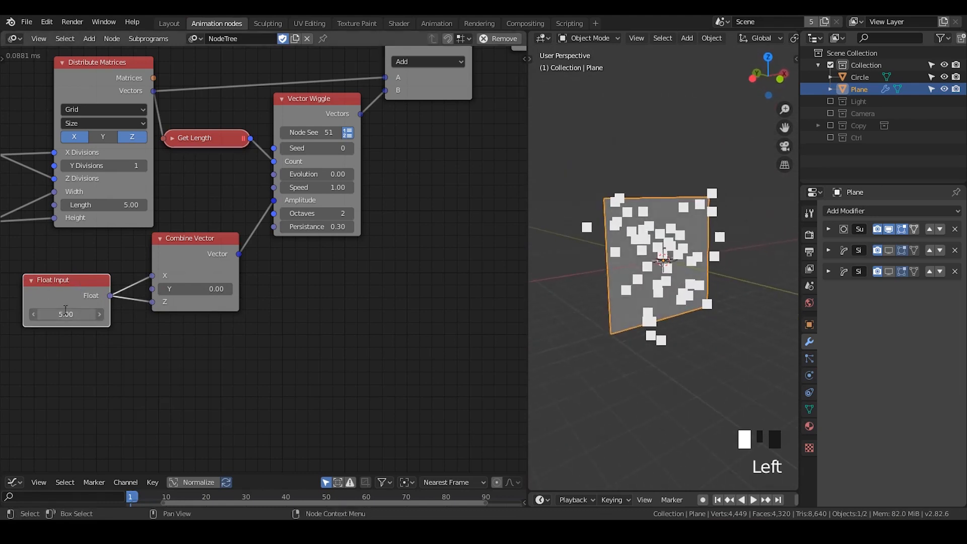
text(2)
key(Return)
Lower the Float Input that drives the grid's Width and Height so the points sit closer together on the plane
middle_drag(139, 265, 287, 212)
middle_drag(196, 211, 230, 229)
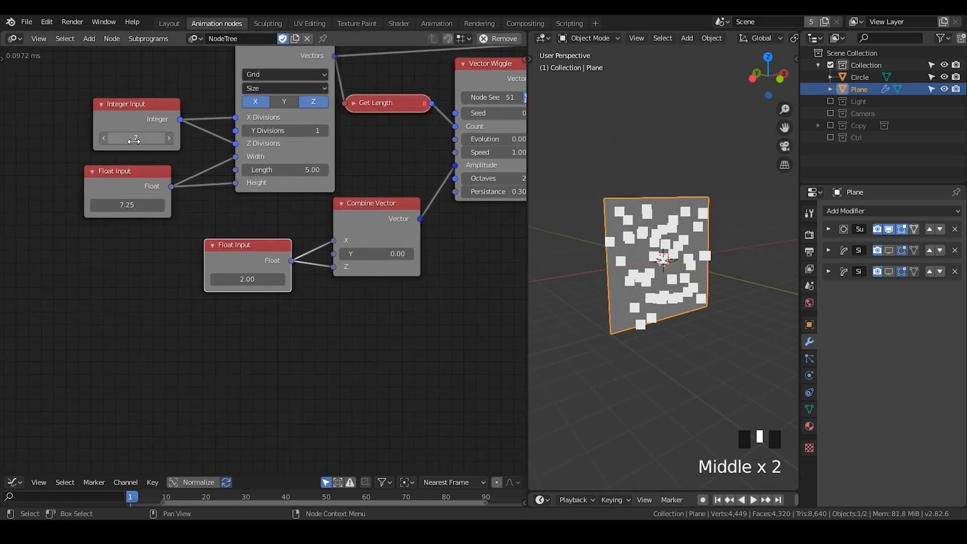
drag(127, 205, 113, 205)
Move the 3D Viewer node farther from Vector Math to make room between them
middle_drag(525, 150, 238, 217)
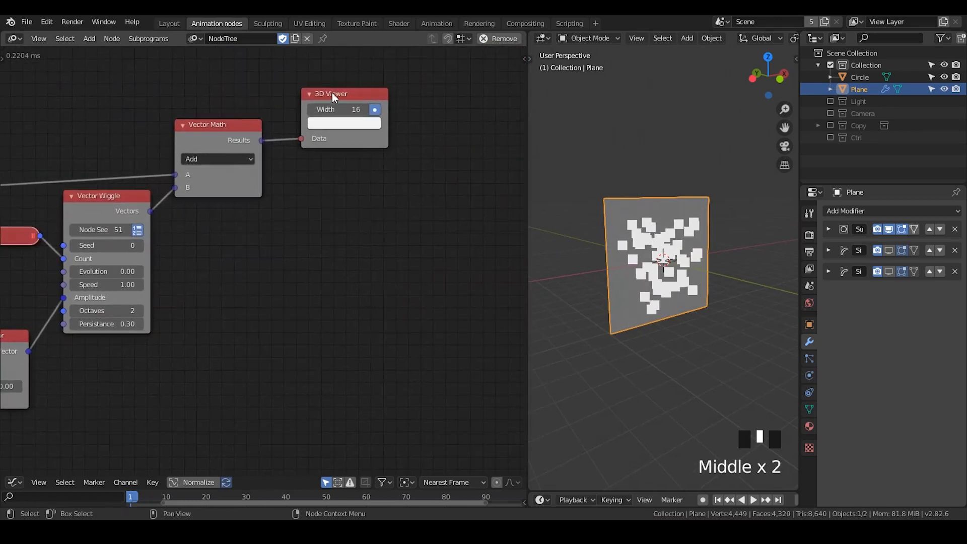
drag(333, 96, 429, 96)
mouse_move(675, 262)
middle_down()
mouse_move(698, 273)
mouse_move(674, 253)
middle_up()
scroll(688, 270, up, 4)
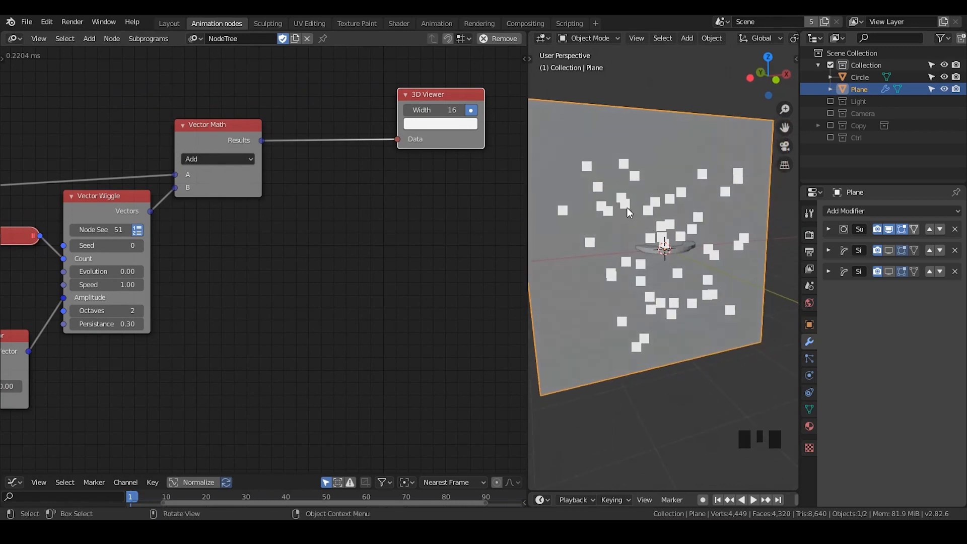
Insert a Close Packing node into the link between Vector Math and the 3D Viewer
middle_drag(345, 204, 314, 216)
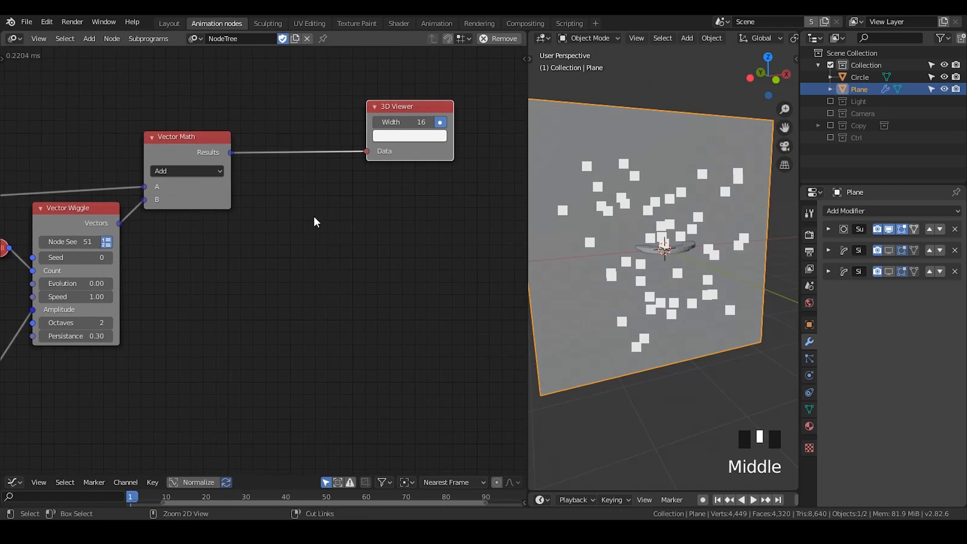
key(ctrl+a)
text(clos)
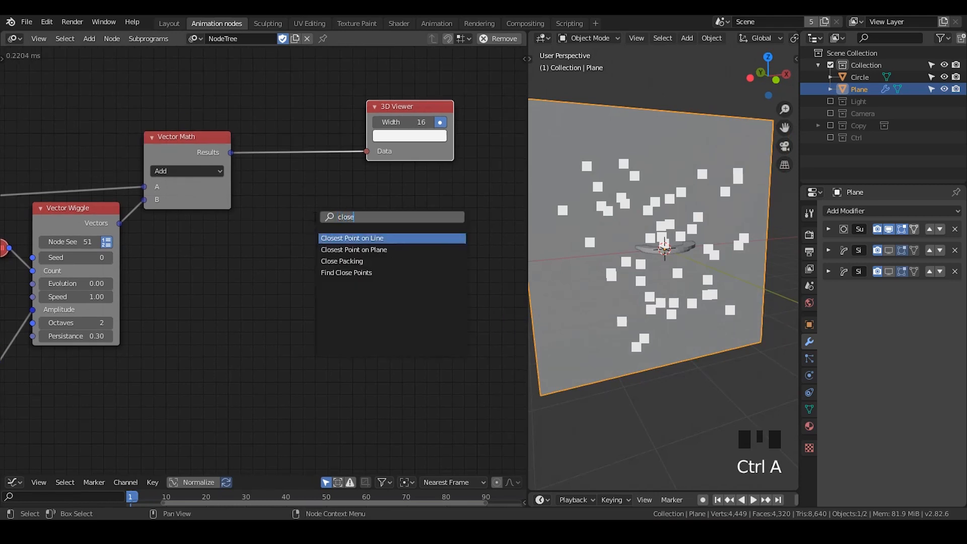
key(Down)
key(Down)
key(Return)
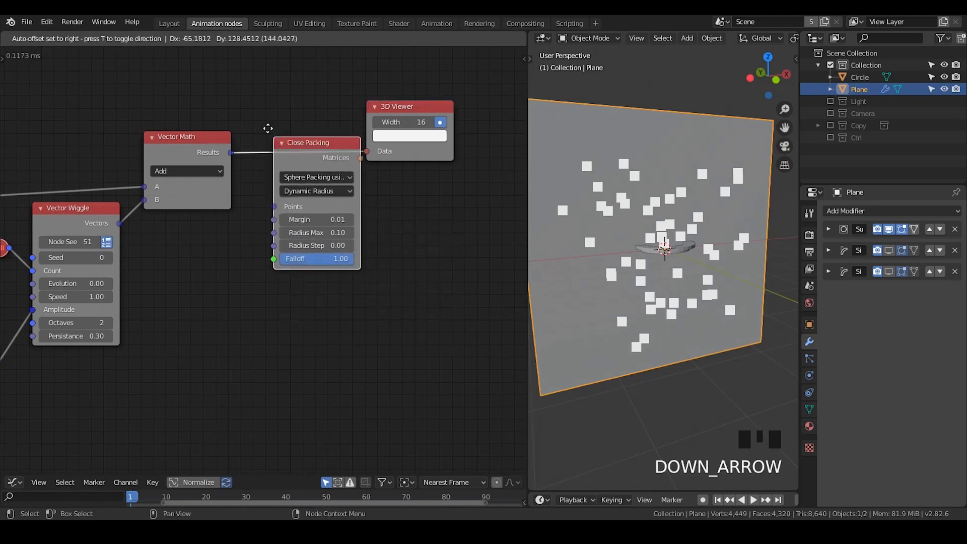
click(263, 120)
middle_drag(196, 147, 167, 144)
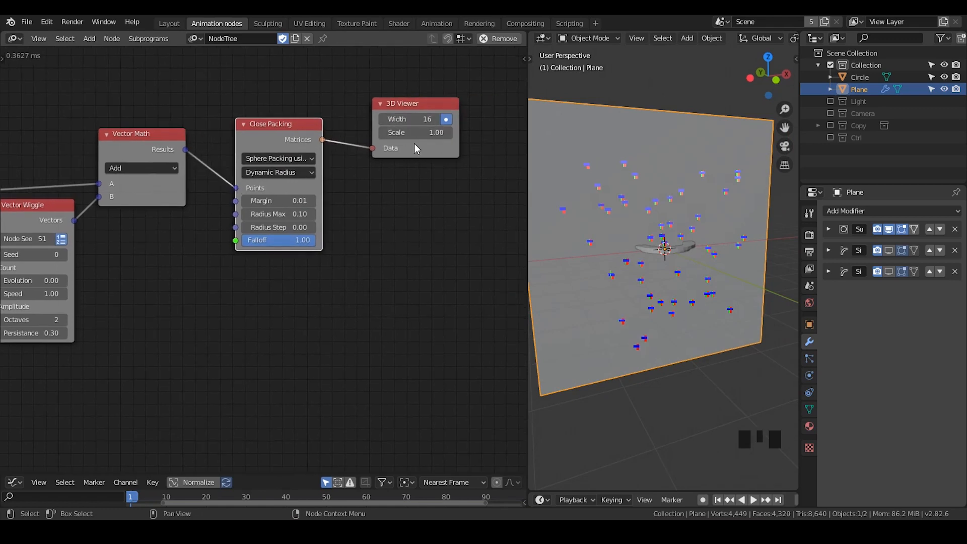
Reposition and widen the Close Packing node so its mode name is readable, and move the 3D Viewer clear of it
drag(323, 143, 300, 125)
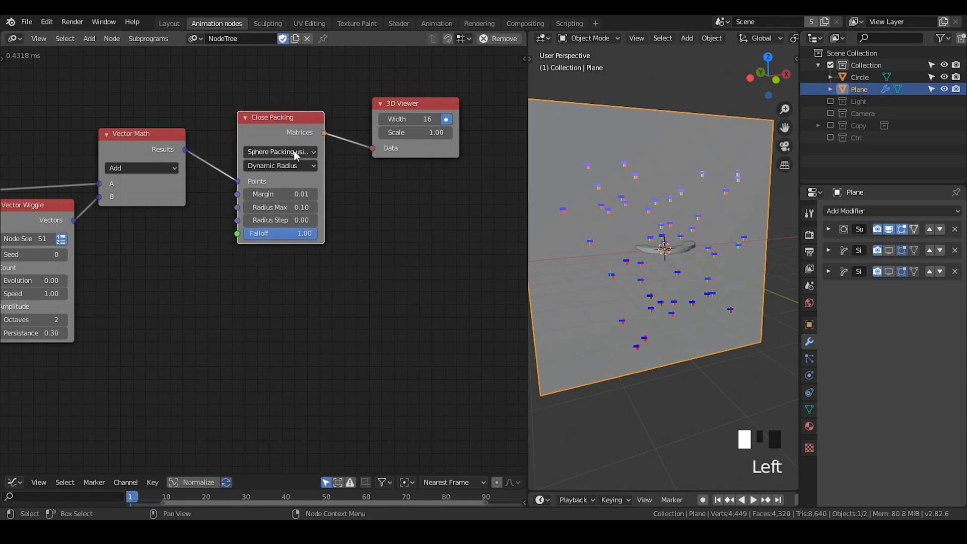
middle_drag(291, 155, 320, 186)
scroll(325, 202, up, 1)
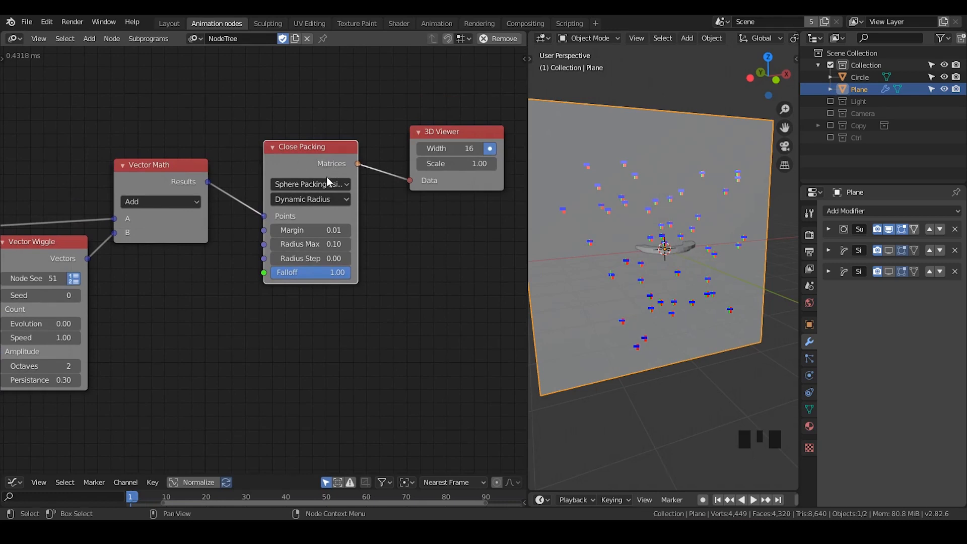
click(357, 200)
drag(357, 201, 387, 201)
scroll(443, 226, down, 4)
middle_drag(444, 225, 346, 199)
scroll(352, 207, up, 1)
scroll(353, 207, down, 1)
scroll(352, 208, up, 1)
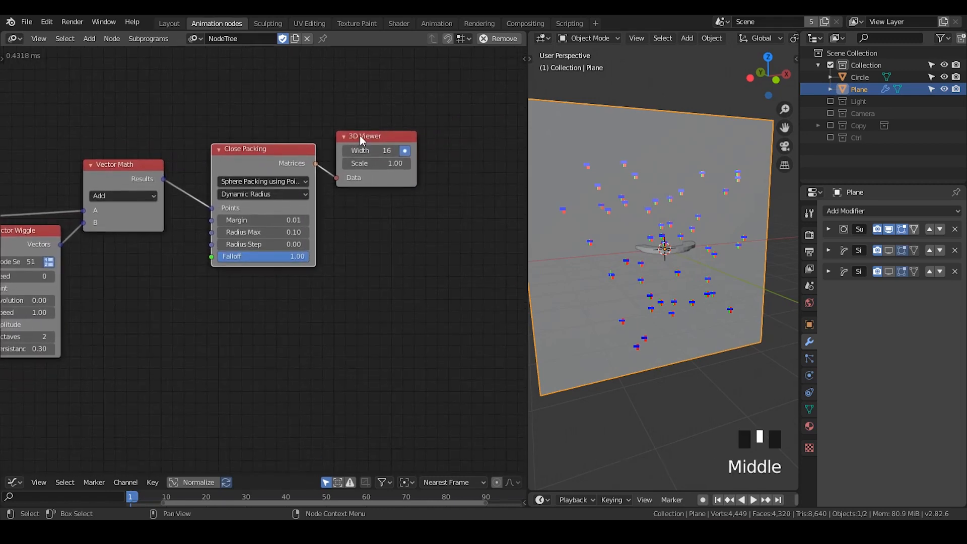
drag(360, 135, 410, 126)
middle_drag(380, 276, 402, 232)
scroll(402, 231, up, 3)
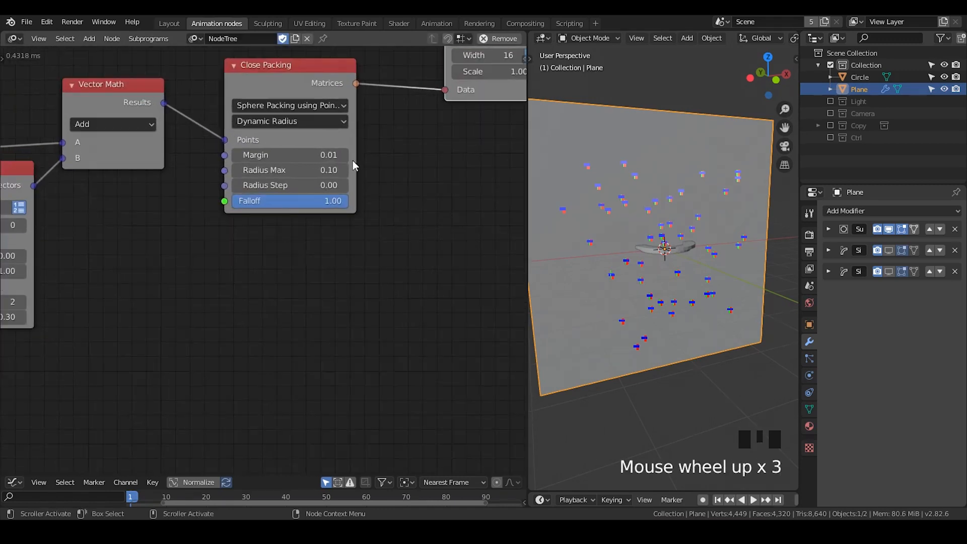
click(304, 122)
click(304, 122)
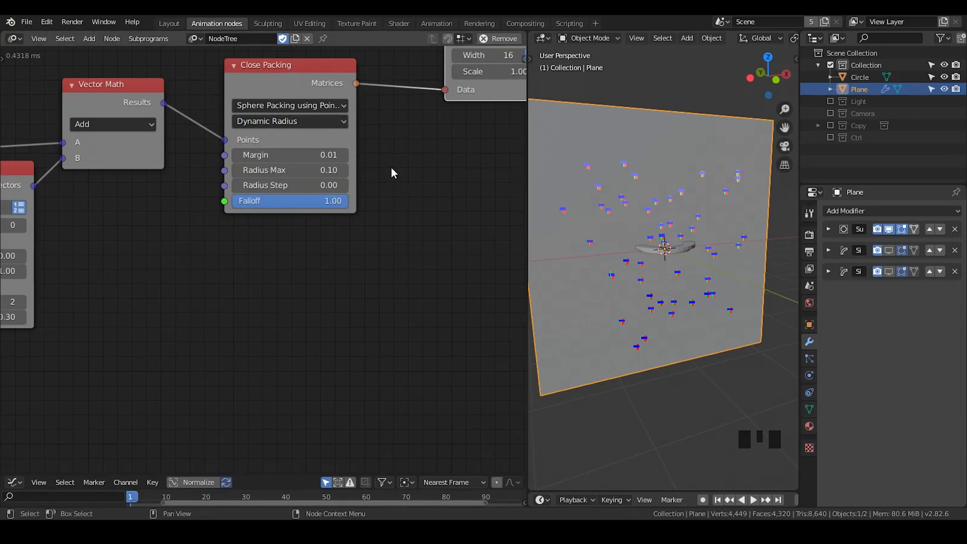
middle_drag(382, 171, 411, 192)
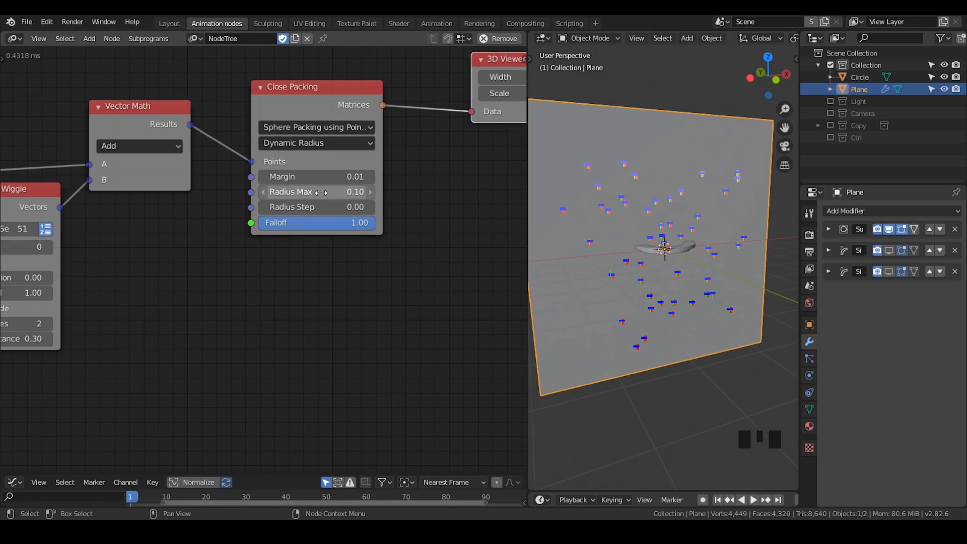
Raise the Close Packing node's Radius Max to 0.46 while checking the matrices in the viewport
drag(325, 193, 362, 194)
mouse_move(602, 198)
middle_down()
mouse_move(636, 199)
mouse_move(590, 189)
middle_up()
mouse_move(319, 194)
mouse_down()
mouse_move(342, 194)
mouse_move(280, 194)
mouse_move(330, 200)
mouse_move(334, 192)
mouse_up()
middle_drag(612, 198, 616, 144)
mouse_move(682, 213)
middle_down()
mouse_move(655, 208)
mouse_move(744, 218)
mouse_move(672, 214)
middle_up()
drag(309, 192, 323, 174)
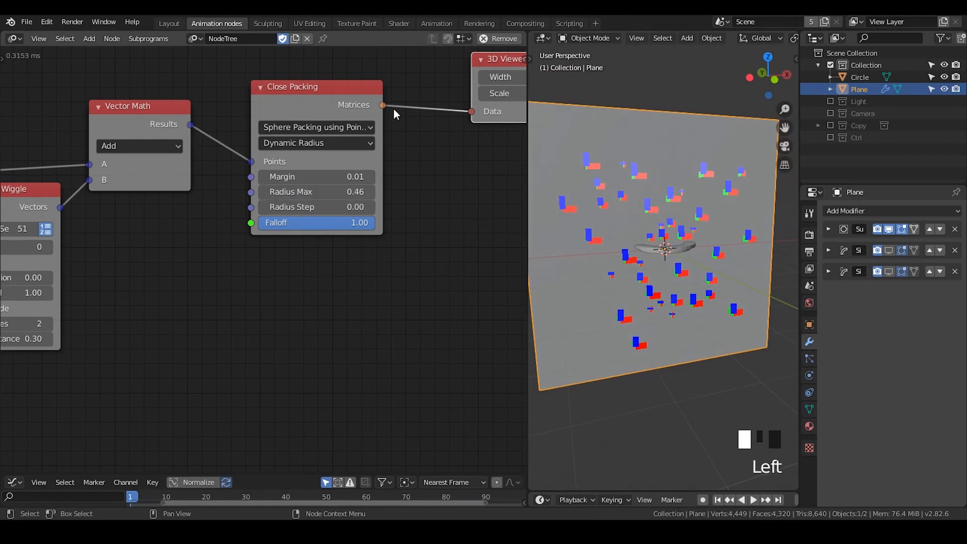
drag(383, 106, 463, 189)
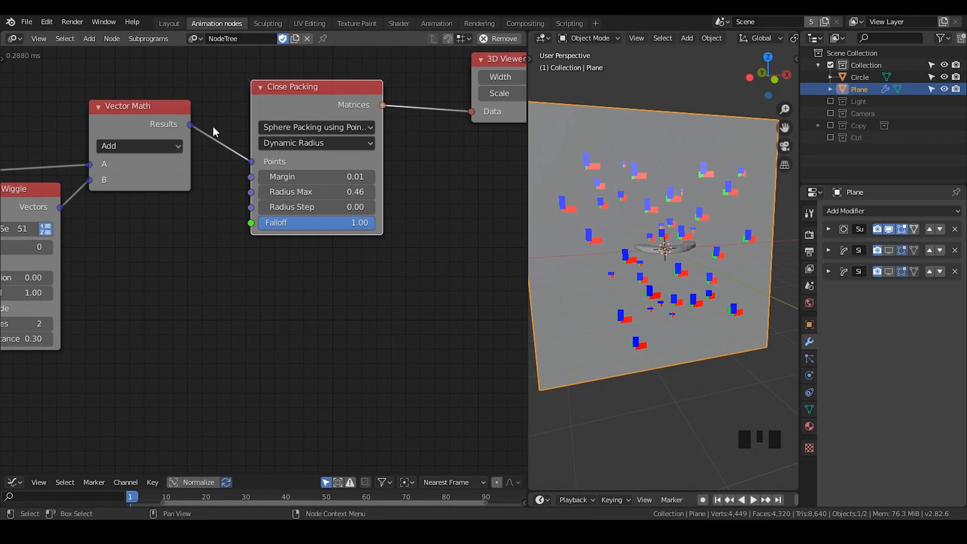
middle_drag(376, 180, 327, 126)
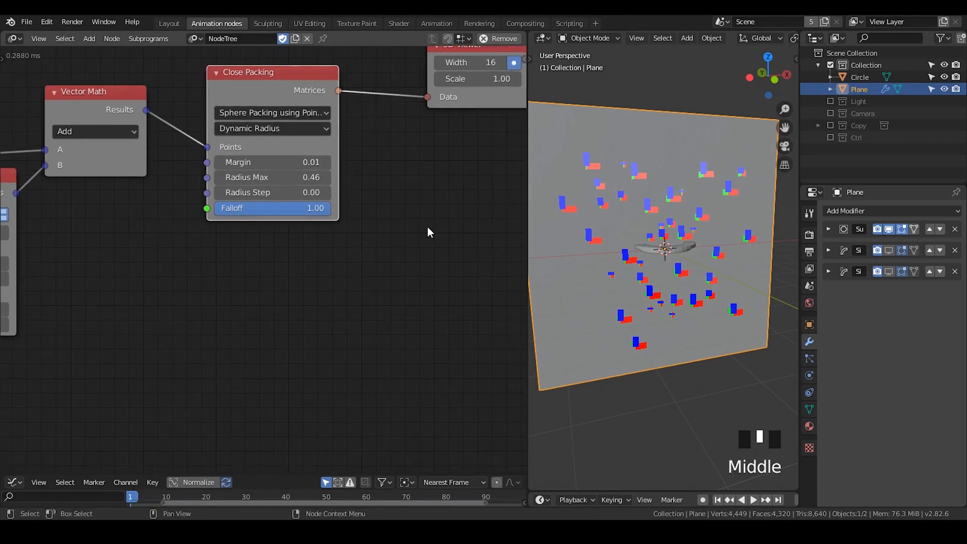
key(ctrl+a)
text(compose)
key(Return)
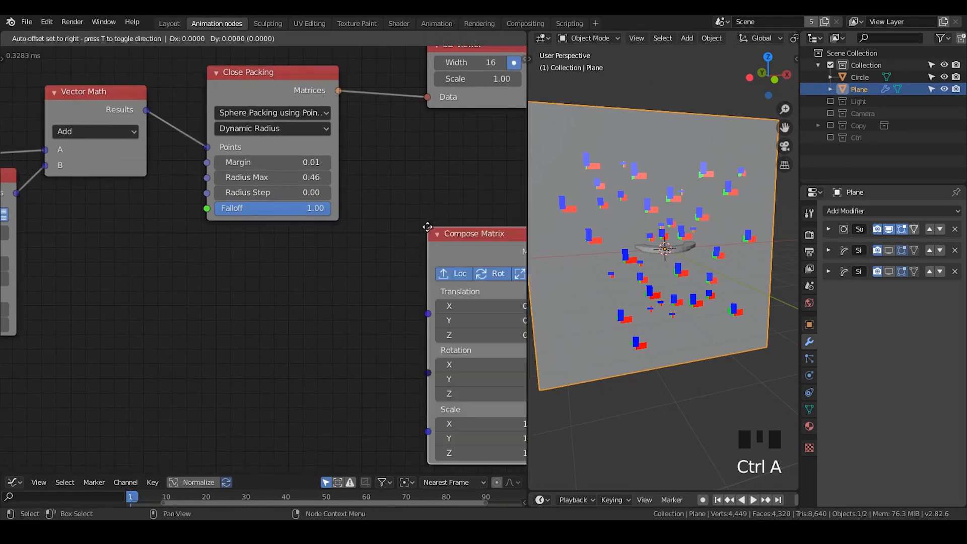
click(306, 224)
middle_drag(306, 225, 306, 182)
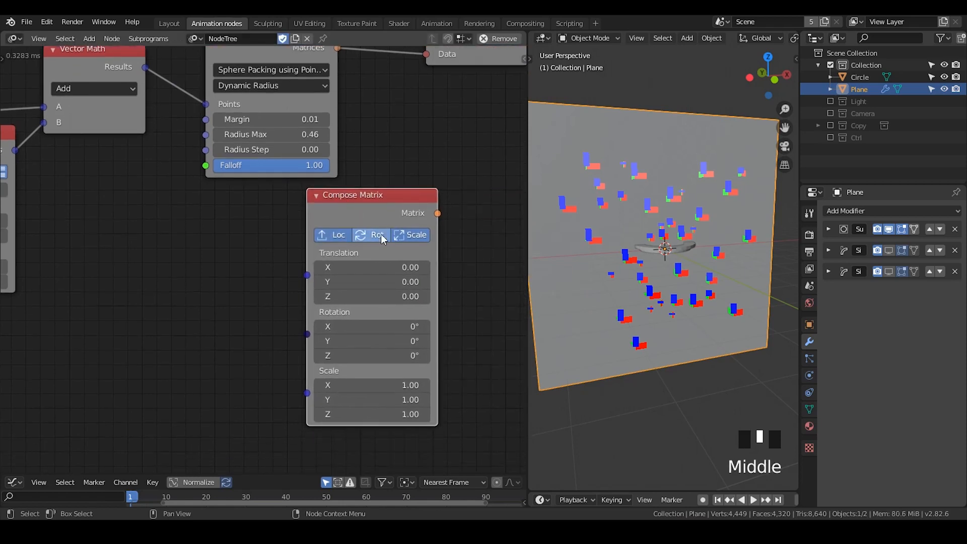
click(408, 211)
key(x)
middle_drag(416, 101, 403, 160)
scroll(373, 160, up, 1)
middle_drag(673, 204, 699, 203)
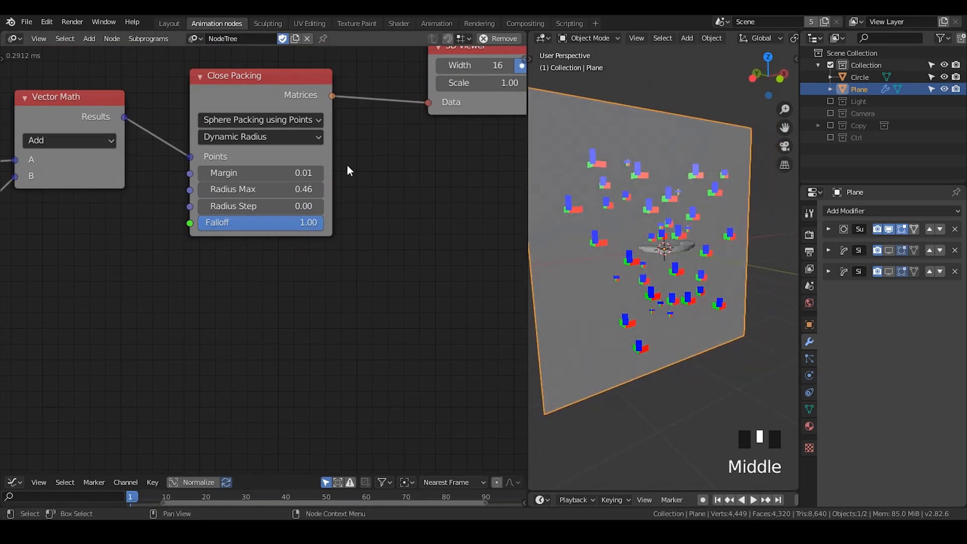
click(276, 137)
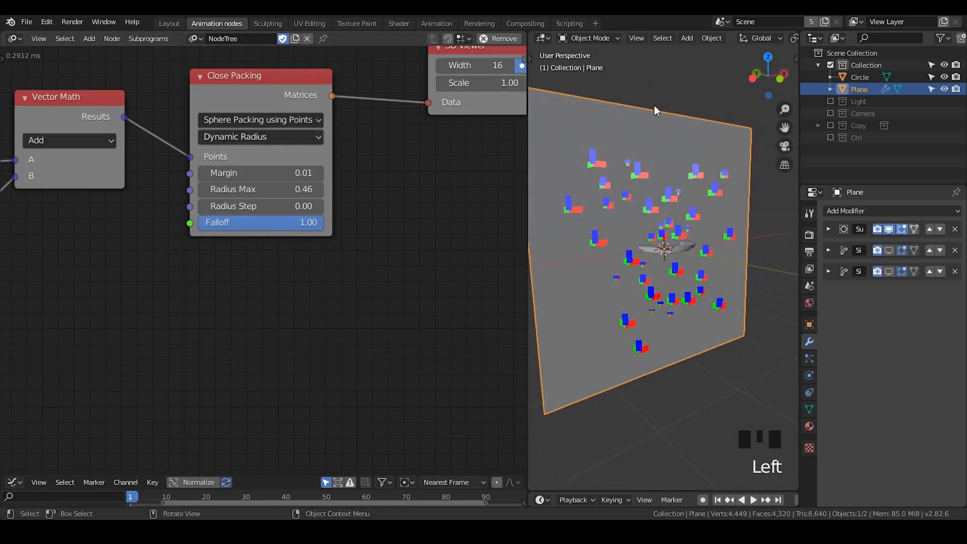
middle_drag(705, 182, 720, 185)
Add a Time Info node below Combine Vector and connect its Frame output to the Evolution input of Vector Wiggle
middle_drag(98, 249, 283, 194)
middle_drag(30, 262, 288, 165)
key(ctrl+a)
text(time in)
key(Return)
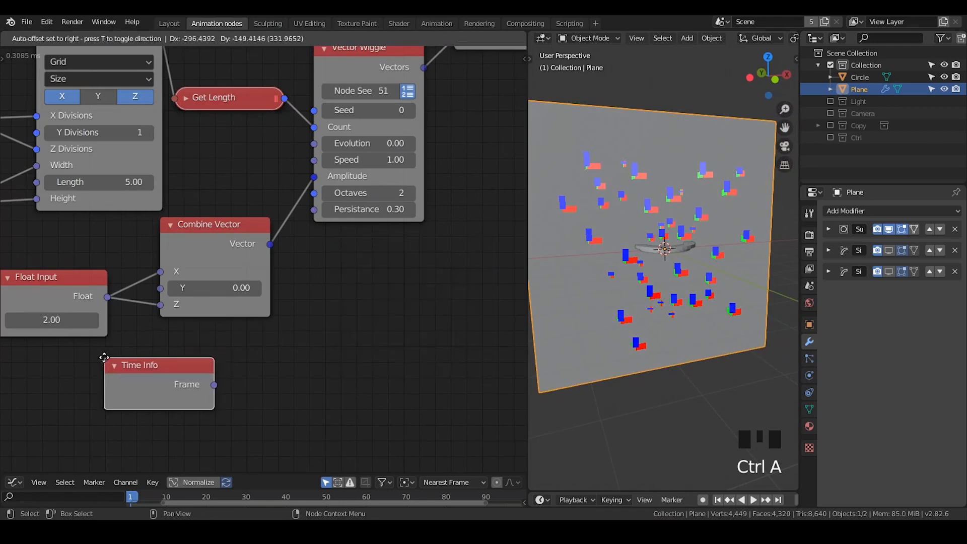
click(107, 361)
drag(213, 385, 314, 143)
Play the animation from the first frame to check the Dynamic Radius packing, and stop it
middle_drag(392, 277, 186, 346)
middle_drag(441, 196, 222, 261)
click(718, 500)
click(754, 500)
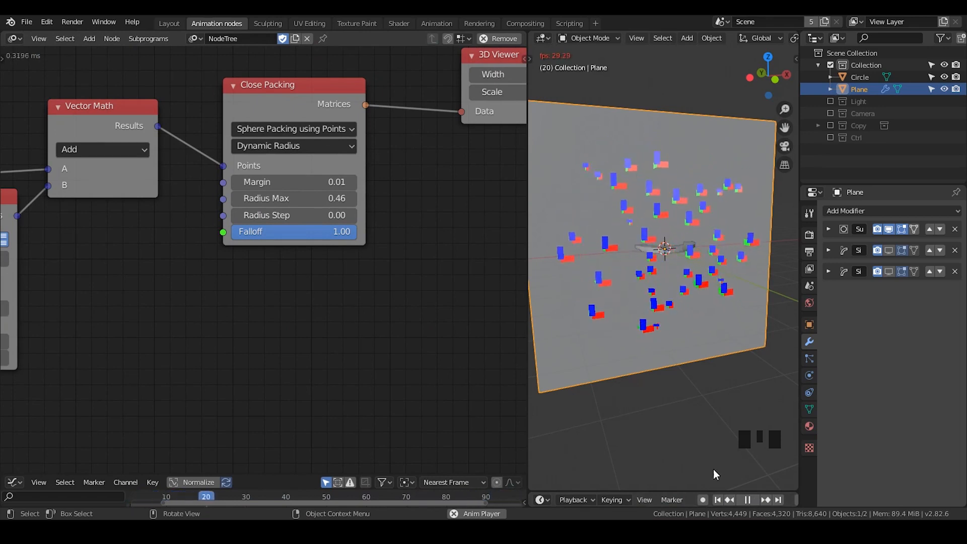
click(749, 501)
Try the Fixed Radius method on Close Packing with animation playback, and switch back to Dynamic Radius
middle_drag(352, 182, 342, 181)
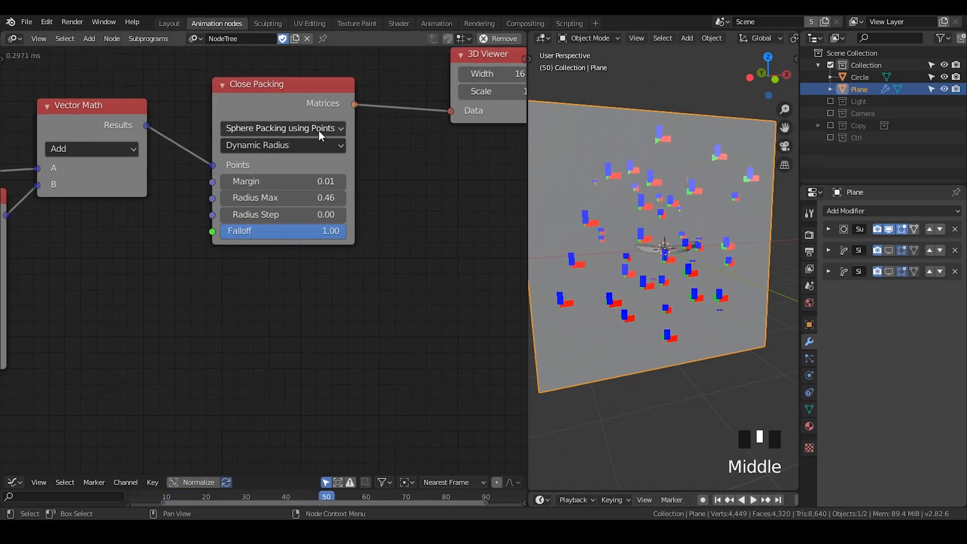
click(313, 149)
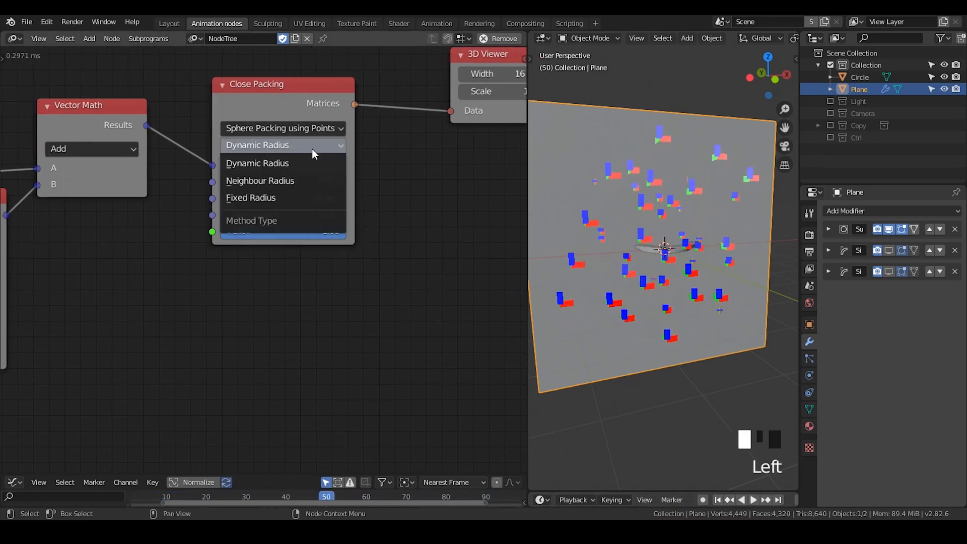
click(315, 198)
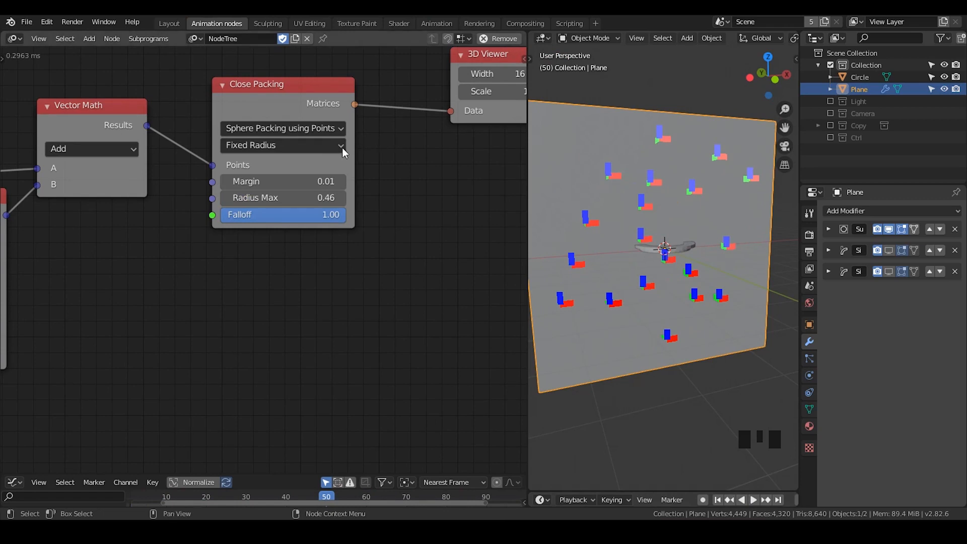
click(718, 501)
click(754, 502)
click(754, 502)
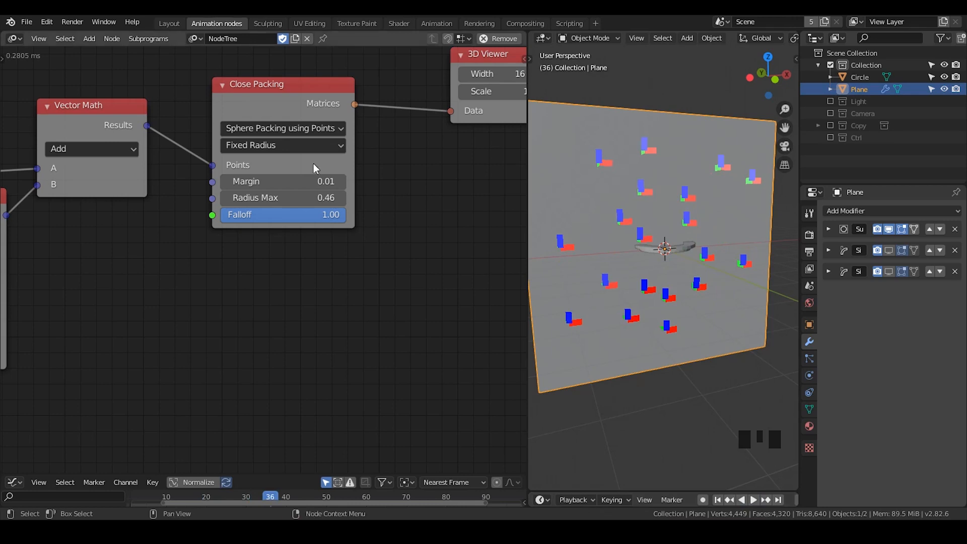
click(304, 147)
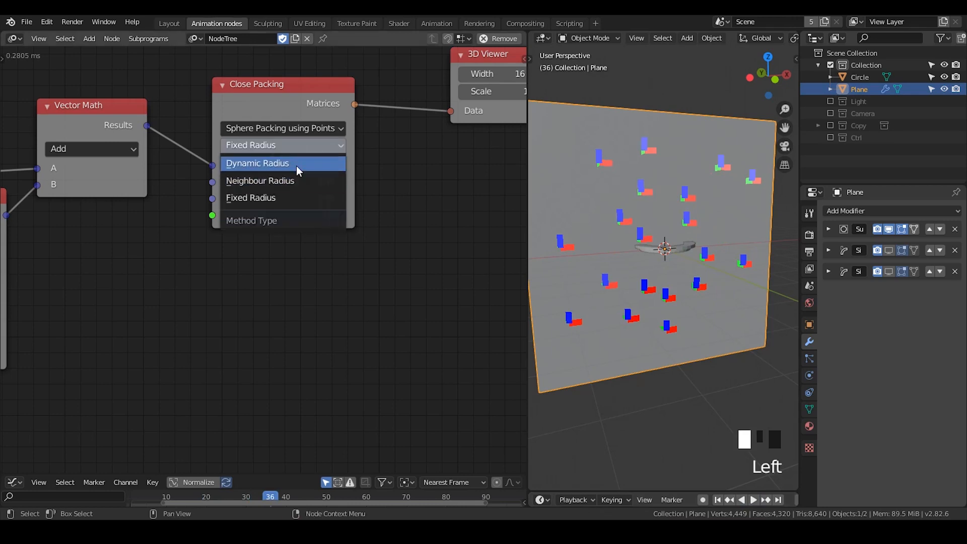
click(300, 152)
click(291, 166)
Change the Close Packing mode to Sphere Packing using Relaxation
click(287, 132)
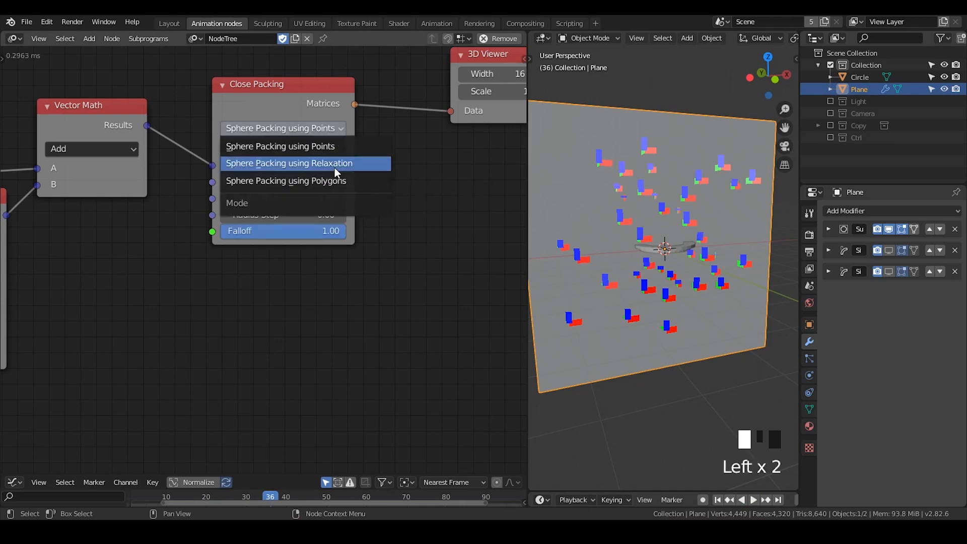
click(334, 164)
middle_drag(685, 239, 655, 166)
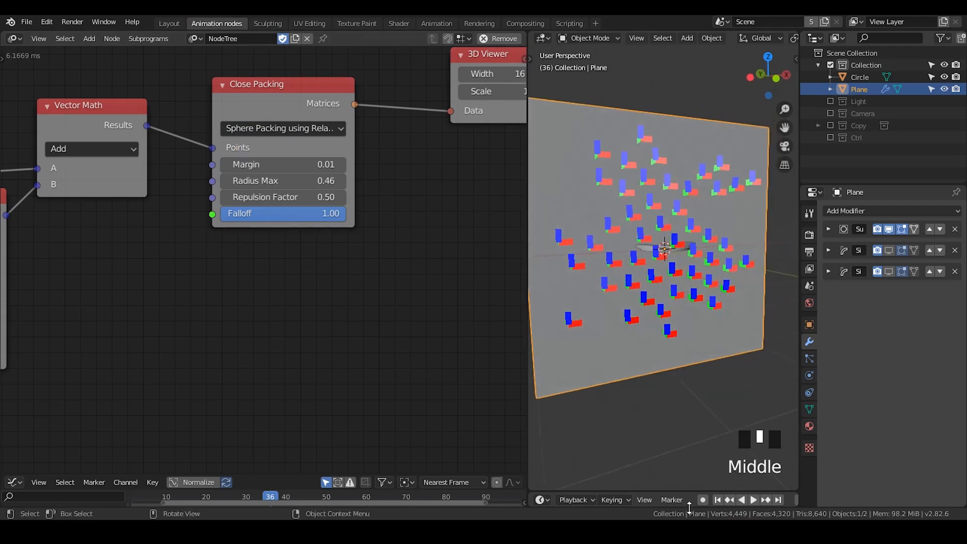
Play the animation from the first frame to examine how the relaxation packing moves the matrices, and stop it
click(718, 499)
click(754, 499)
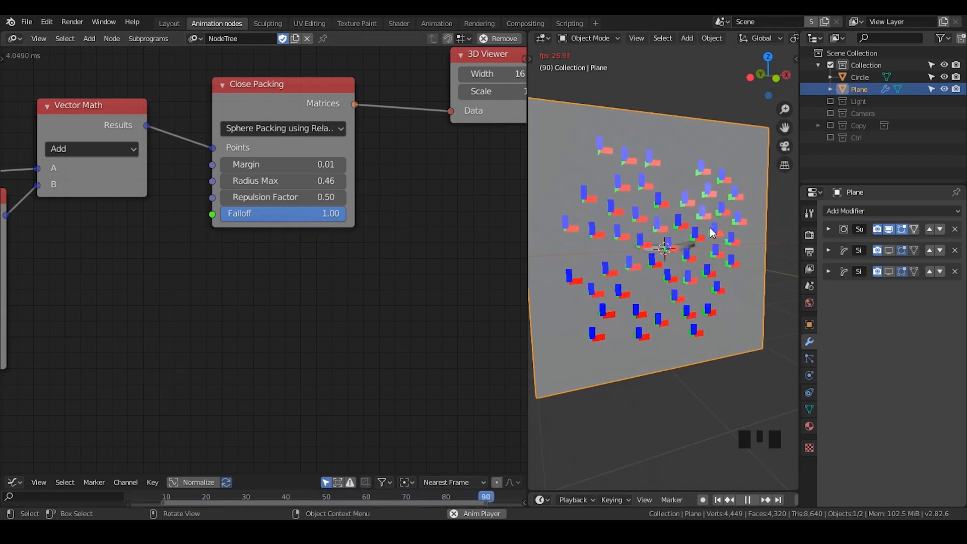
click(747, 501)
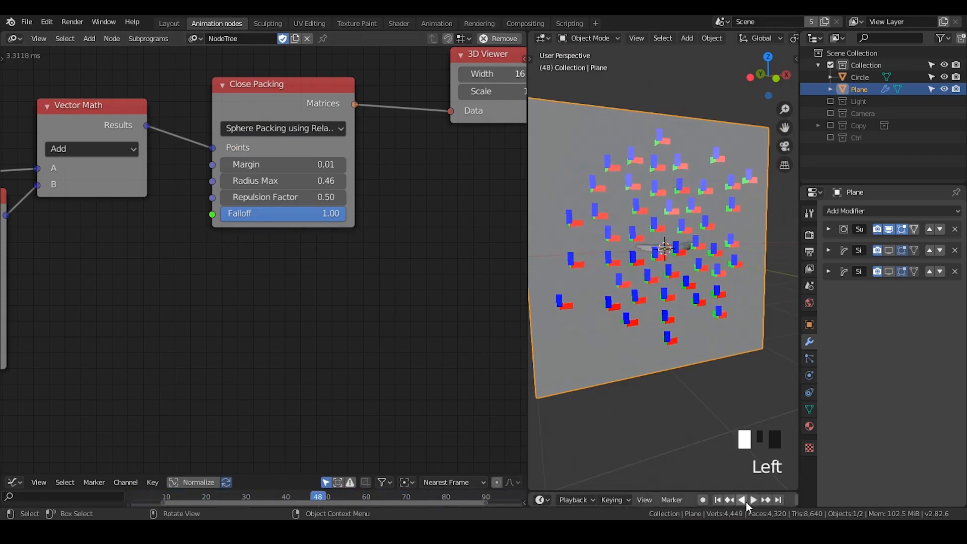
mouse_move(663, 214)
middle_down()
mouse_move(666, 227)
mouse_move(661, 221)
middle_up()
scroll(661, 221, down, 1)
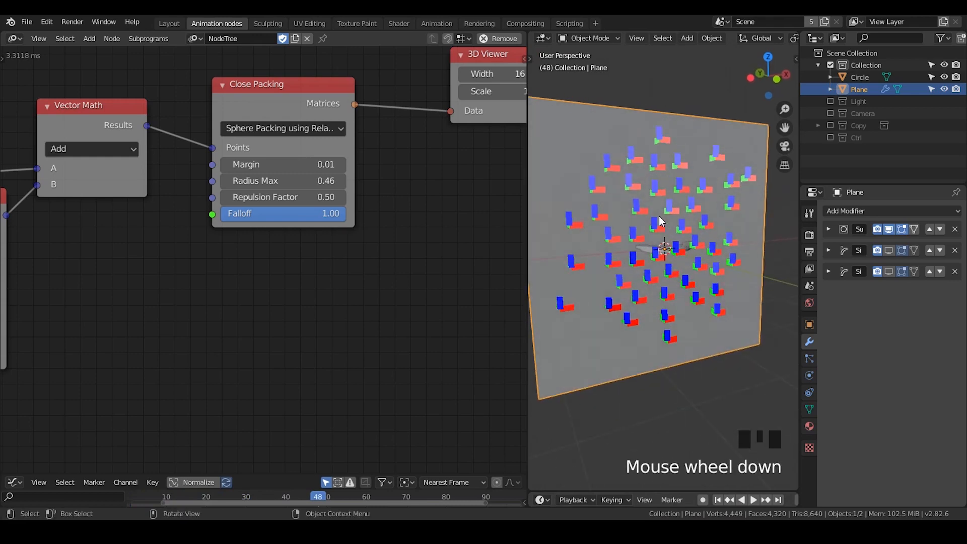
Set the Integer Input that drives the grid's X and Z divisions to 4
middle_drag(22, 272, 341, 229)
middle_drag(80, 209, 287, 184)
middle_drag(7, 227, 103, 206)
mouse_move(105, 206)
mouse_down()
mouse_move(76, 205)
mouse_move(110, 205)
mouse_move(90, 205)
mouse_up()
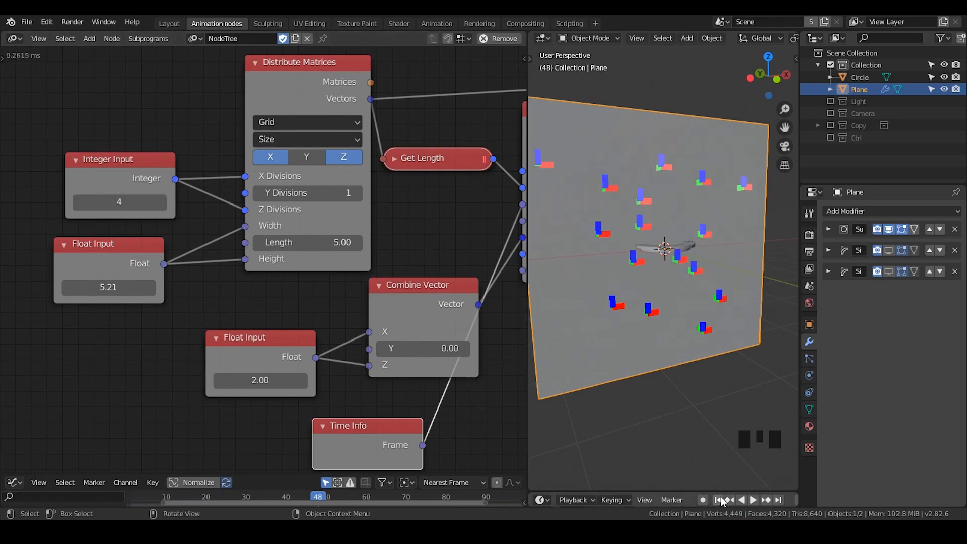
Play the animation from the first frame to check the relaxation packing on the smaller grid, and stop it
click(718, 499)
click(754, 500)
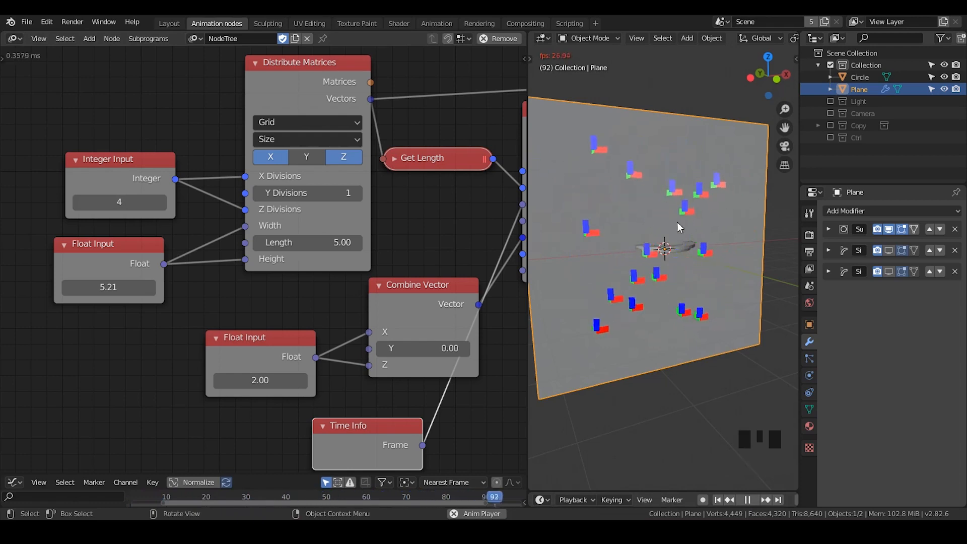
click(747, 499)
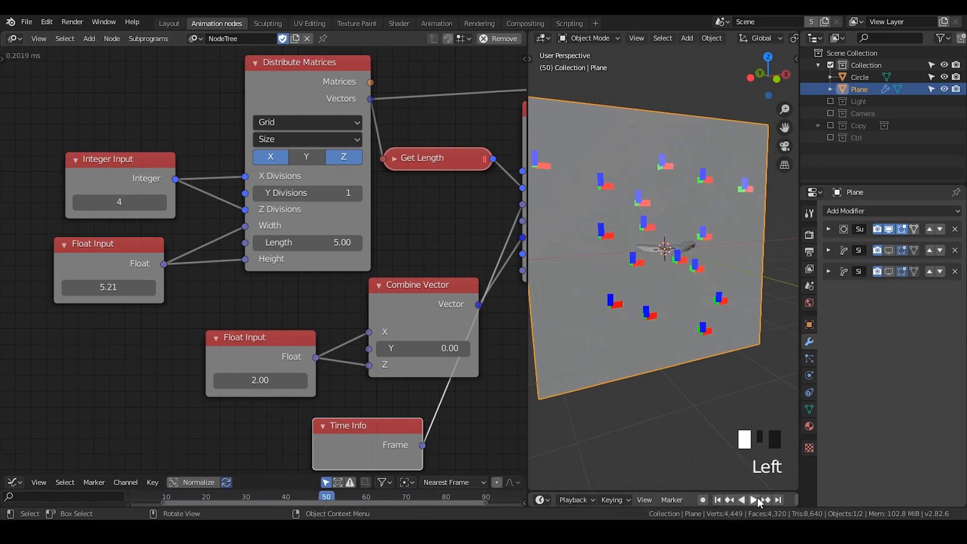
Try more grid divisions, such as 5, in the Integer Input, and return it to 4
click(159, 205)
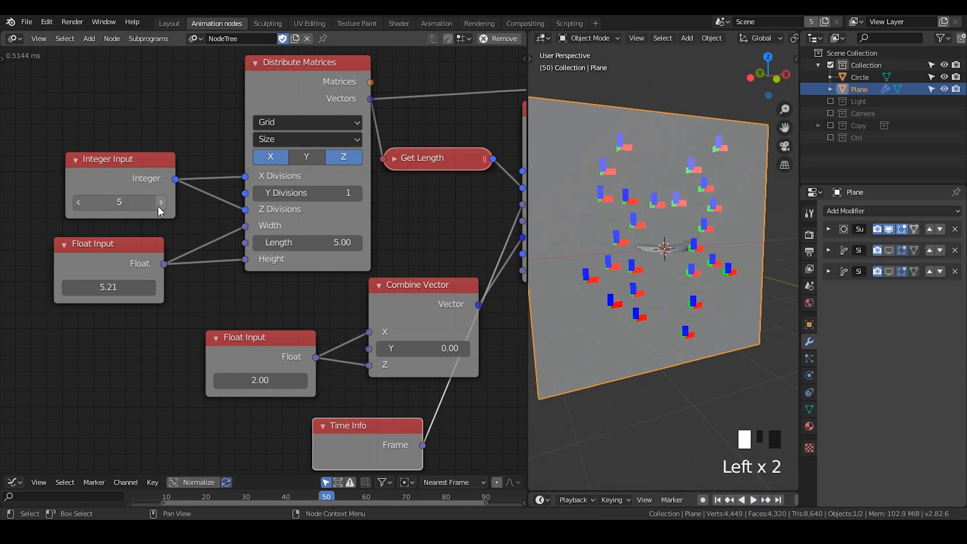
click(158, 205)
click(78, 202)
click(79, 202)
click(78, 202)
Change the Close Packing mode to Sphere Packing using Points
middle_drag(399, 174, 155, 187)
middle_drag(524, 128, 378, 166)
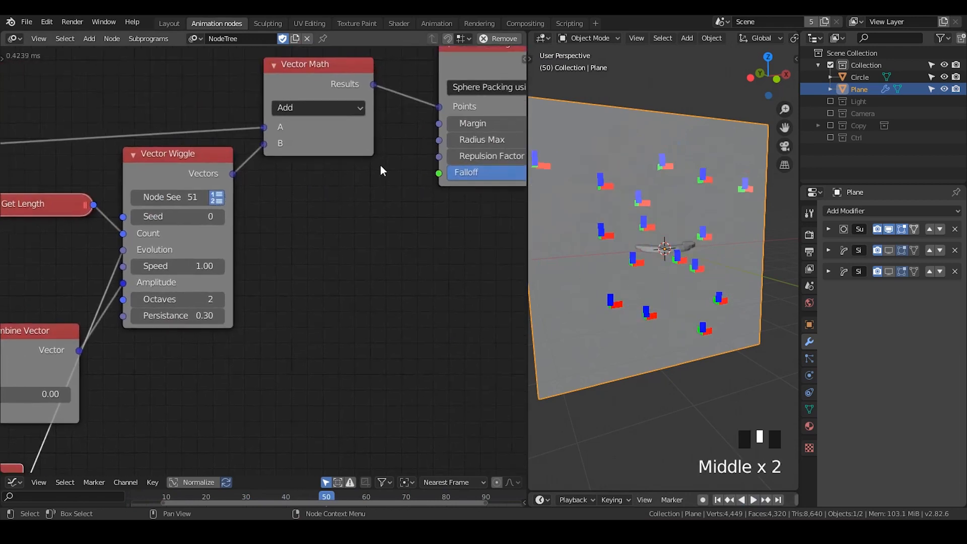
middle_drag(520, 102, 318, 121)
click(317, 113)
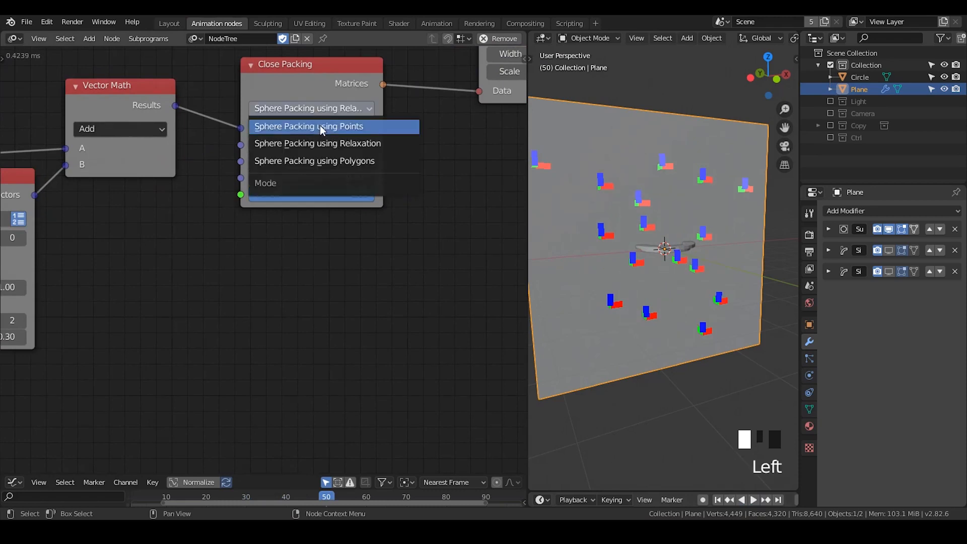
click(323, 129)
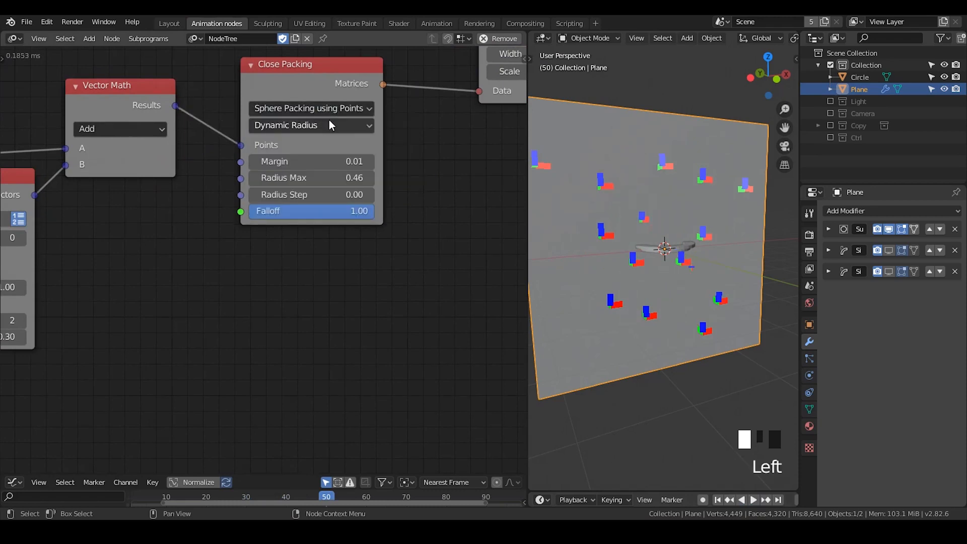
Set the Radius Max of the Close Packing node to 0.50
middle_drag(353, 168, 259, 218)
click(172, 252)
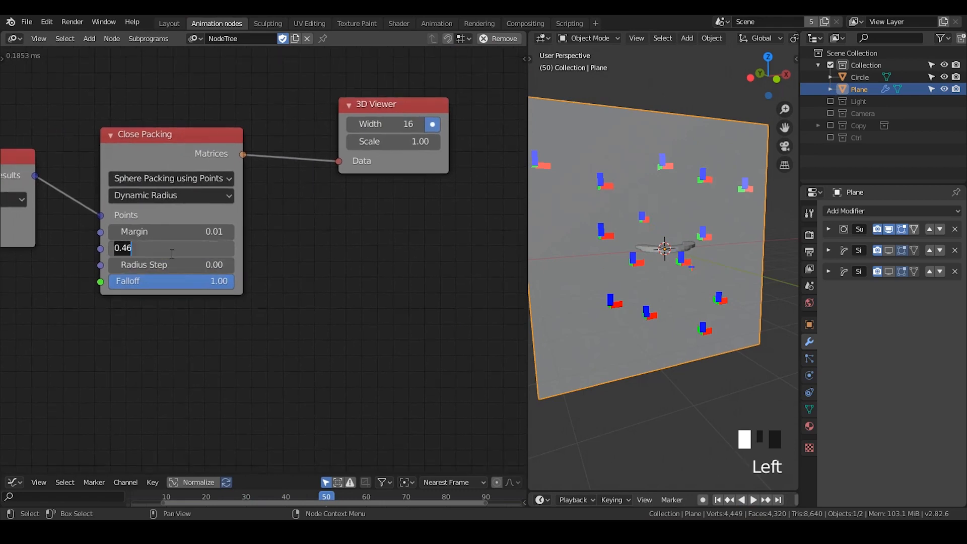
text(0.)
key(Return)
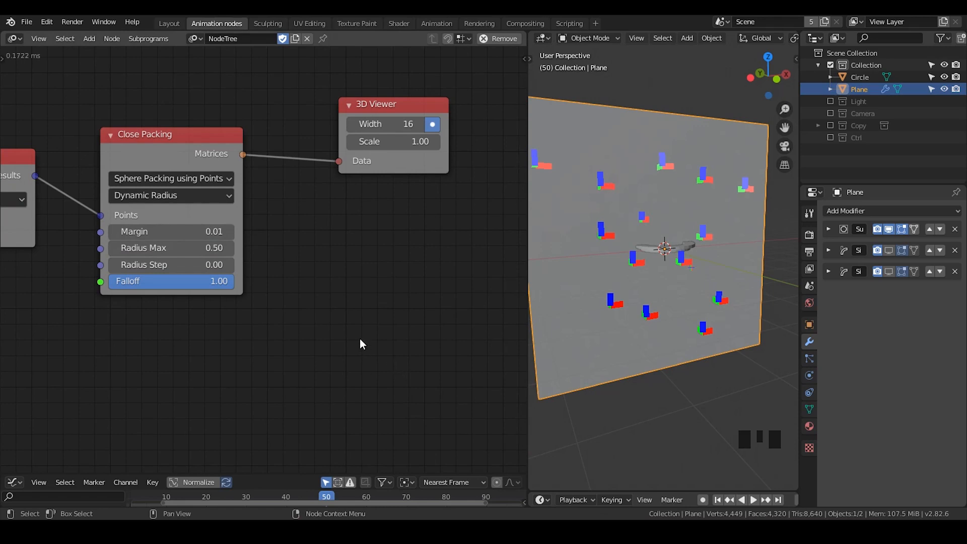
Inspect the full-precision Radius Step value of the Close Packing node and its Falloff input
click(196, 266)
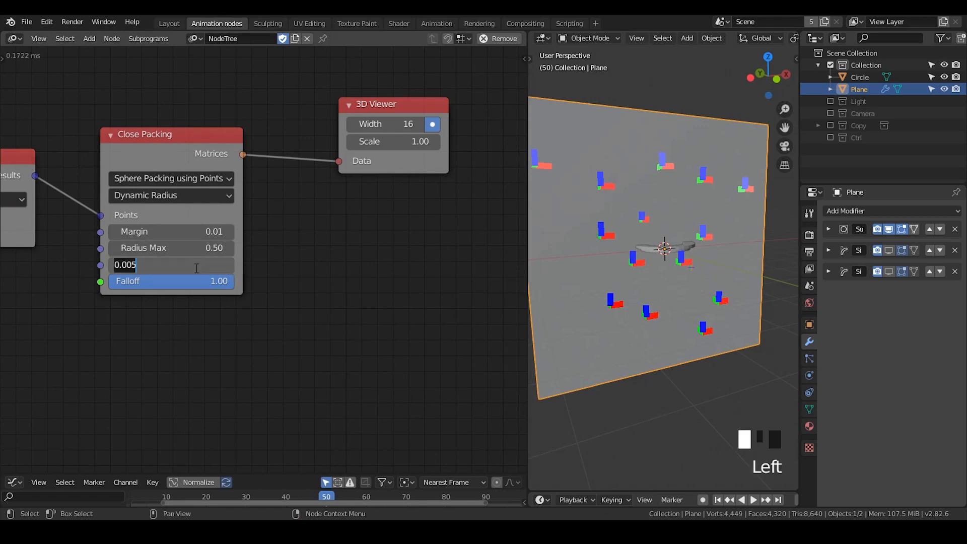
key(Return)
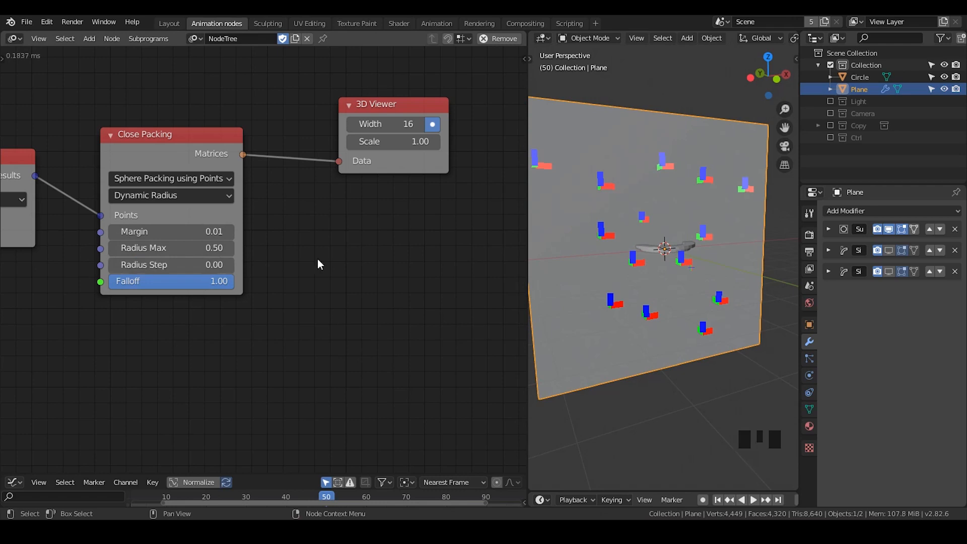
mouse_move(174, 287)
mouse_down()
mouse_move(47, 287)
mouse_move(174, 287)
mouse_up()
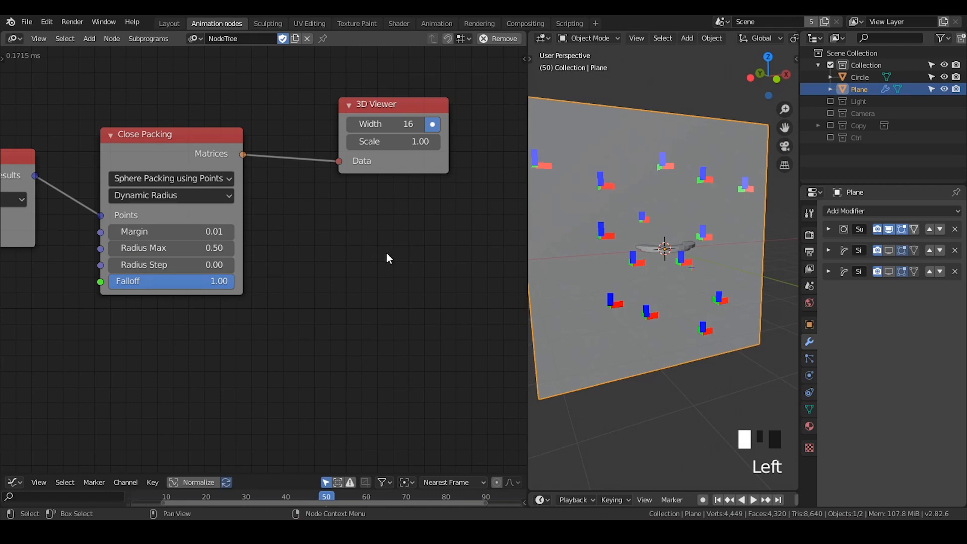
Add an Object Matrix Output node and an Object Controller Falloff node beside Close Packing
middle_drag(442, 219, 402, 209)
middle_drag(337, 217, 324, 216)
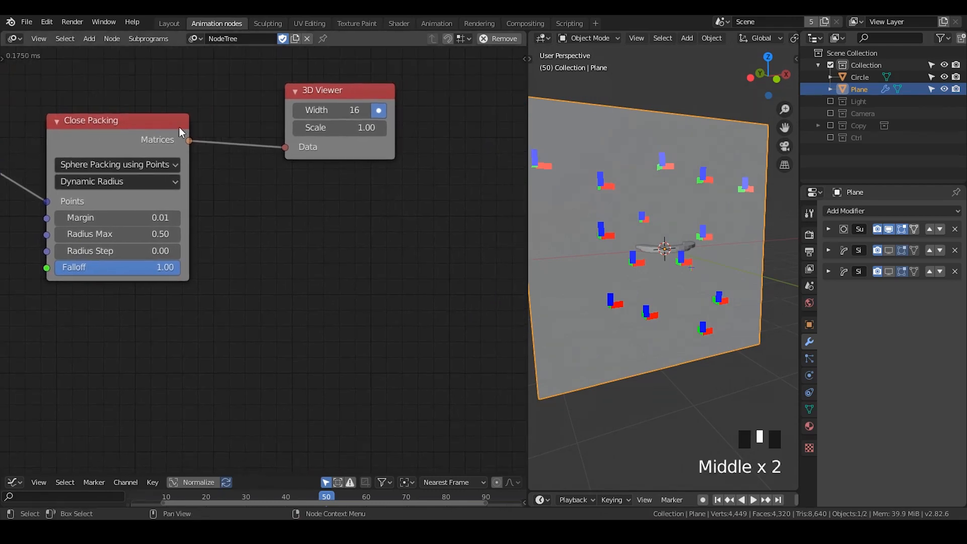
key(ctrl+a)
text(object matrix)
key(Down)
key(Return)
key(ctrl+a)
text(object cont)
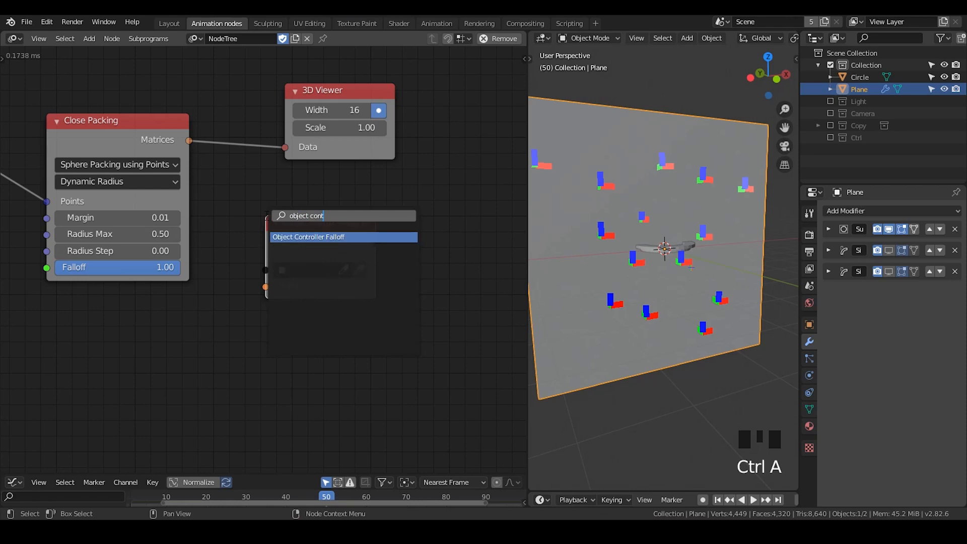
key(Return)
Add an Object Instancer node above the Close Packing node
key(ctrl+a)
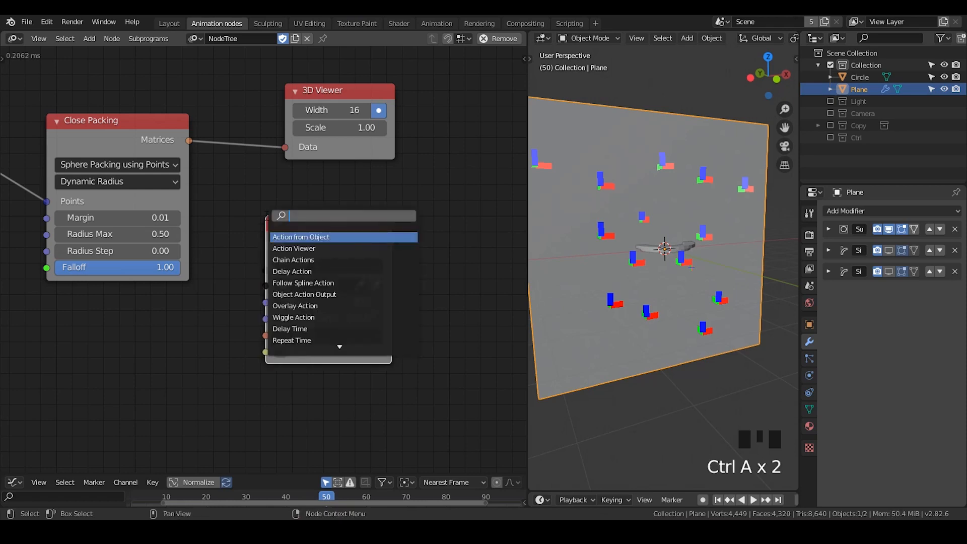
text(object ins)
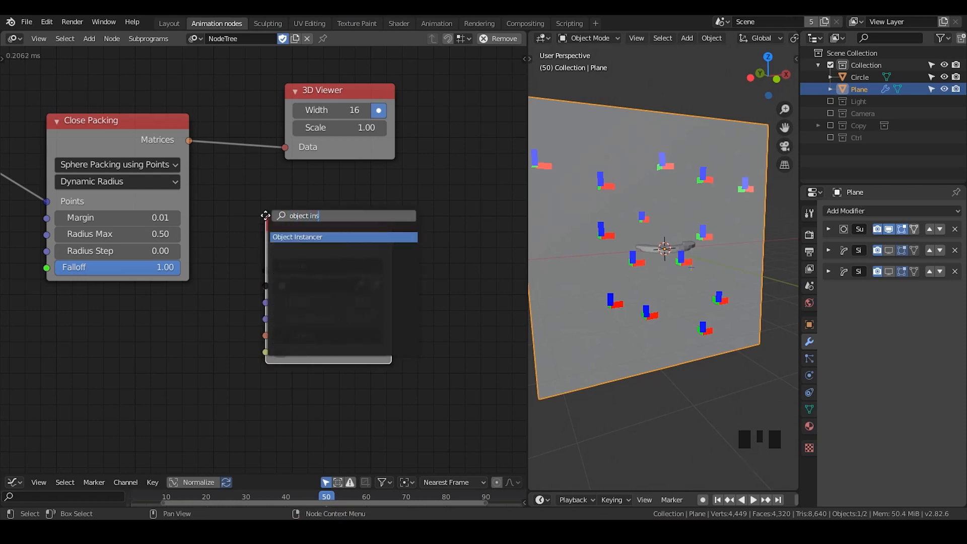
key(Return)
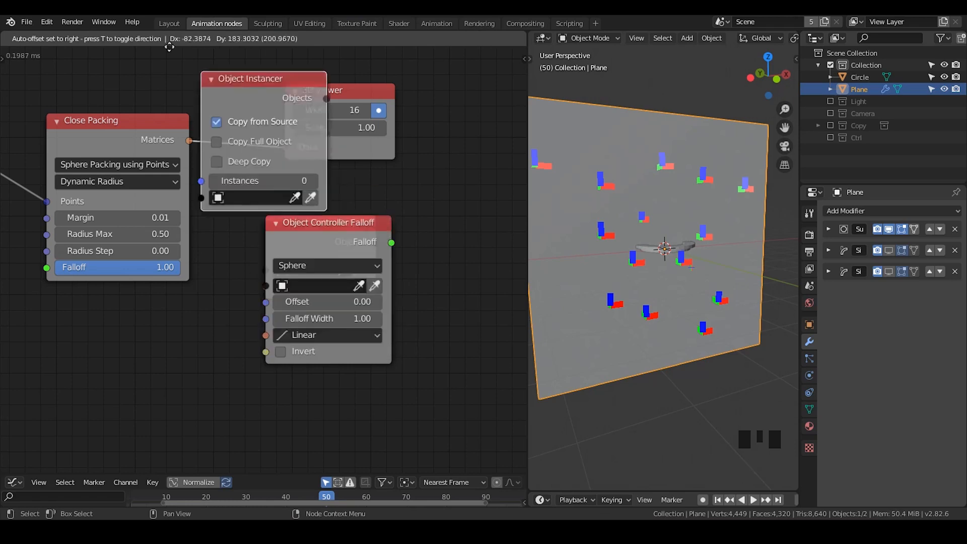
click(51, 299)
Enable the Ctrl collection in the scene and expand it to show its contents
middle_drag(174, 170, 323, 234)
scroll(322, 234, down, 4)
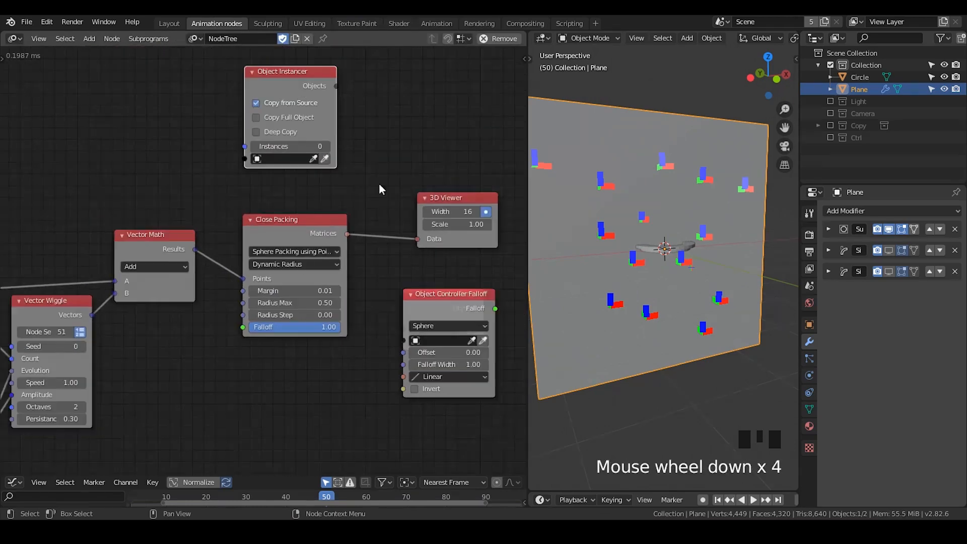
click(831, 137)
click(818, 137)
Assign Controller as the Object Instancer's source and link Close Packing's Matrices to the Object Matrix Output
drag(859, 150, 325, 160)
middle_drag(437, 297, 318, 255)
click(318, 255)
drag(319, 255, 460, 206)
drag(227, 193, 283, 301)
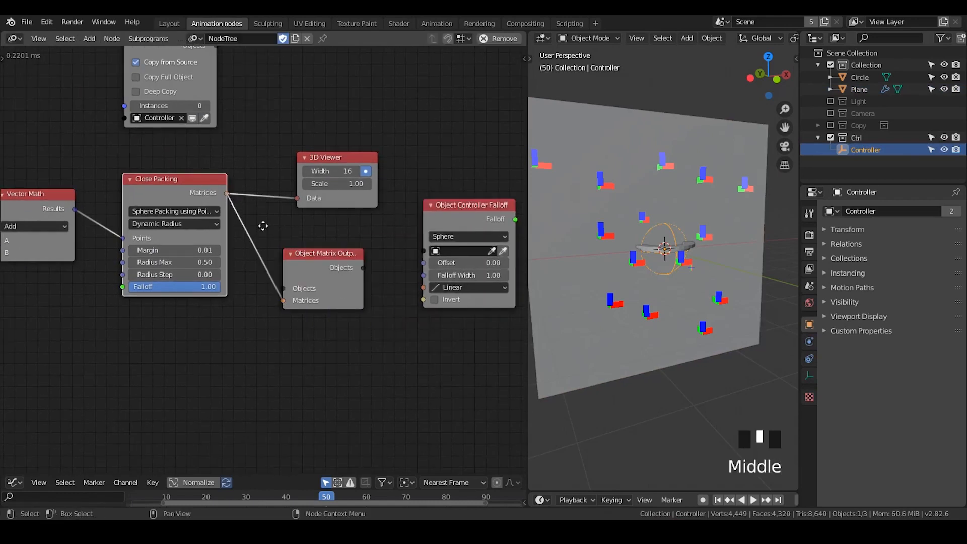
Link the Object Instancer's Objects through the Object Matrix Output into the Object Controller Falloff
middle_drag(264, 197, 271, 252)
drag(223, 100, 296, 343)
drag(370, 323, 431, 308)
middle_drag(391, 310, 259, 228)
scroll(376, 257, up, 2)
drag(342, 164, 308, 171)
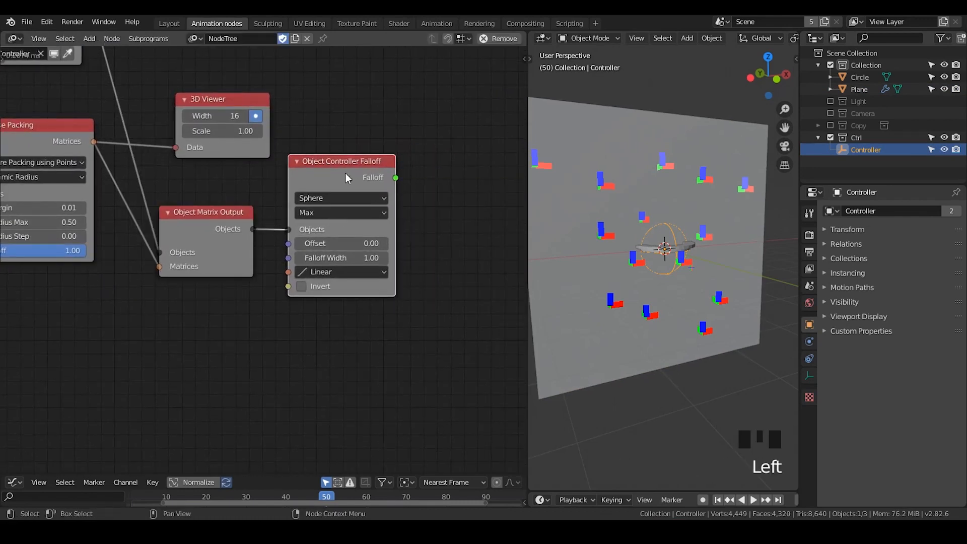
Examine how Close Packing's Matrices reach the Object Controller Falloff through the Object Matrix Output
middle_drag(212, 200, 293, 239)
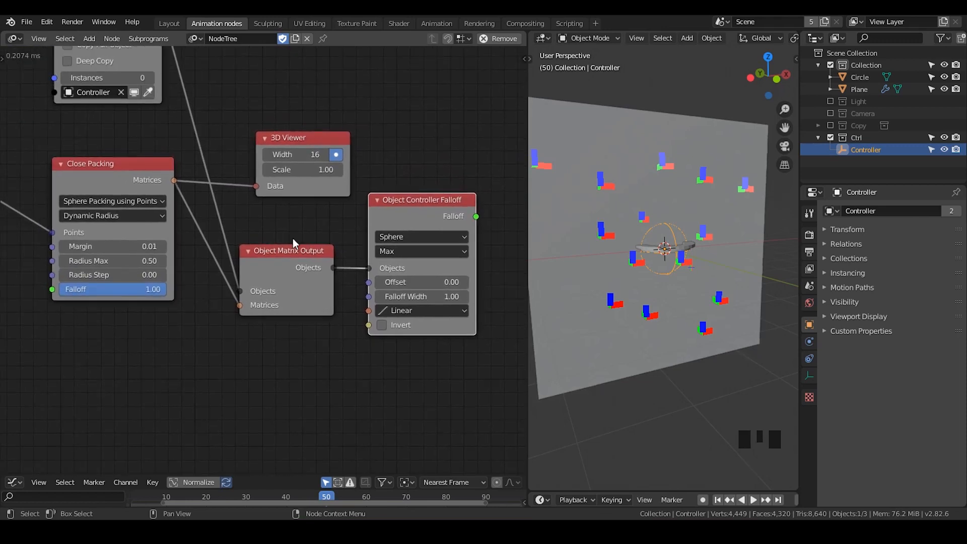
middle_drag(292, 238, 299, 250)
click(148, 190)
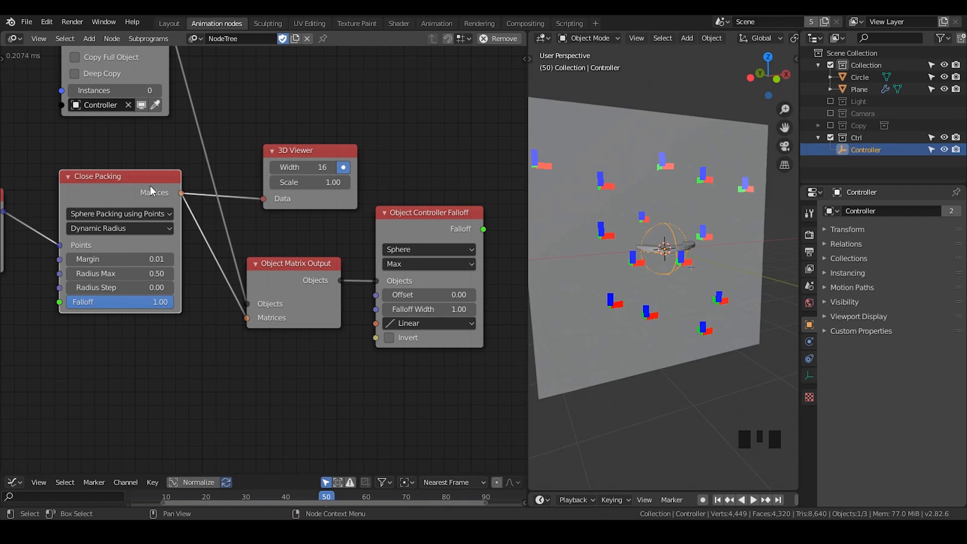
middle_drag(179, 200, 205, 237)
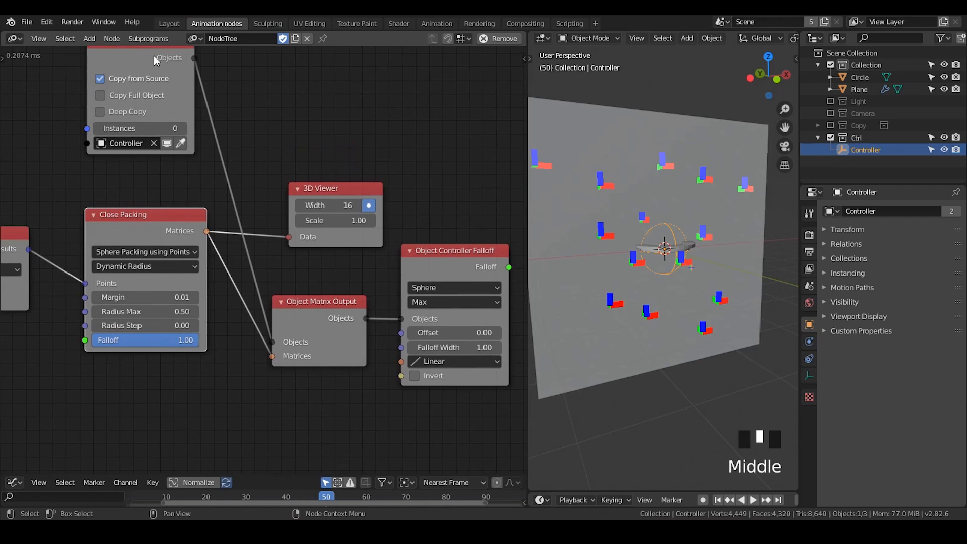
click(446, 267)
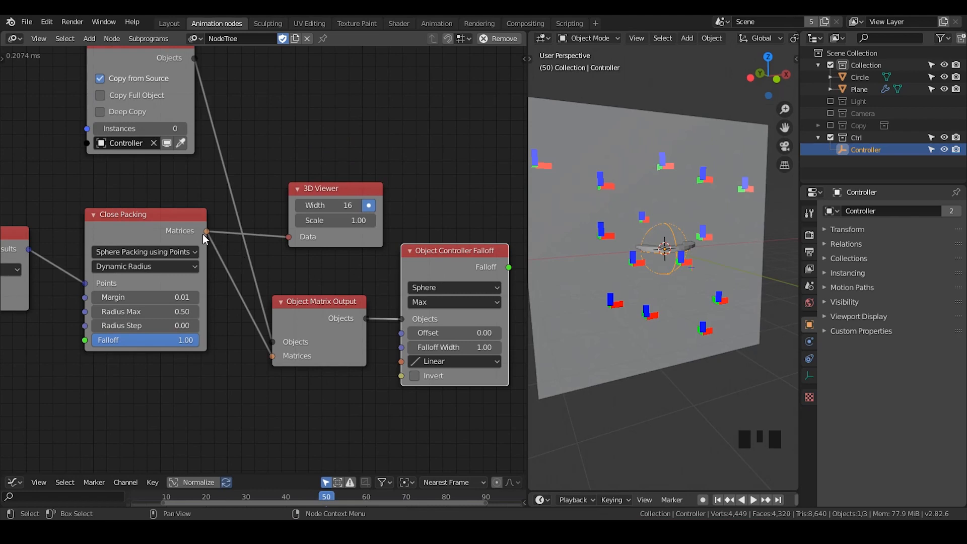
drag(203, 231, 369, 273)
drag(204, 232, 311, 286)
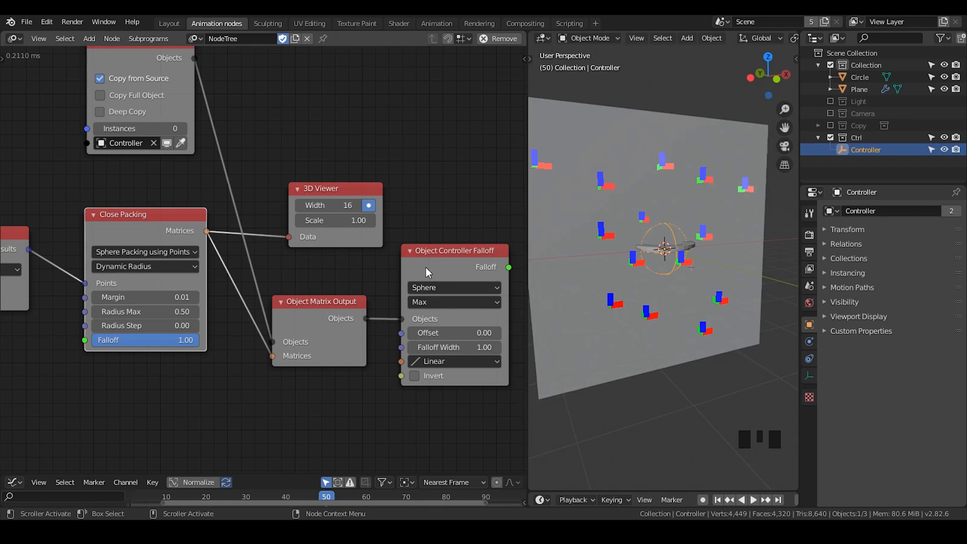
Rearrange the Object Matrix Output and Object Controller Falloff nodes, and move the 3D Viewer node higher
middle_drag(465, 300, 436, 283)
drag(494, 246, 480, 230)
click(431, 241)
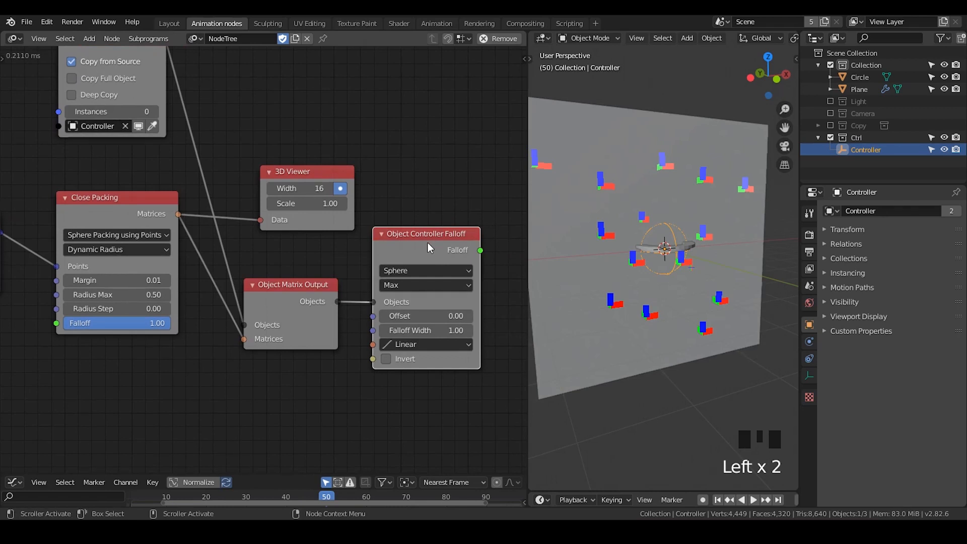
drag(315, 282, 314, 257)
drag(476, 235, 473, 227)
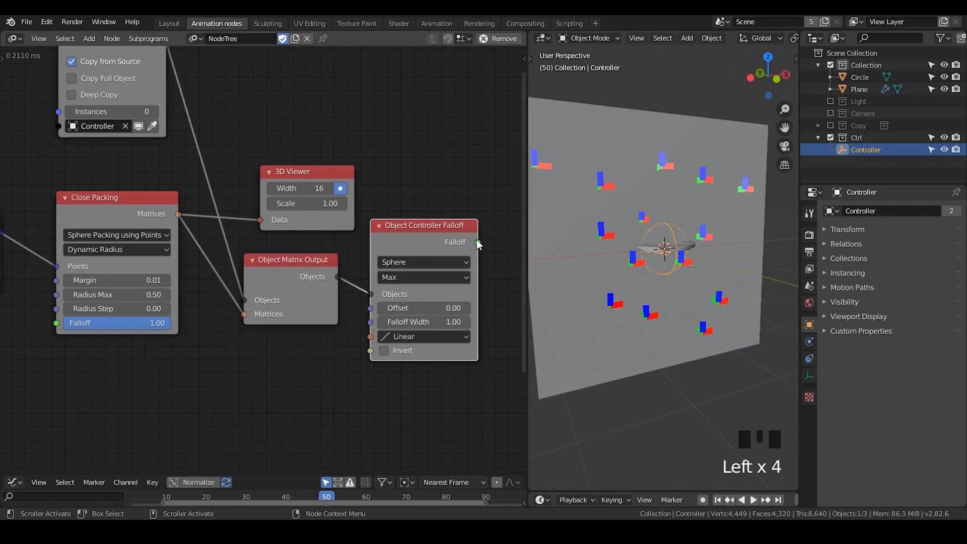
drag(178, 215, 243, 374)
drag(178, 215, 224, 350)
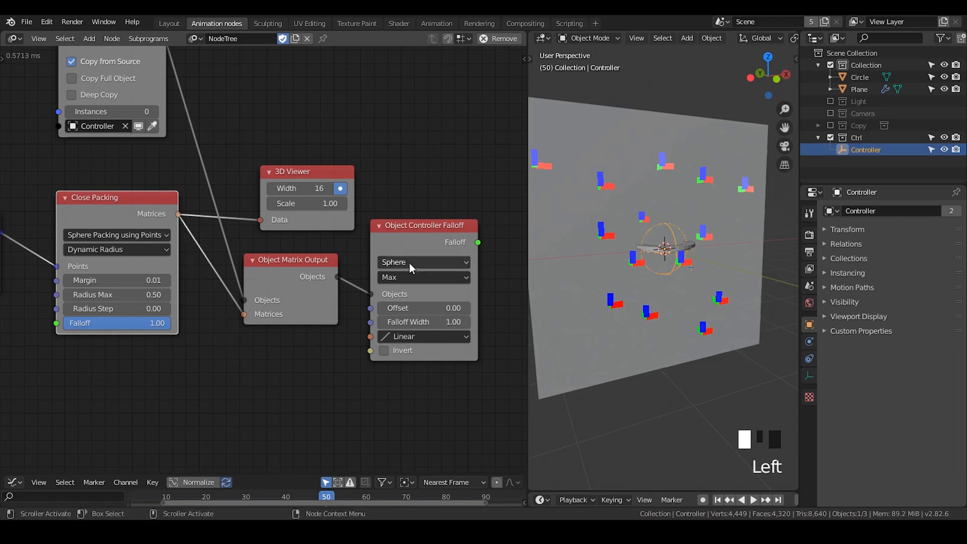
click(314, 170)
drag(313, 170, 307, 131)
Delete the Object Matrix Output, Object Controller Falloff and Object Instancer nodes
drag(491, 221, 291, 327)
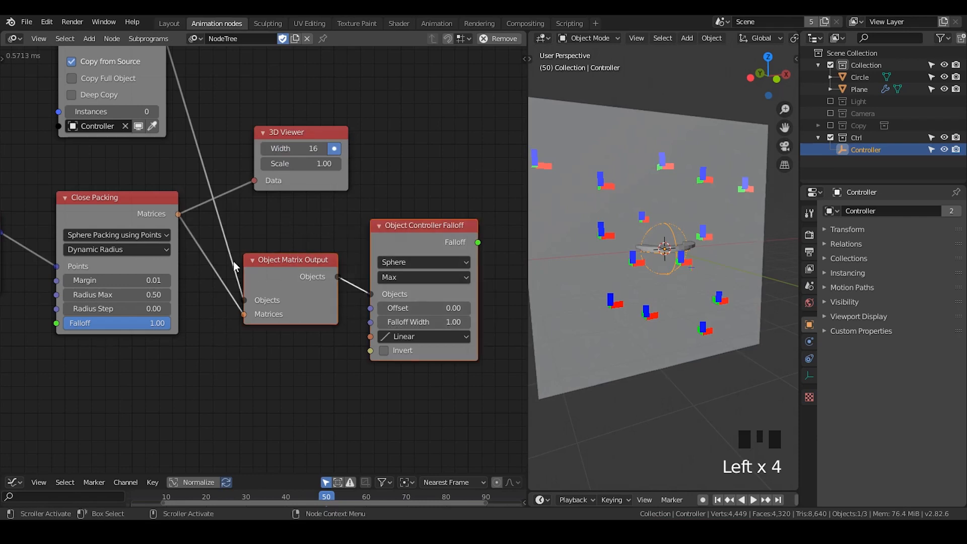
middle_drag(237, 269, 272, 314)
key(x)
click(129, 75)
key(x)
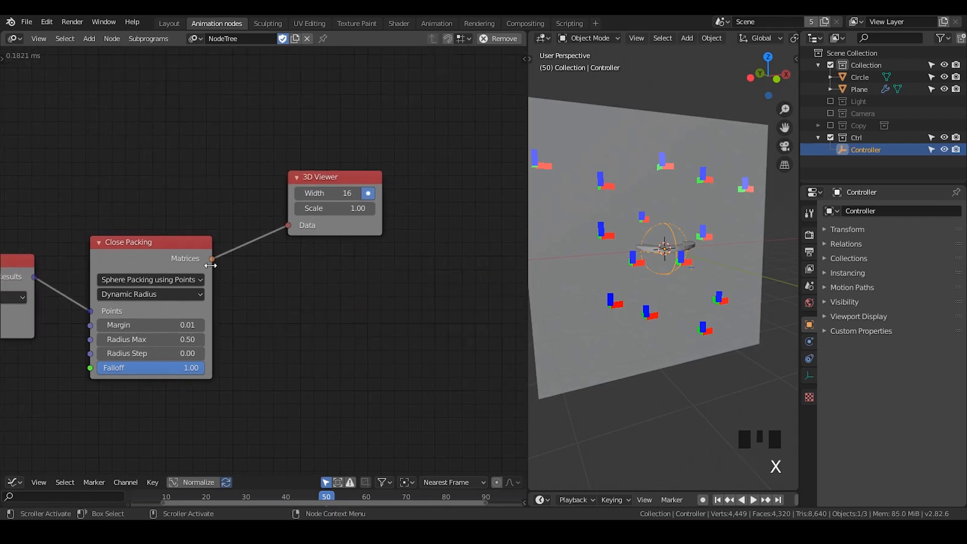
Add a Decompose Matrix node and link Close Packing's Matrices output to its matrix input
middle_drag(227, 292, 188, 231)
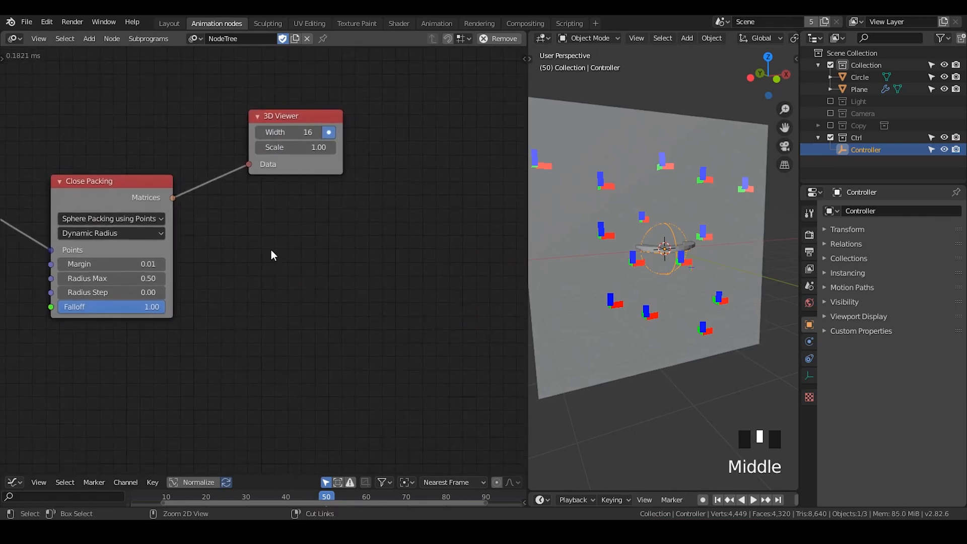
key(ctrl+a)
text(df)
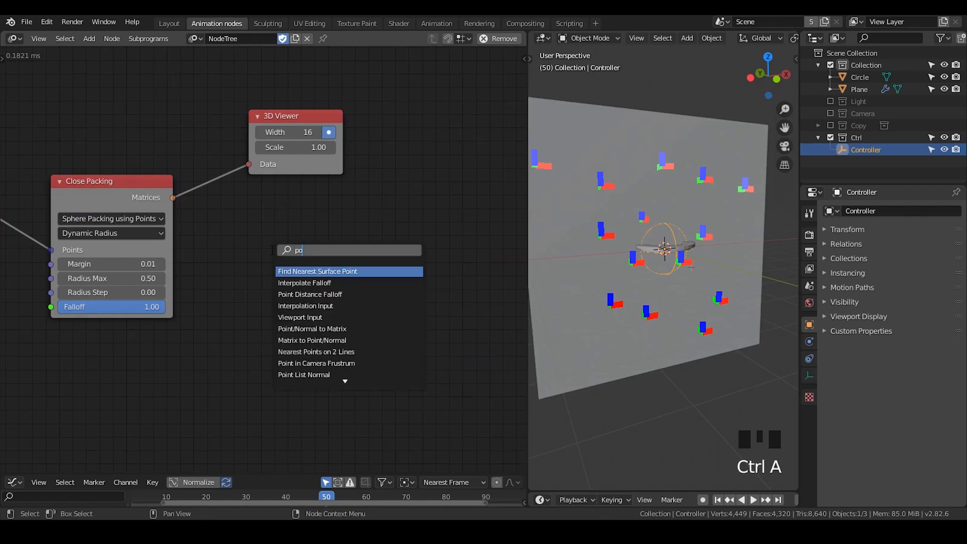
key(BackSpace)
text(ecompose)
key(Return)
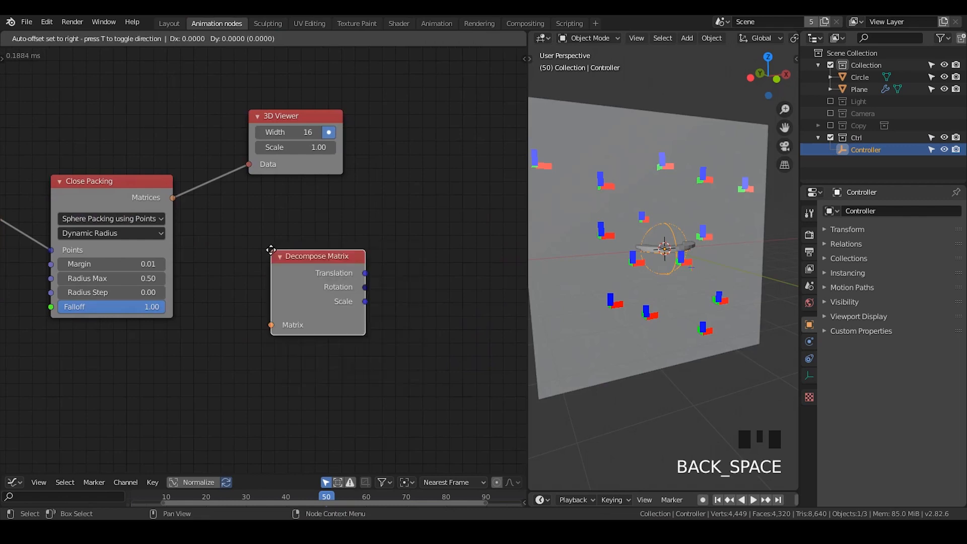
drag(171, 199, 235, 298)
Add a Point Distance Falloff node beyond the Decompose Matrix node
middle_drag(235, 297, 330, 194)
key(ctrl+a)
text(p)
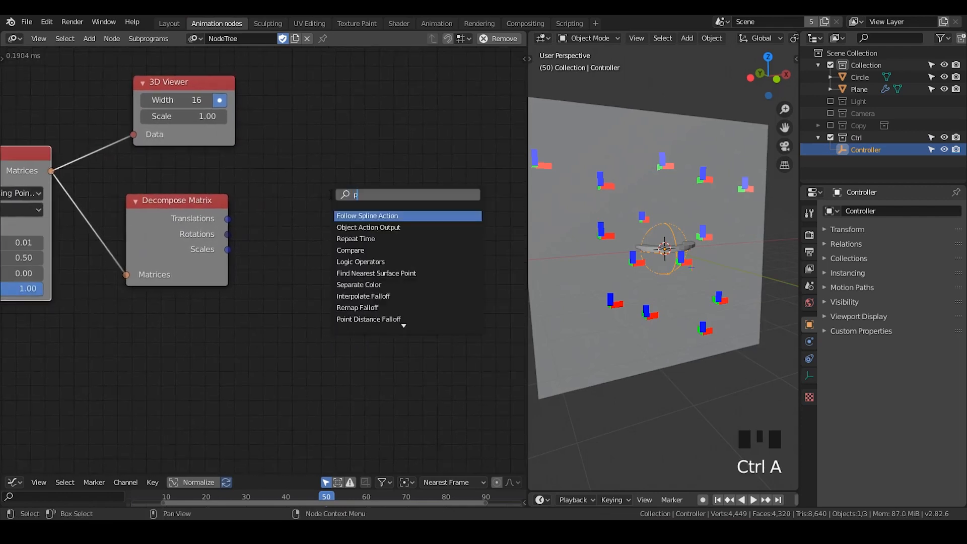
text(oint dis)
key(Return)
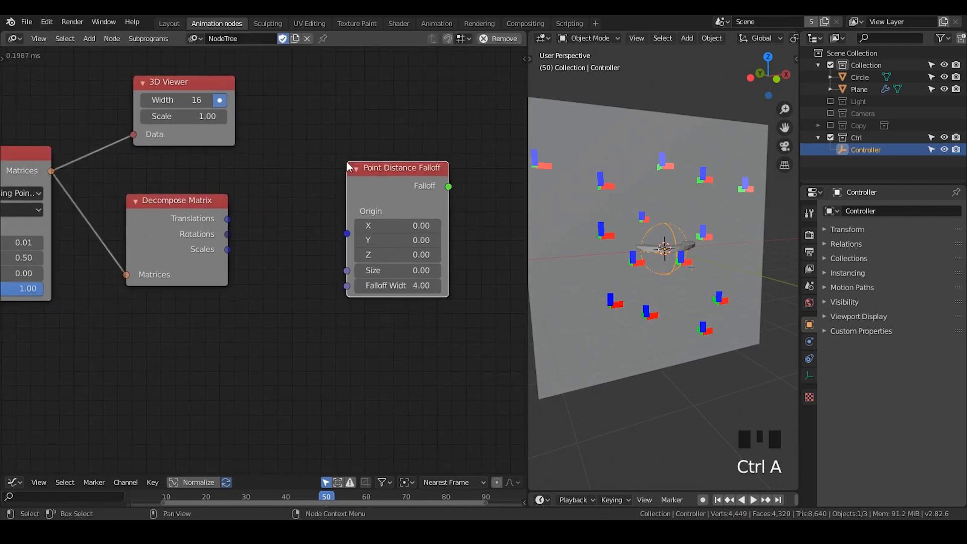
Try to link Decompose Matrix's Translations output directly to the Point Distance Falloff's Origin, and delete the inserted Get List Element node
drag(380, 174, 398, 152)
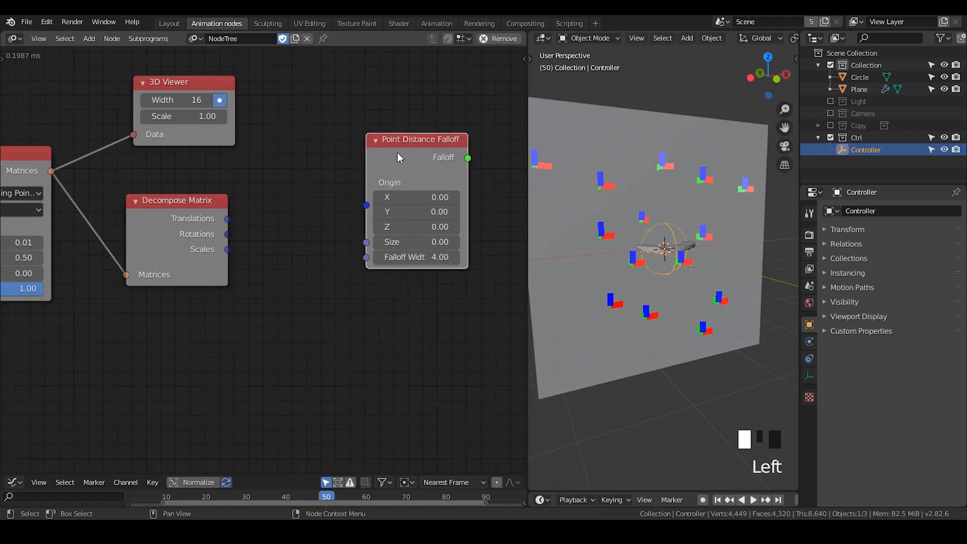
drag(228, 218, 366, 212)
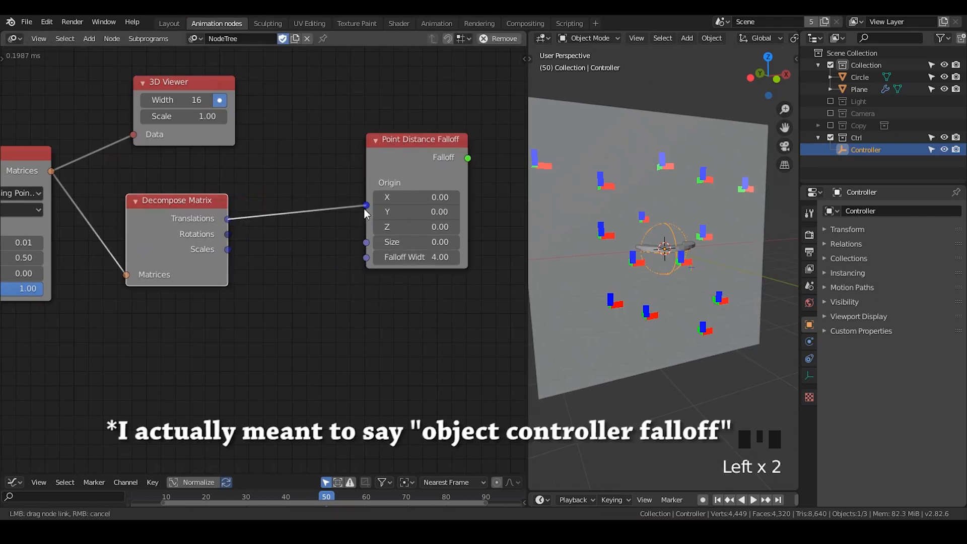
drag(220, 227, 226, 220)
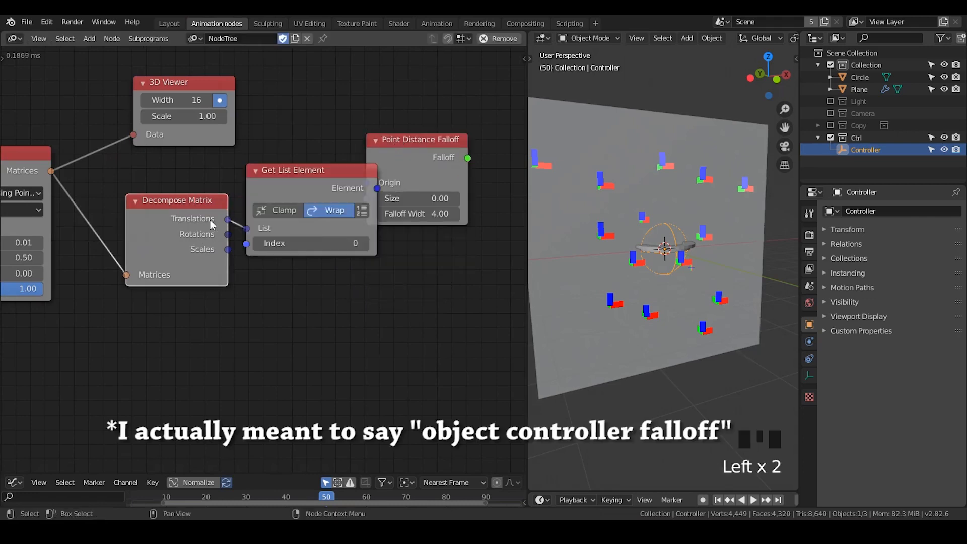
click(311, 187)
click(308, 186)
key(x)
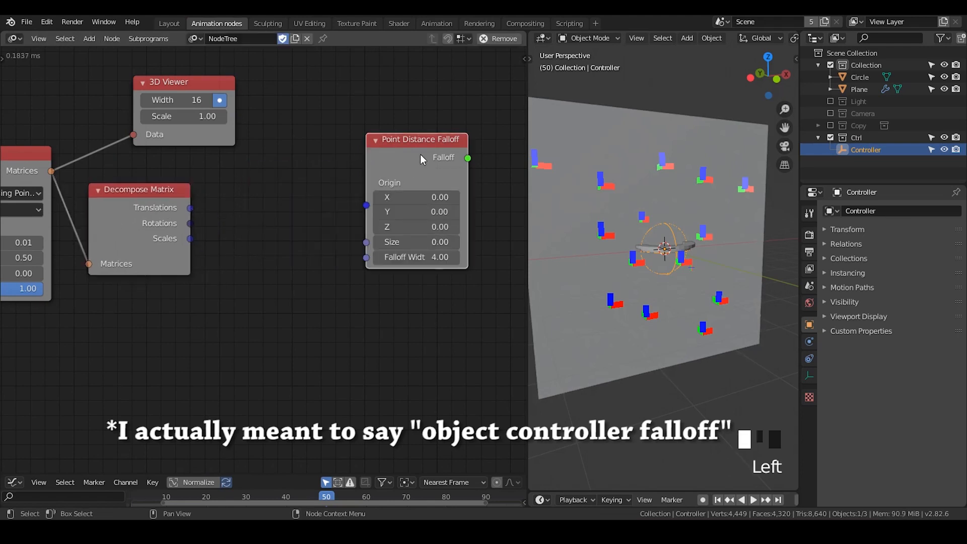
Create a loop subprogram iterating through Decompose Matrix's Translations and place its Loop Input node below
drag(422, 159, 410, 161)
drag(186, 202, 225, 222)
click(172, 199)
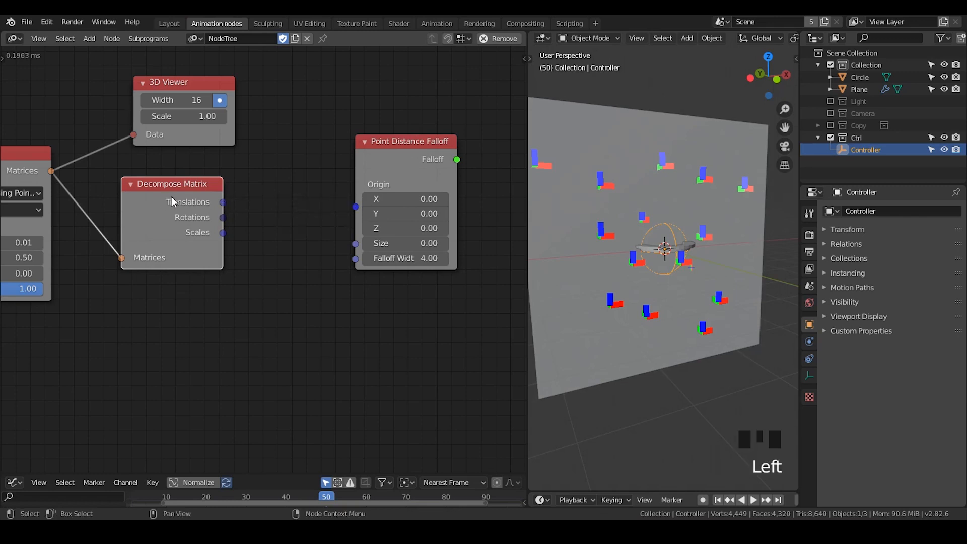
key(w)
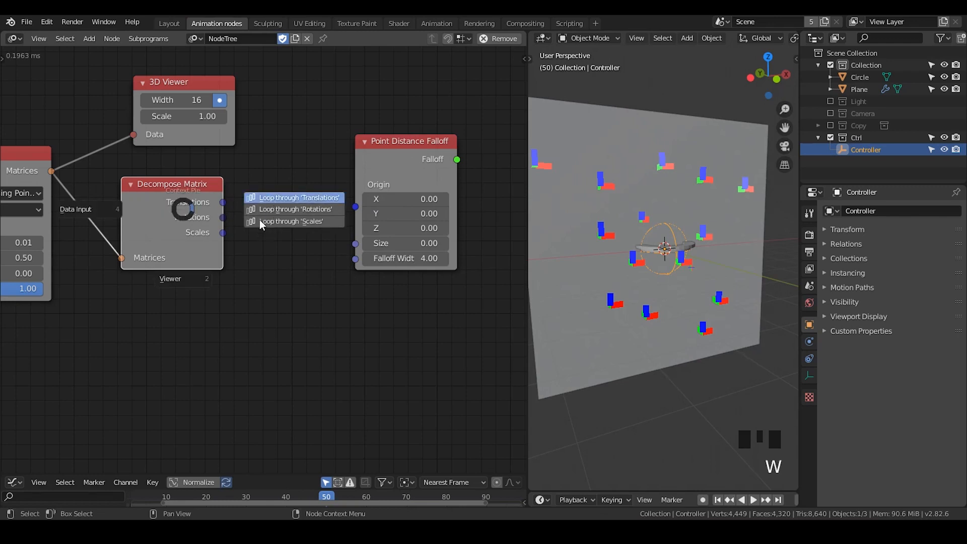
click(273, 200)
click(124, 330)
middle_drag(197, 309, 227, 248)
Arrange the loop nodes so that the Point Distance Falloff node sits beside Loop Input, below the Invoke Subprogram node
drag(366, 132, 347, 102)
middle_drag(404, 159, 334, 201)
drag(413, 215, 438, 385)
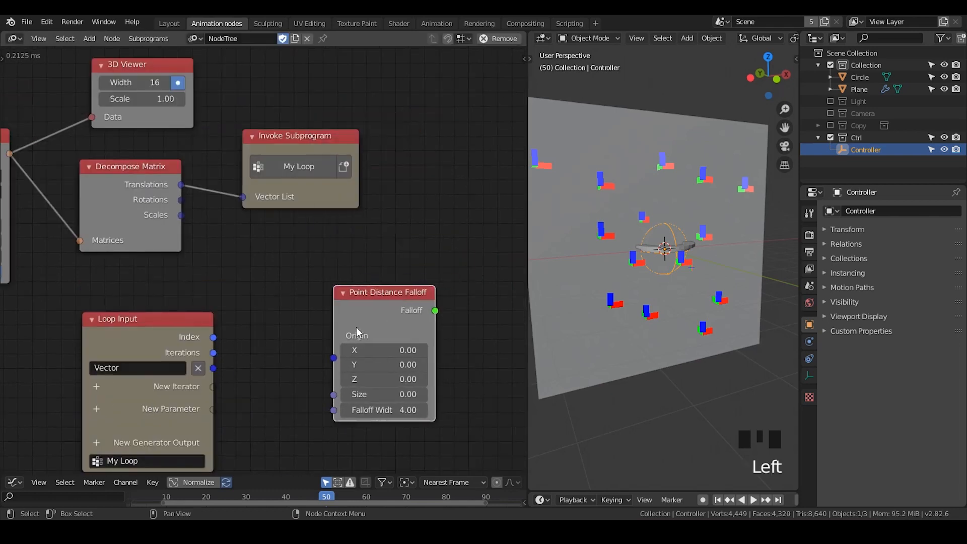
middle_drag(355, 324, 407, 213)
drag(223, 208, 200, 213)
drag(394, 200, 359, 216)
middle_drag(217, 113, 217, 174)
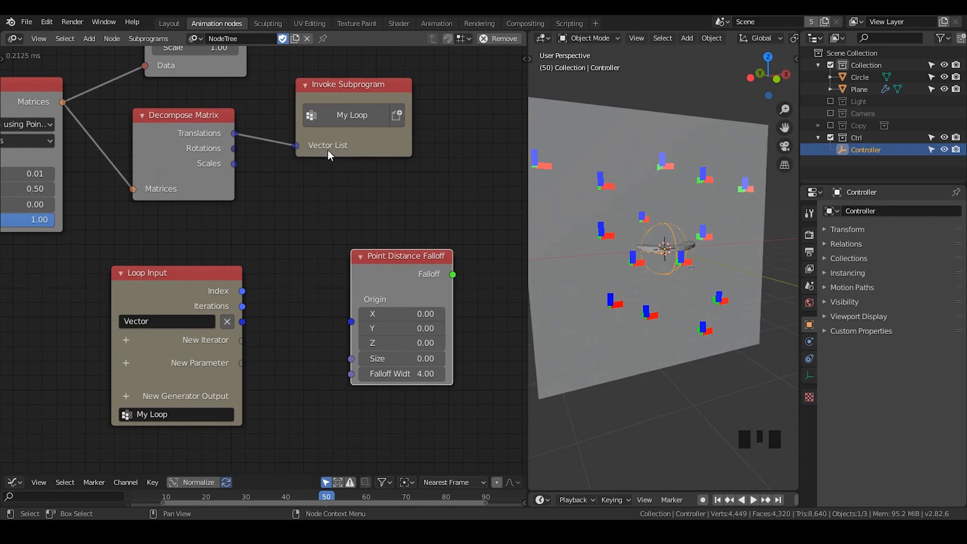
Link Loop Input's Vector to the Point Distance Falloff's Origin and align the falloff node with the loop node
drag(243, 322, 351, 314)
drag(393, 266, 383, 294)
middle_drag(335, 340, 334, 308)
drag(386, 284, 384, 276)
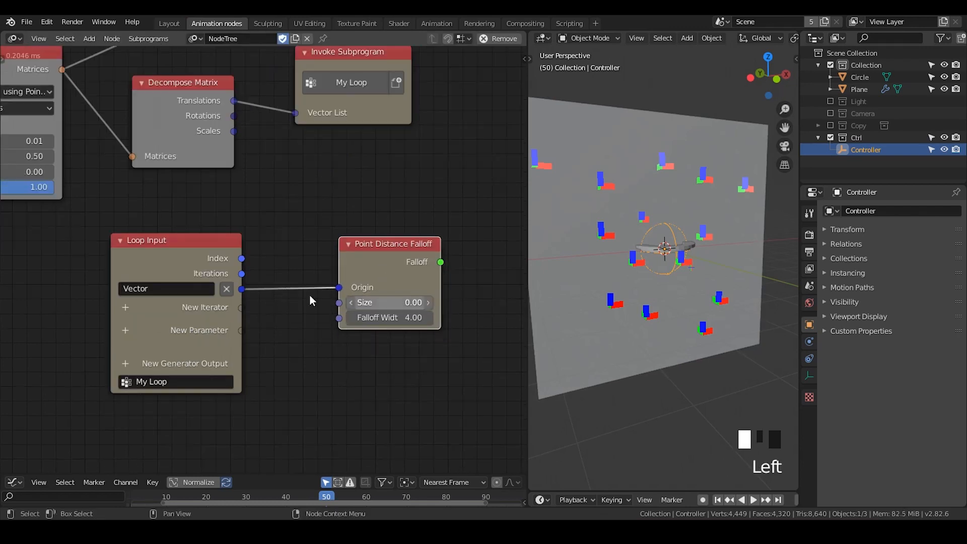
Add a second Vector List iterator to the loop and feed it with Decompose Matrix's Scales on the Invoke Subprogram node
click(125, 311)
text(vector)
key(Down)
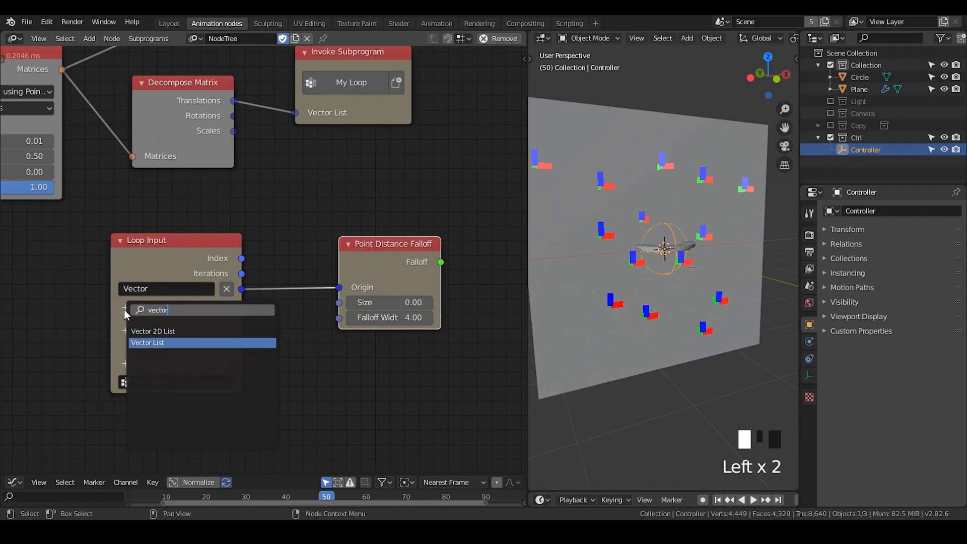
key(Return)
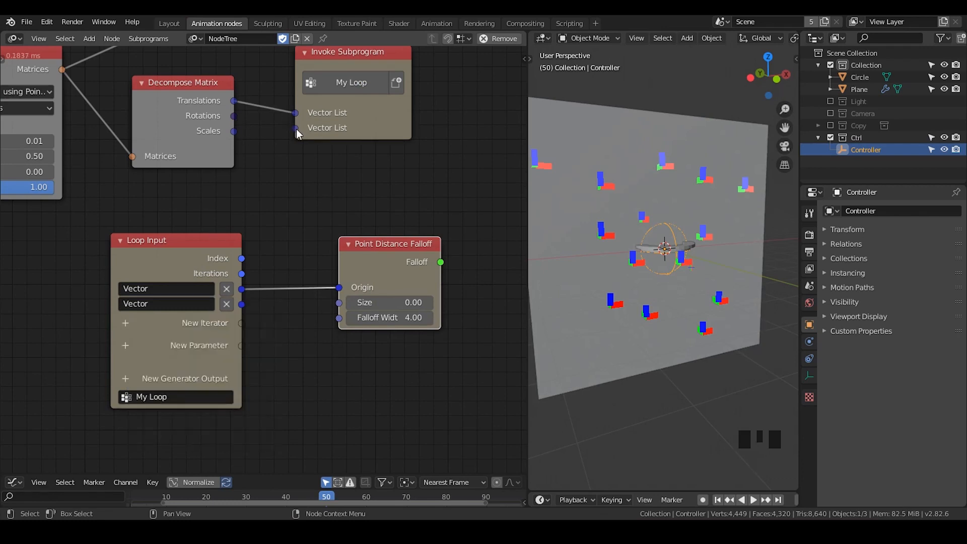
drag(233, 131, 297, 128)
Link the second Vector iterator to the falloff's Size through a Separate Vector node's X output, and space the nodes apart
drag(377, 264, 416, 263)
middle_drag(322, 217, 199, 310)
drag(173, 277, 308, 275)
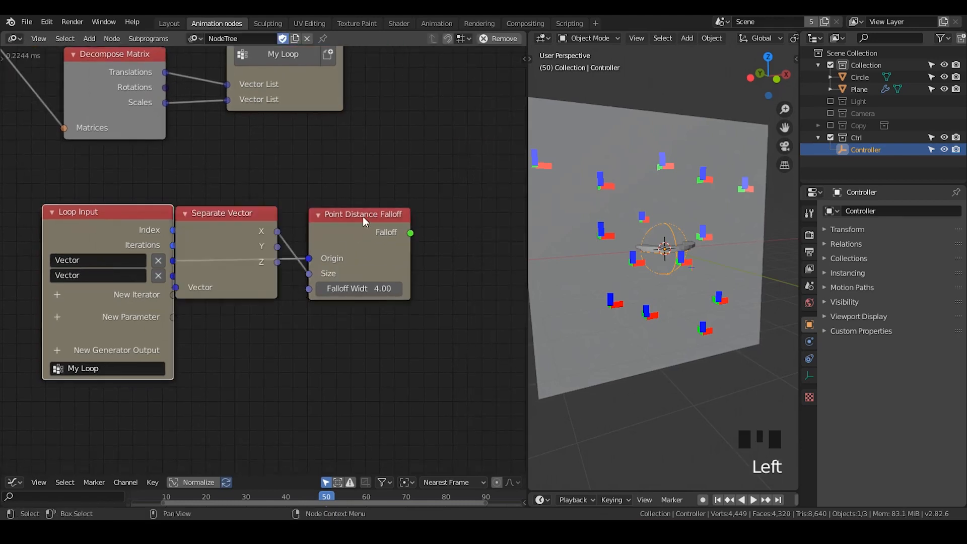
drag(361, 216, 429, 209)
drag(244, 214, 285, 263)
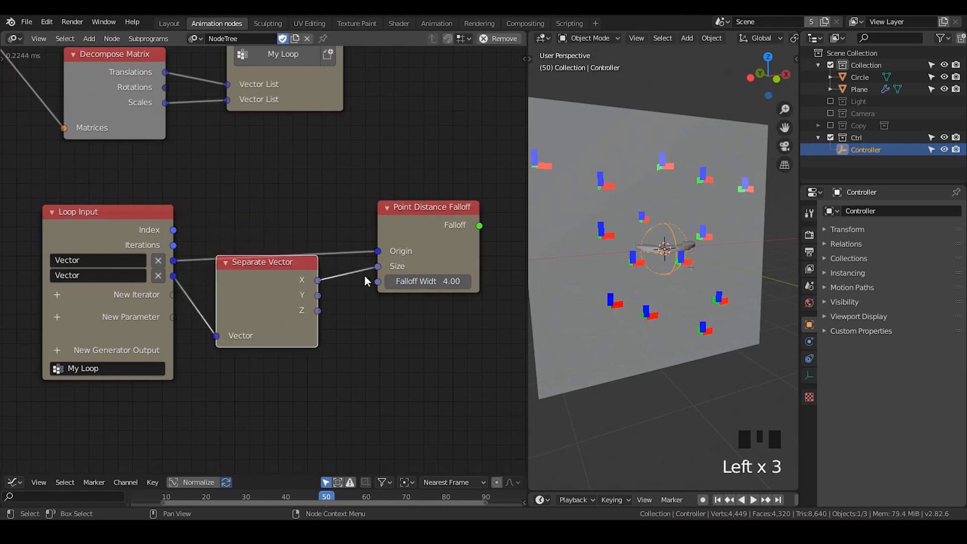
Set the Point Distance Falloff's Falloff Width to 0, collapse the Separate Vector node and tidy their placement
click(426, 282)
text(0)
key(Return)
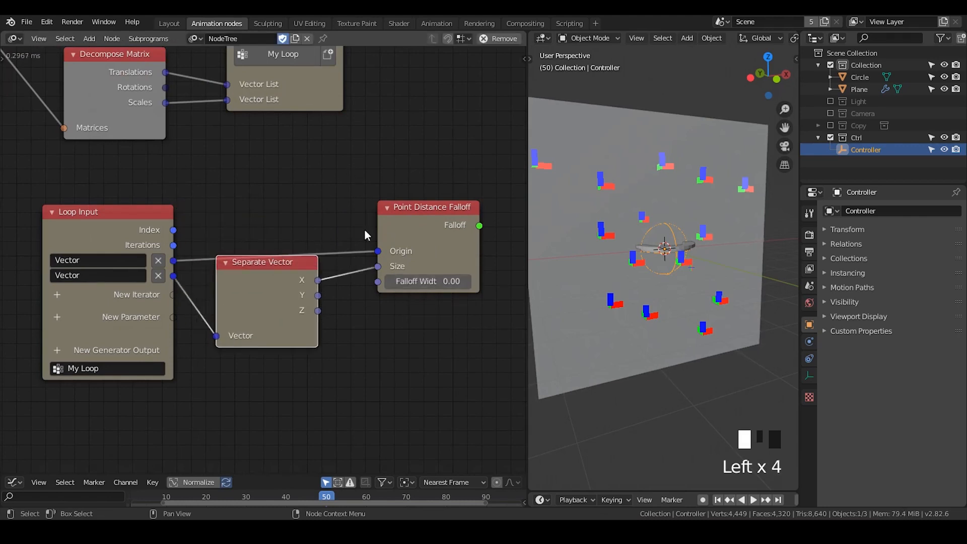
click(226, 264)
drag(234, 265, 234, 280)
drag(468, 219, 418, 223)
Add a Falloff List generator output to the loop and link the Point Distance Falloff's Falloff output to it
scroll(410, 307, down, 2)
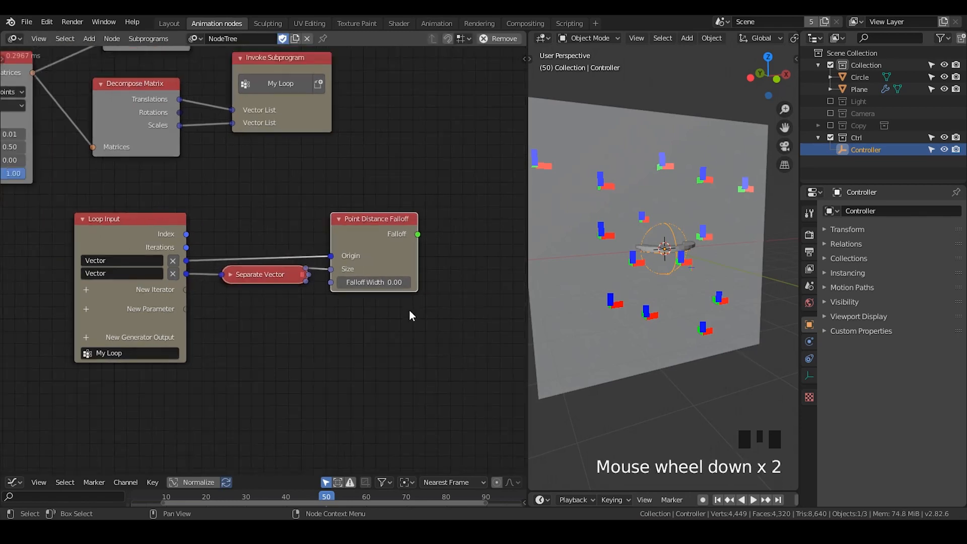
middle_drag(407, 306, 386, 280)
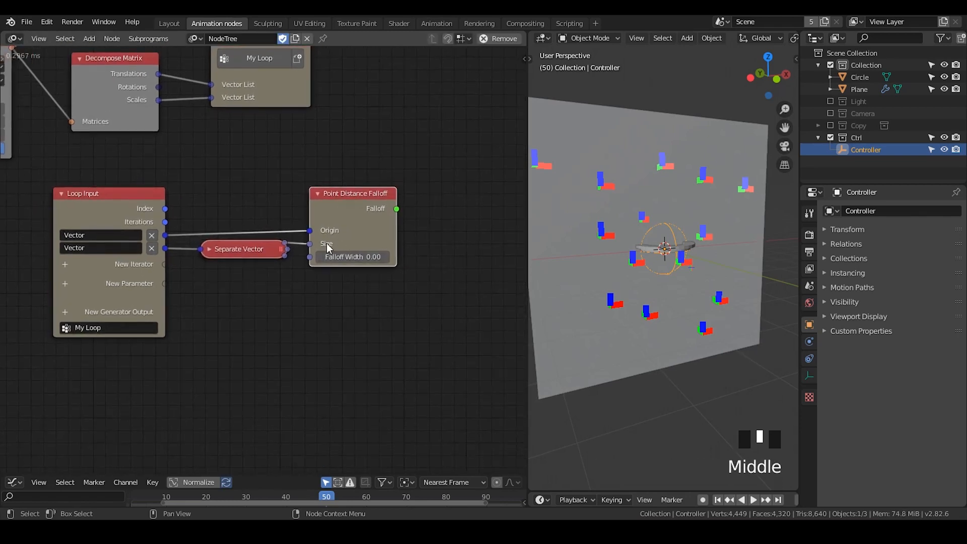
click(66, 311)
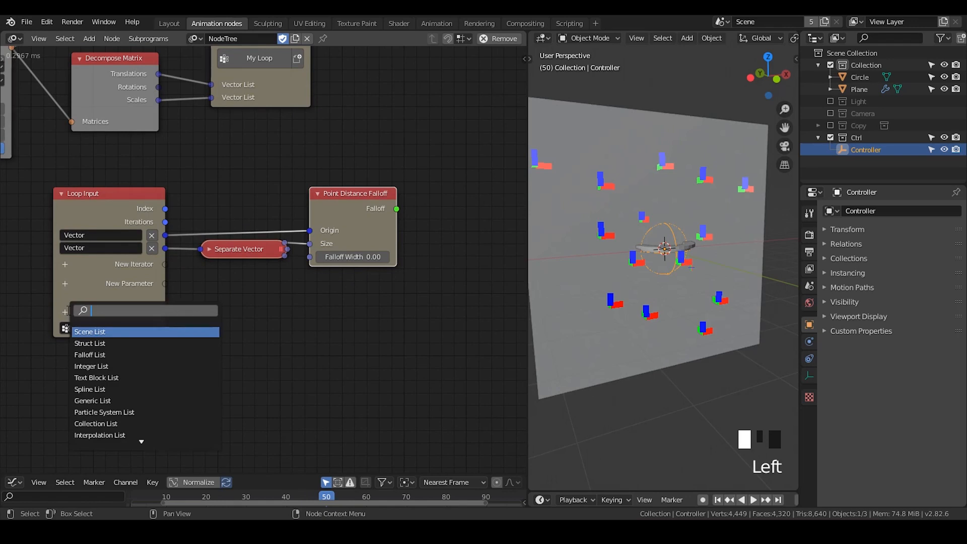
text(vec)
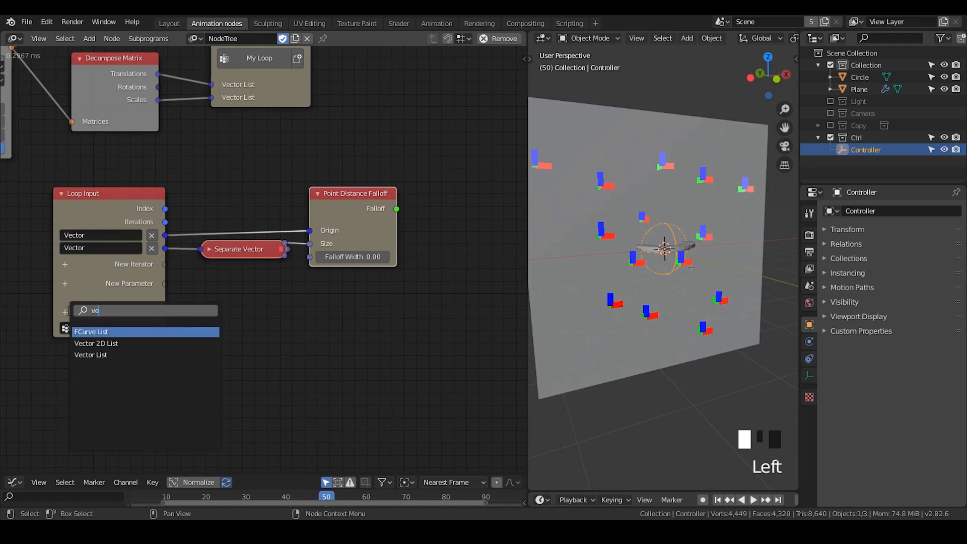
key(BackSpace)
key(BackSpace)
key(BackSpace)
text(fallo)
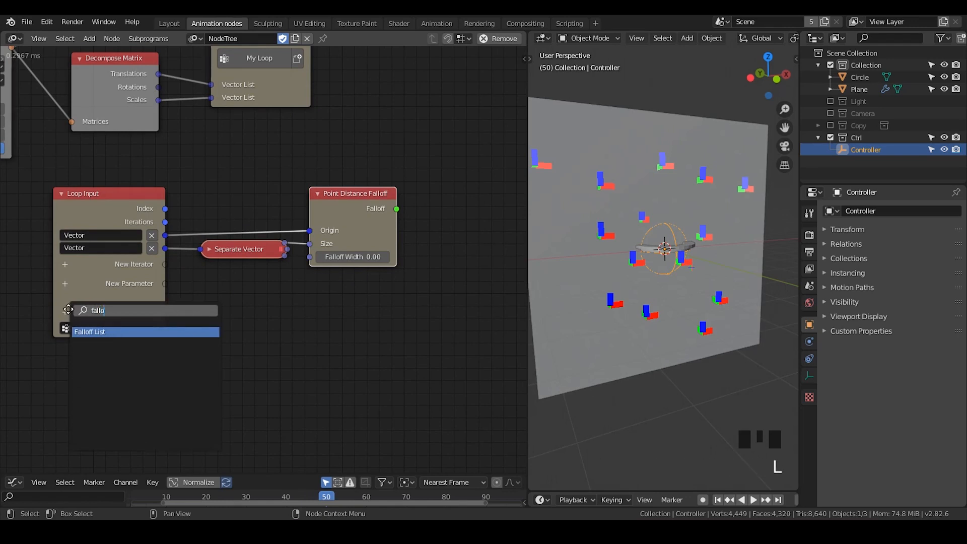
key(Return)
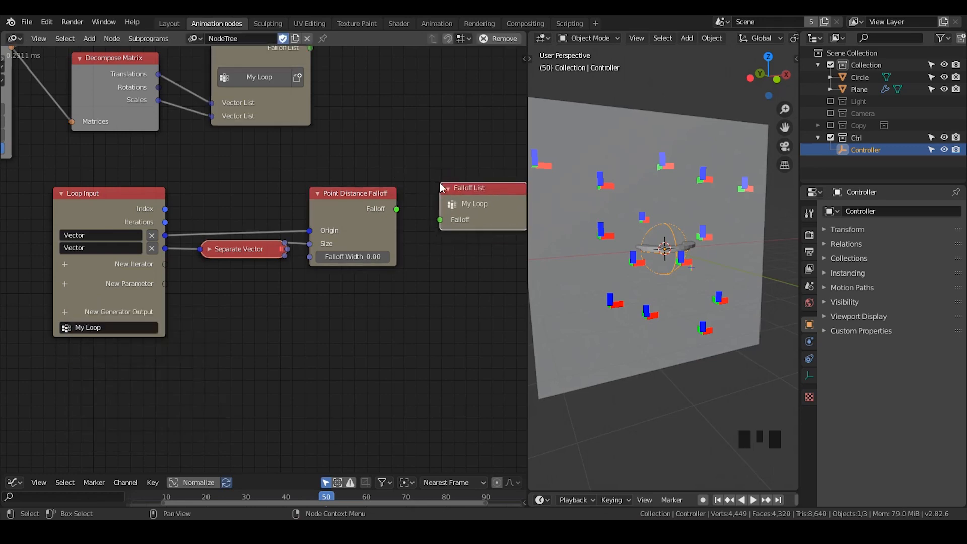
drag(397, 208, 458, 198)
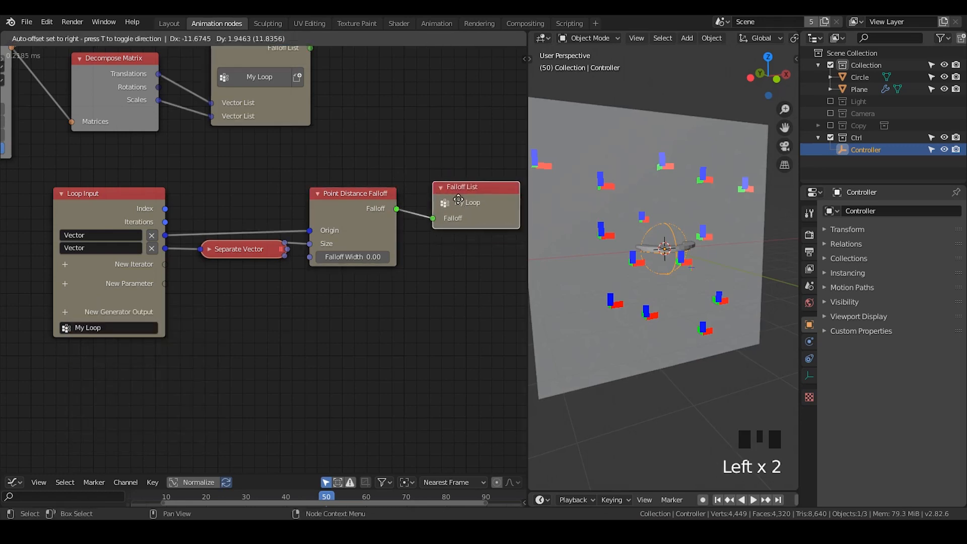
Add a Mesh Object Input node and place it above the Invoke Subprogram node
middle_drag(298, 95, 301, 173)
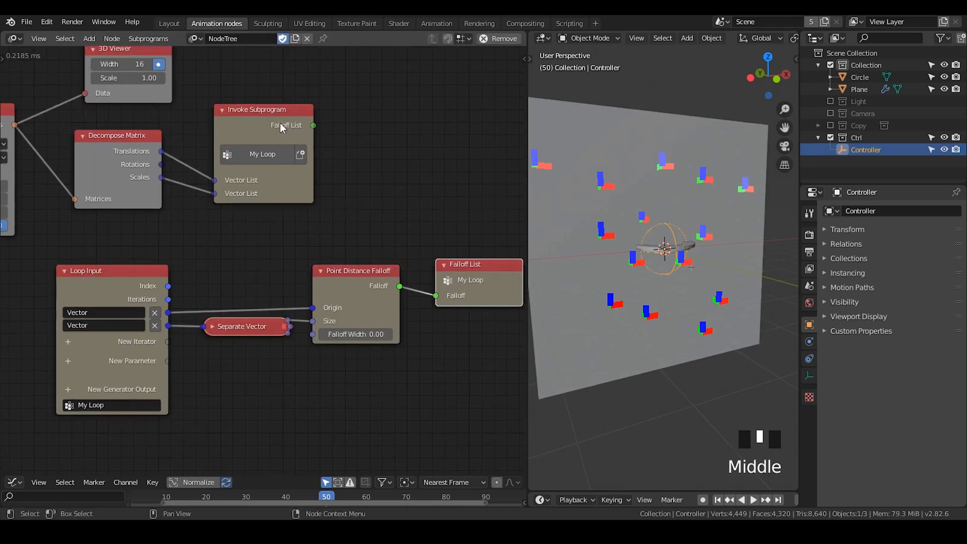
drag(280, 122, 267, 117)
key(ctrl+a)
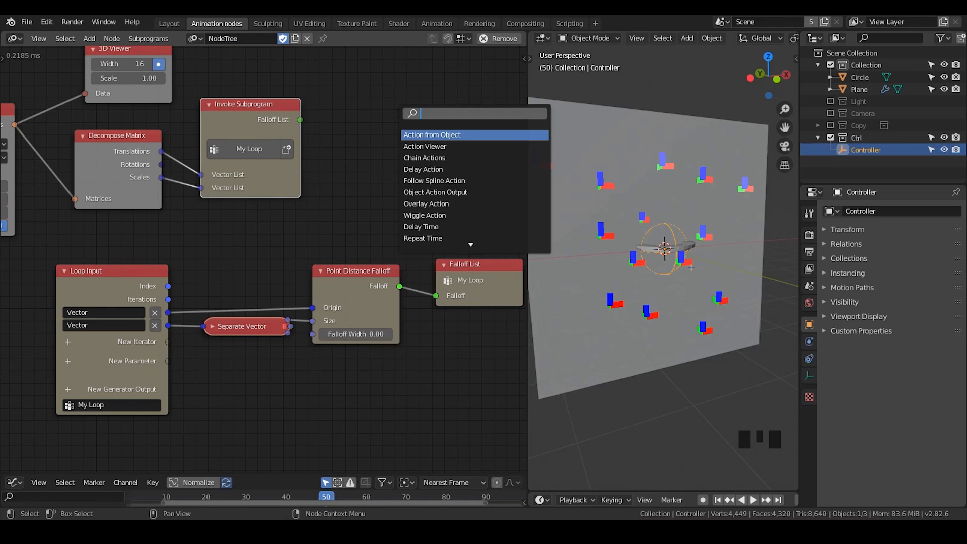
text(object mesh)
key(Return)
click(348, 88)
middle_drag(356, 99, 374, 169)
key(g)
click(241, 73)
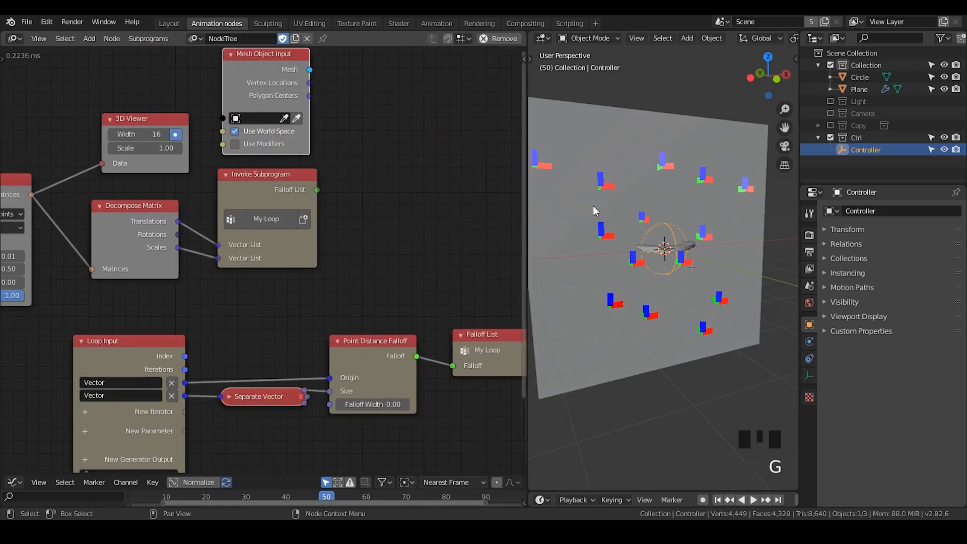
Assign the Plane as the Mesh Object Input's source object and enable Use Modifiers
click(617, 153)
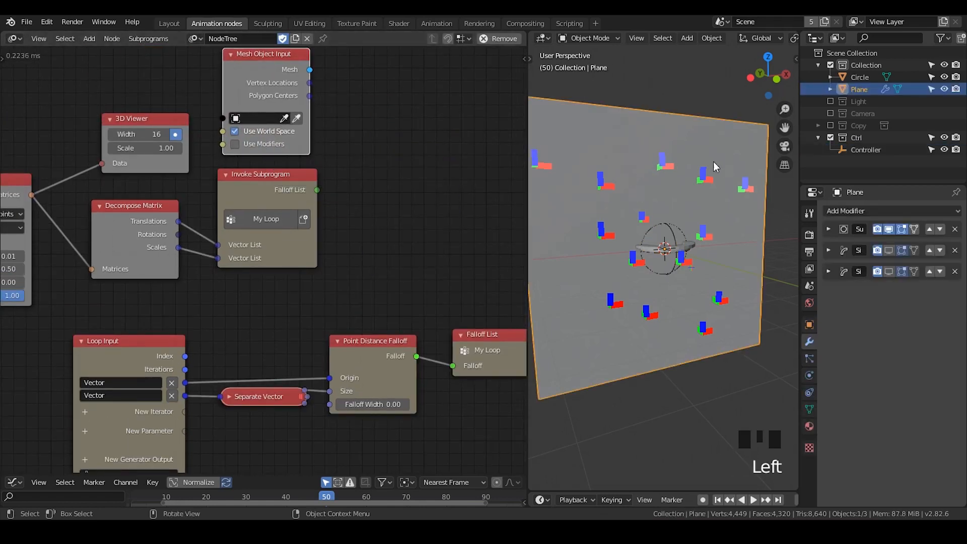
click(297, 118)
drag(274, 88, 286, 83)
click(248, 140)
Expand the Plane's subdivision modifier and remove the two modifiers beneath it
click(829, 229)
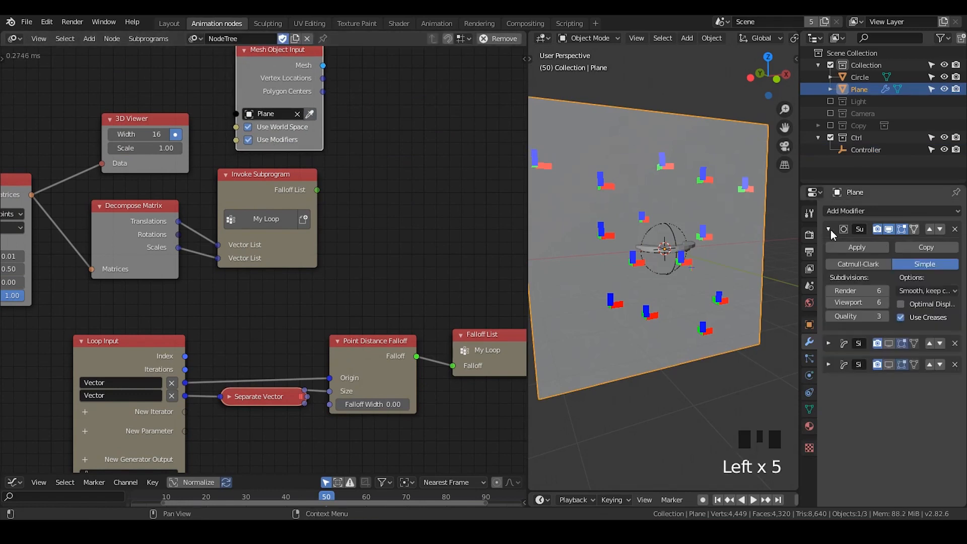
click(955, 344)
click(956, 345)
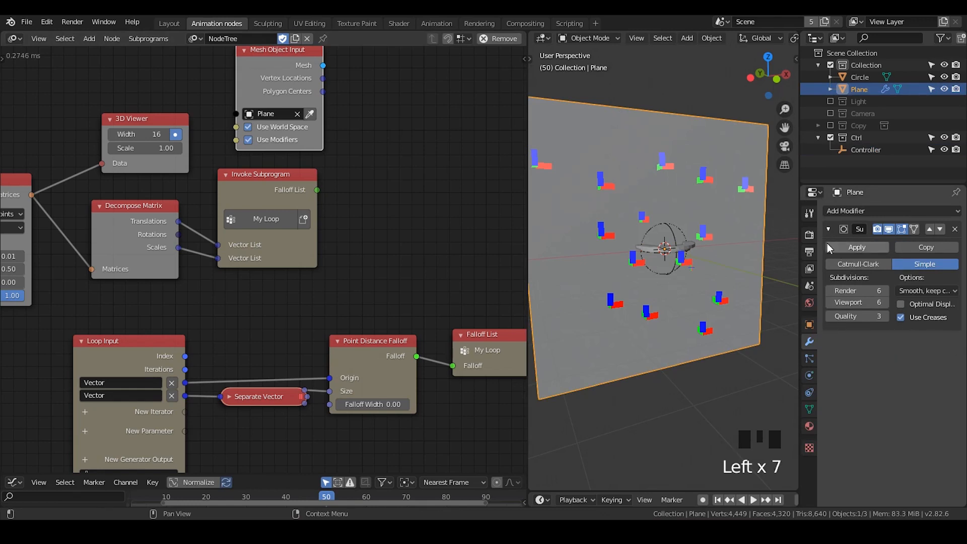
middle_drag(401, 195, 405, 206)
click(861, 210)
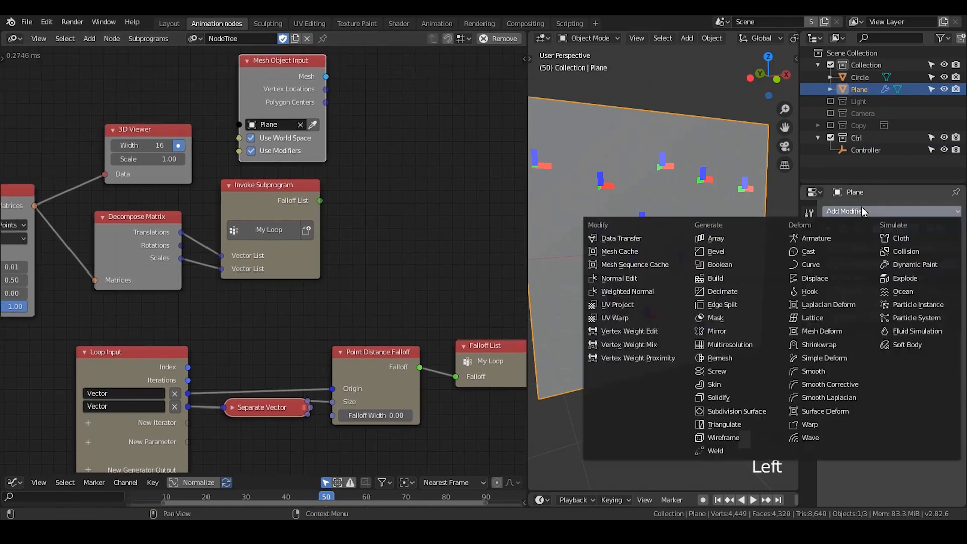
click(737, 411)
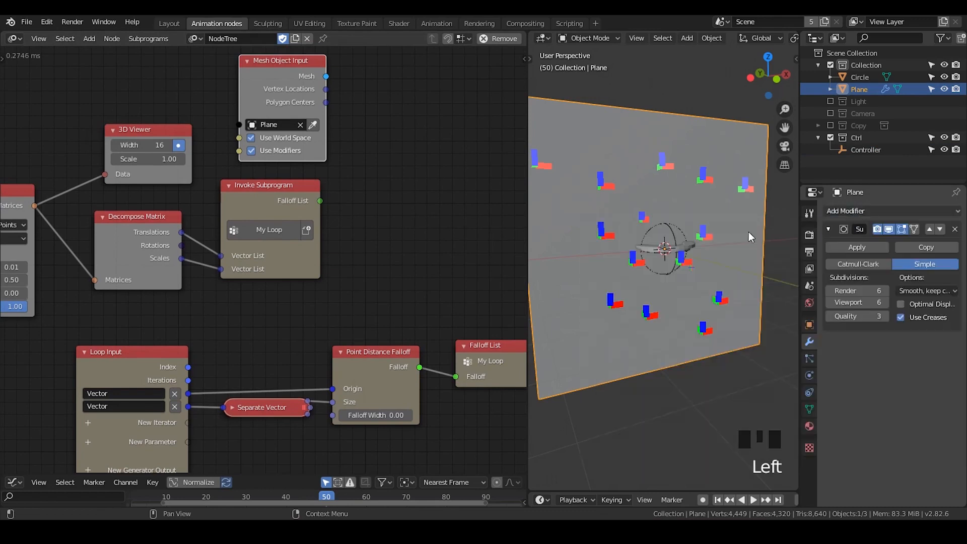
Add an Offset Vertices node and link the Mesh Object Input's Mesh output to its Mesh input
middle_drag(439, 189, 335, 185)
key(ctrl+a)
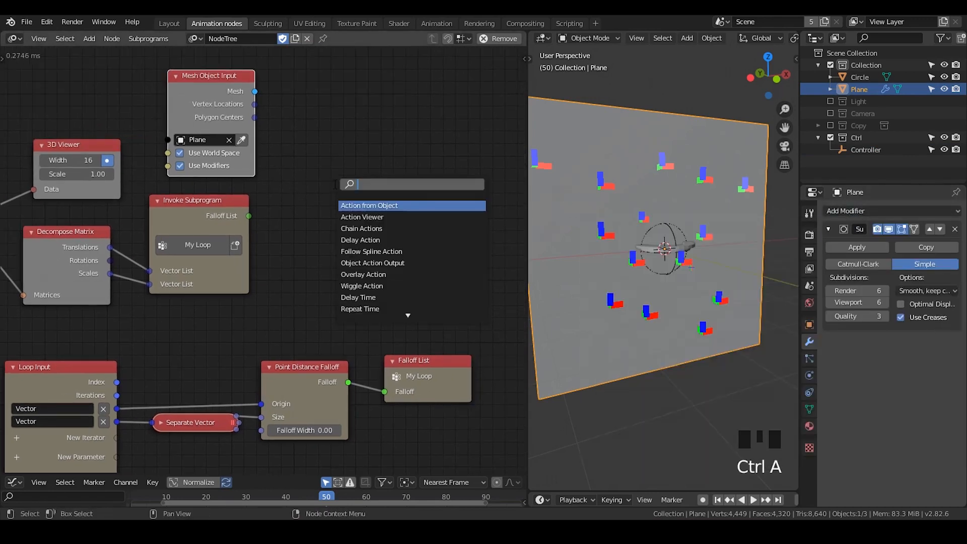
text(offset verte)
key(BackSpace)
key(Return)
click(362, 126)
drag(255, 93, 356, 174)
Try to link the Falloff List output directly to Offset Vertices' Falloff, and delete the inserted Get List Element node
drag(248, 216, 356, 188)
drag(378, 152, 455, 137)
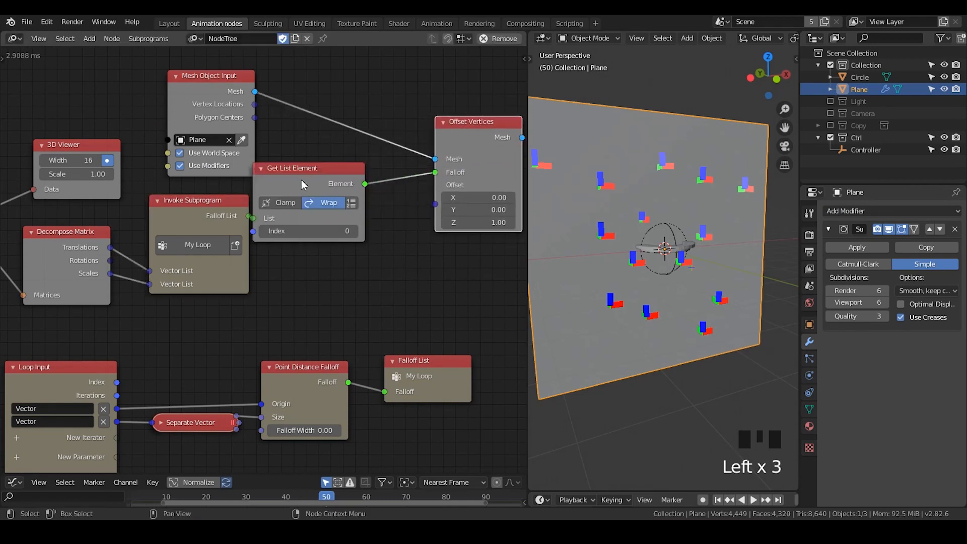
drag(309, 180, 348, 185)
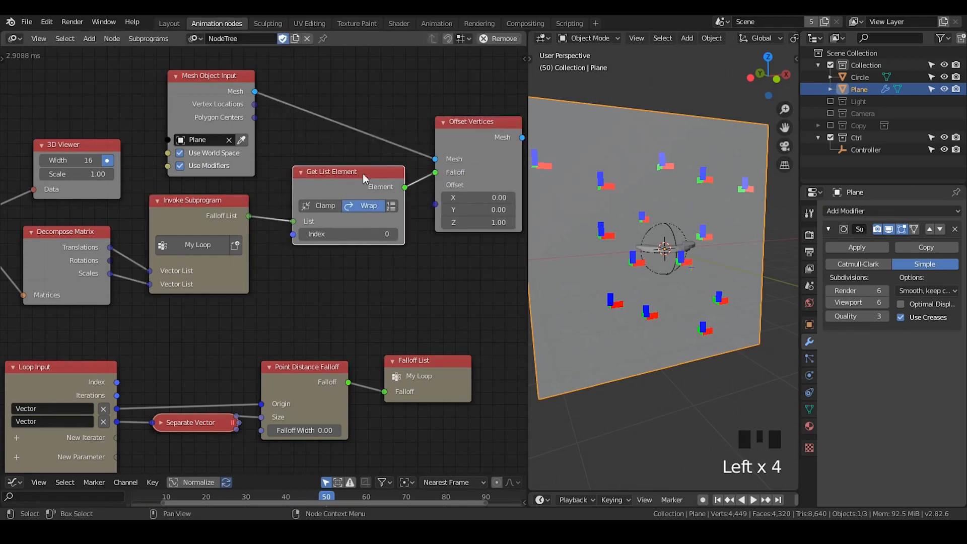
middle_drag(233, 211, 208, 206)
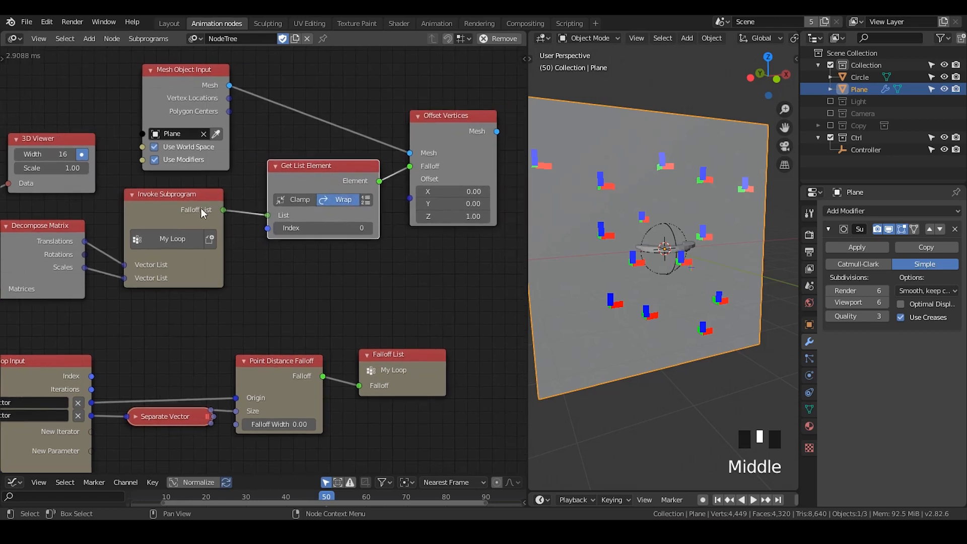
key(x)
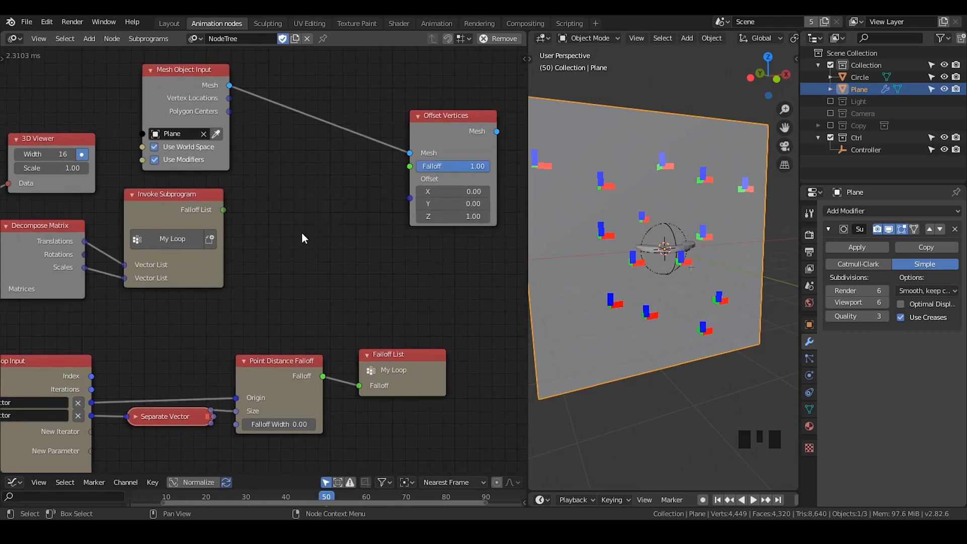
Add a Mix Falloffs node in list mode set to Max, and link it between the Falloff List output and Offset Vertices' Falloff
key(w)
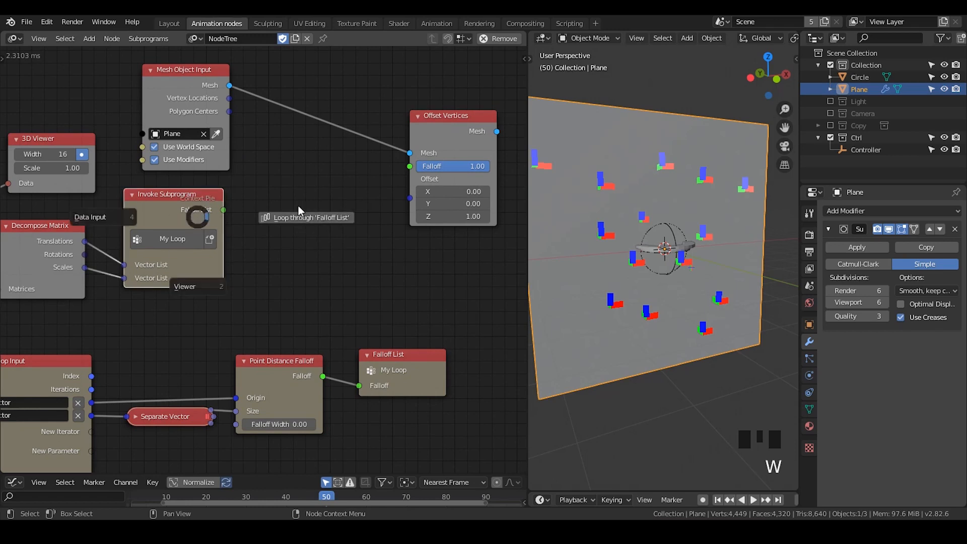
key(ctrl+a)
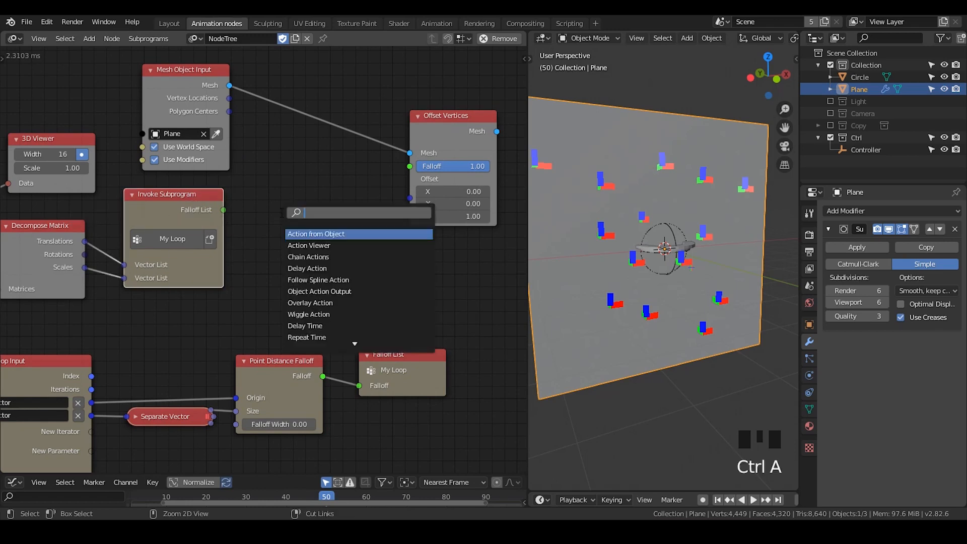
text(mix)
key(Return)
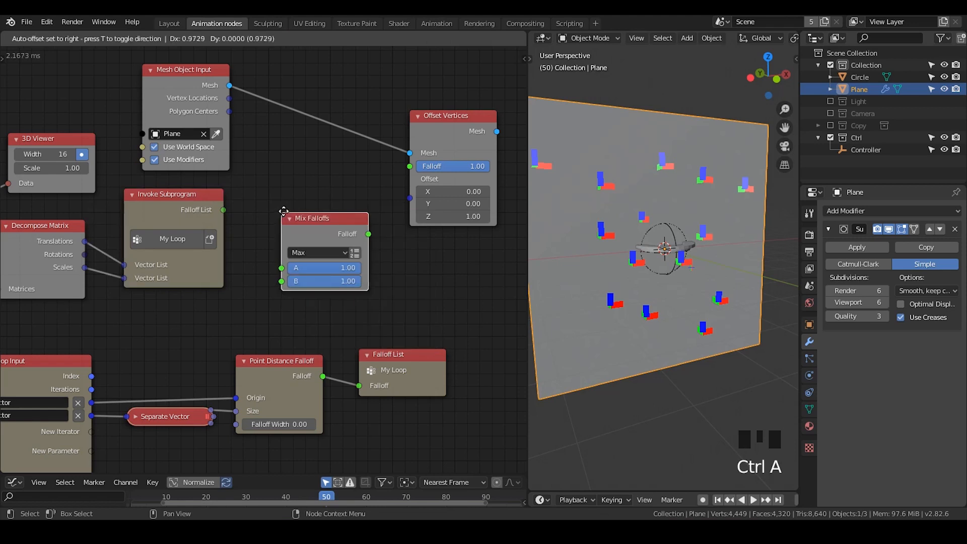
click(322, 190)
drag(322, 188, 334, 179)
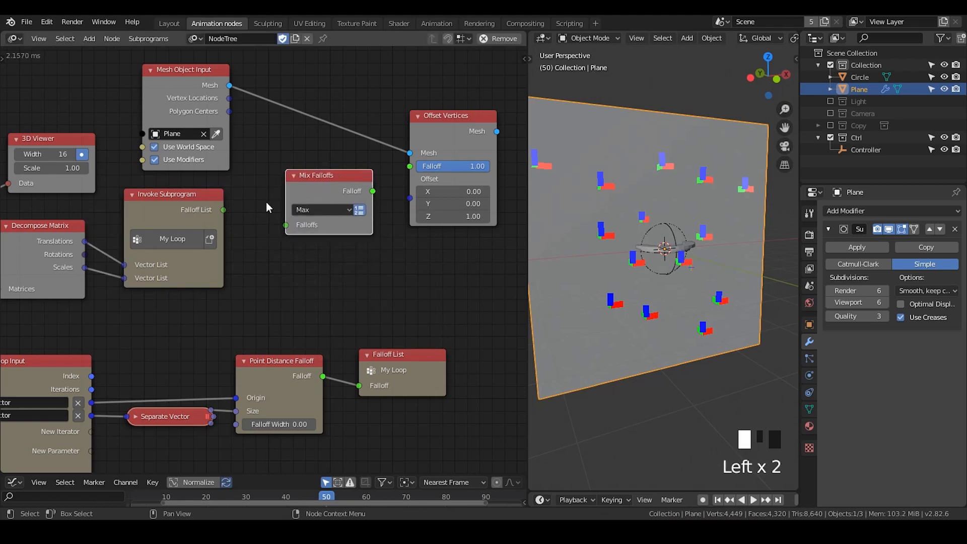
drag(222, 210, 284, 201)
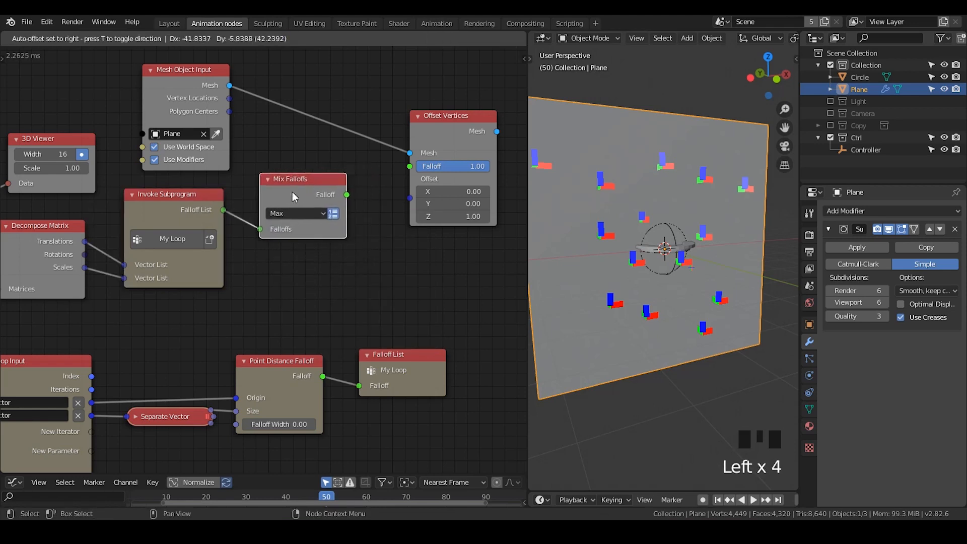
drag(347, 194, 412, 155)
Set the Offset Vertices node's Z offset to 0
middle_drag(411, 155, 332, 156)
scroll(373, 162, down, 5)
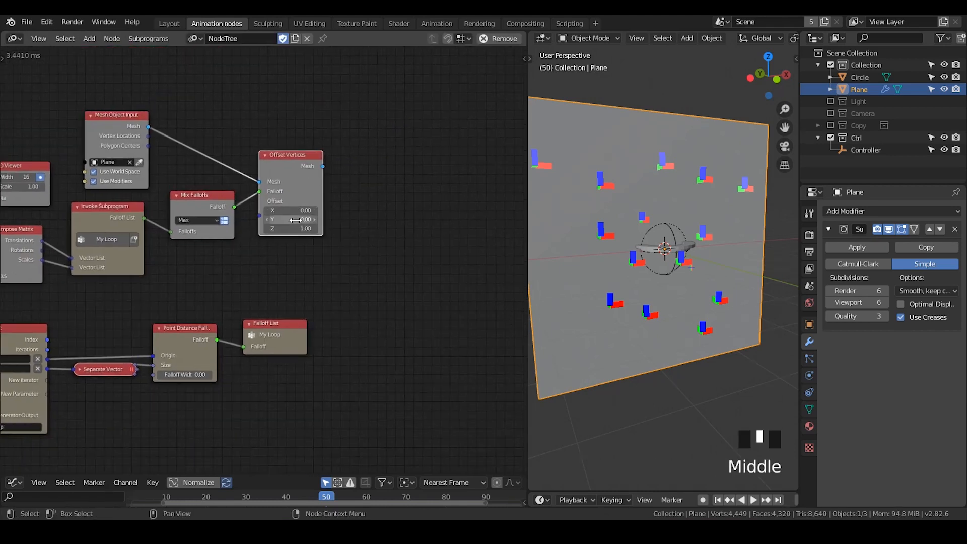
drag(297, 228, 246, 228)
Add a Mesh Object Output node and link Offset Vertices' Mesh output to its Mesh input
scroll(354, 206, up, 2)
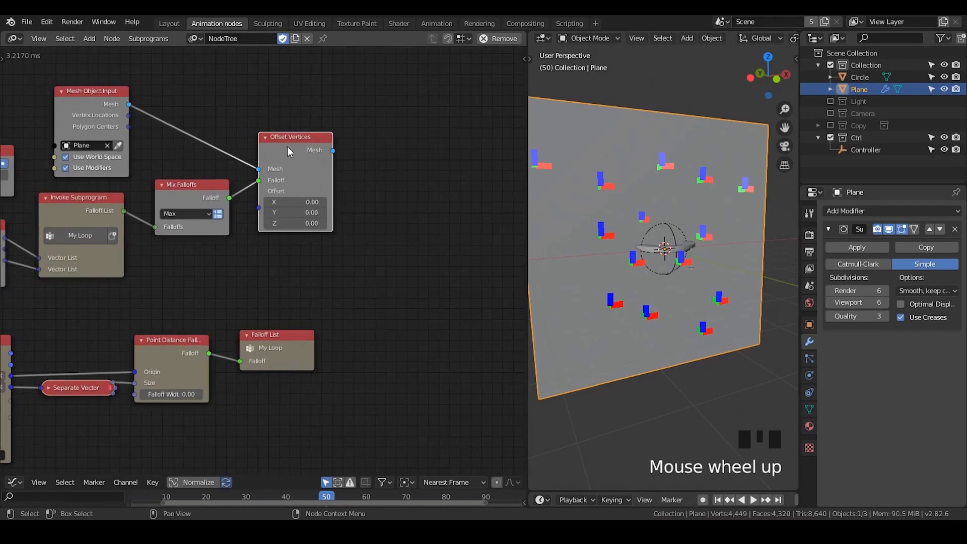
key(ctrl+a)
text(me)
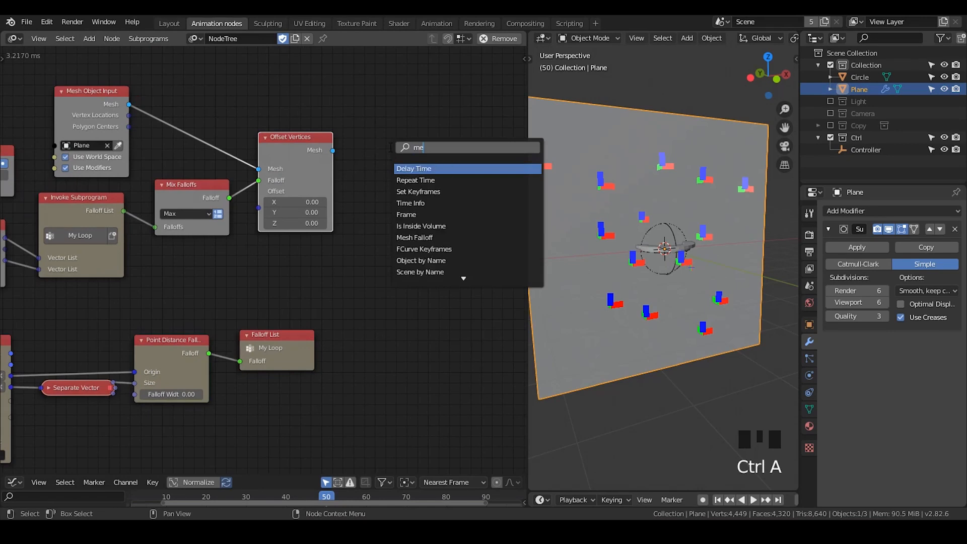
text(sh object)
key(Down)
key(Return)
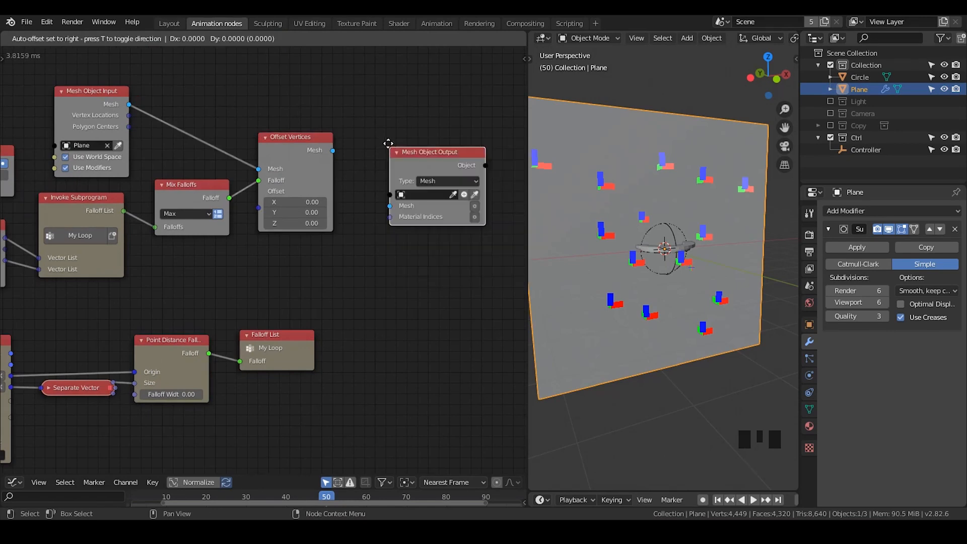
click(382, 119)
drag(332, 150, 413, 175)
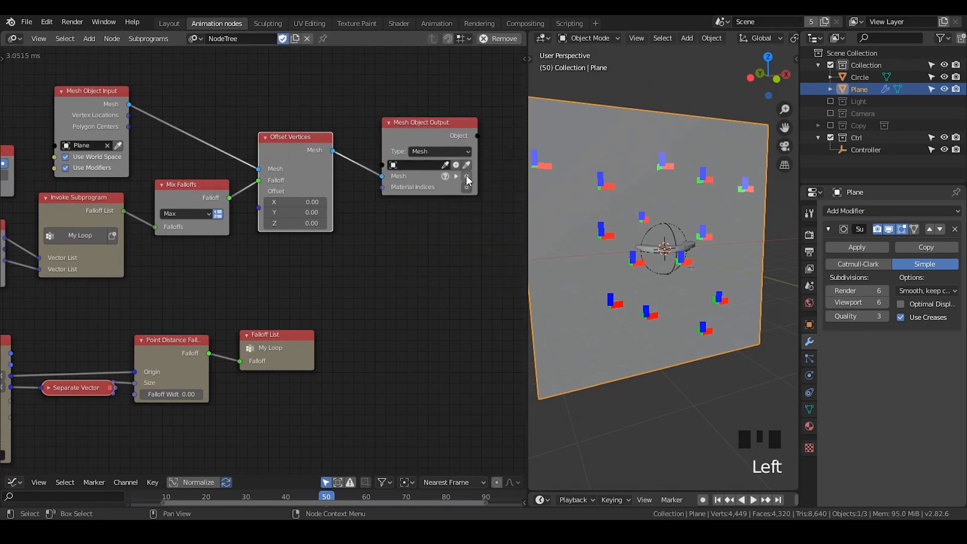
Make Mesh Object Output write its mesh to a newly created target object, and rename that object Target Plane
click(467, 176)
click(456, 164)
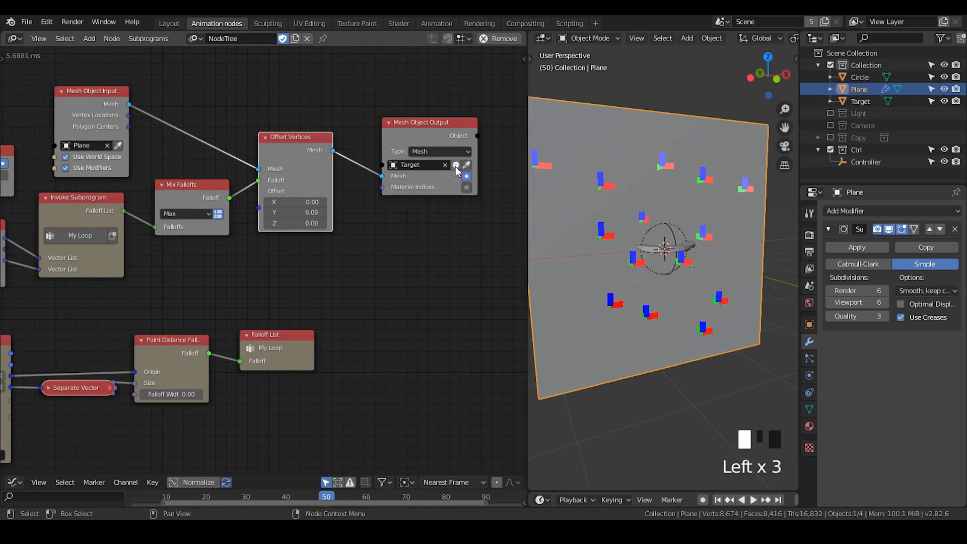
click(869, 101)
double_click(870, 101)
text(e)
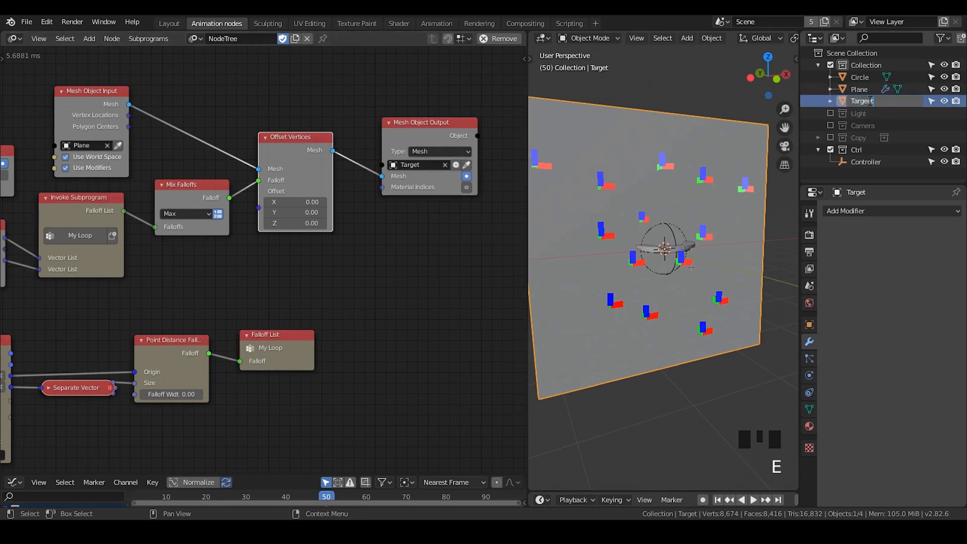
key(BackSpace)
key(BackSpace)
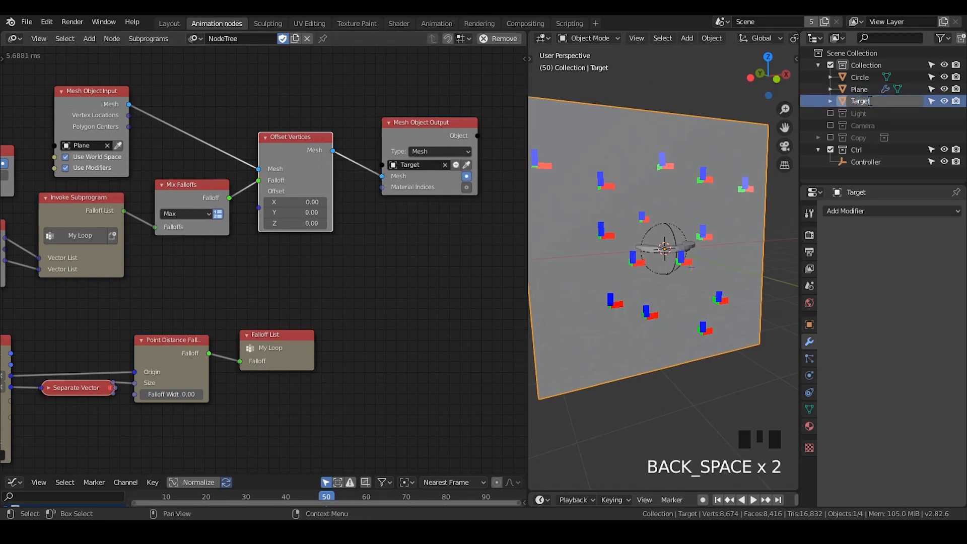
text(t Plane)
key(Return)
Set the Offset Vertices node's Y offset to 0.63 and hide the original Plane in the viewport
middle_drag(669, 248, 703, 235)
drag(295, 212, 308, 212)
middle_drag(681, 236, 712, 278)
click(944, 89)
Examine the node chain from the packed matrices through the point distance falloff loop to Offset Vertices
scroll(700, 279, down, 2)
middle_drag(189, 225, 242, 230)
scroll(274, 236, up, 4)
drag(322, 377, 326, 375)
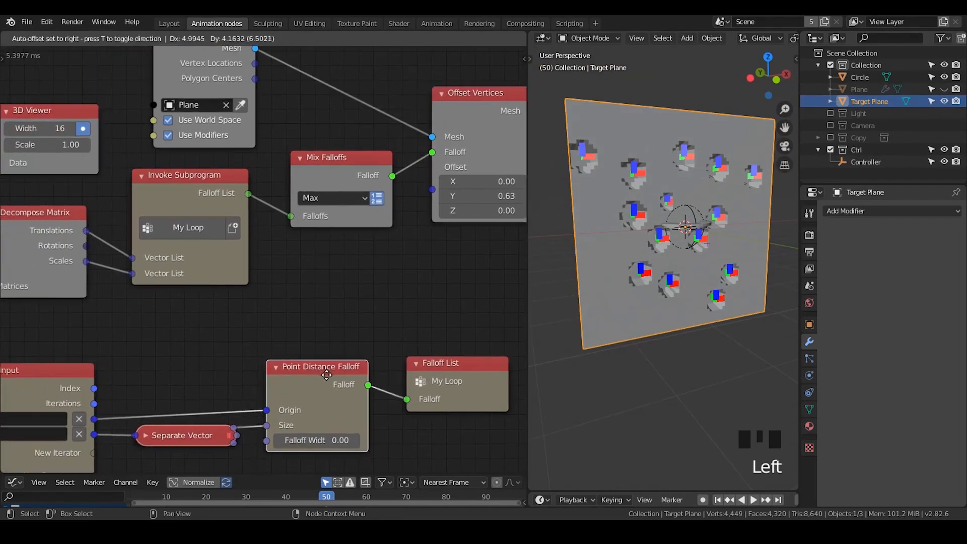
middle_drag(353, 300, 391, 262)
scroll(130, 223, down, 3)
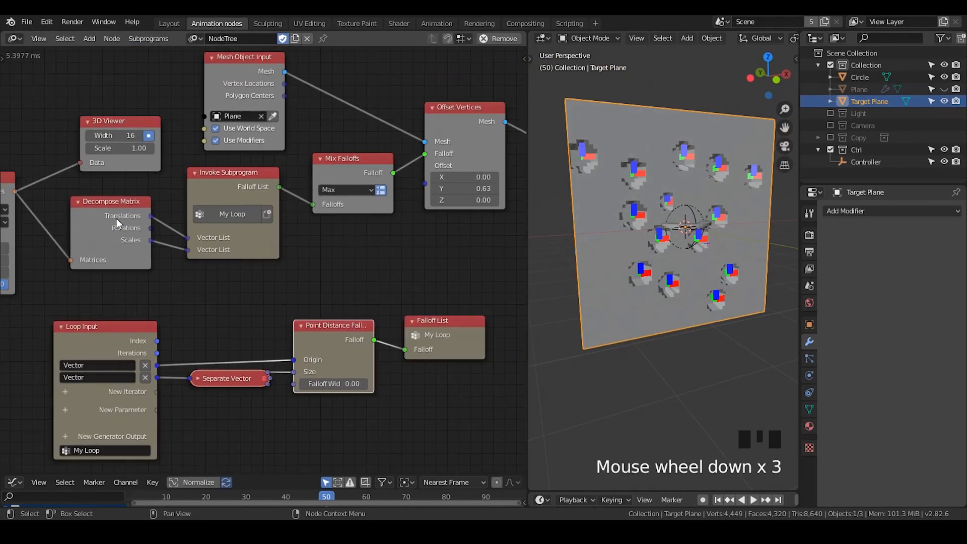
middle_drag(67, 217, 146, 204)
middle_drag(167, 189, 55, 116)
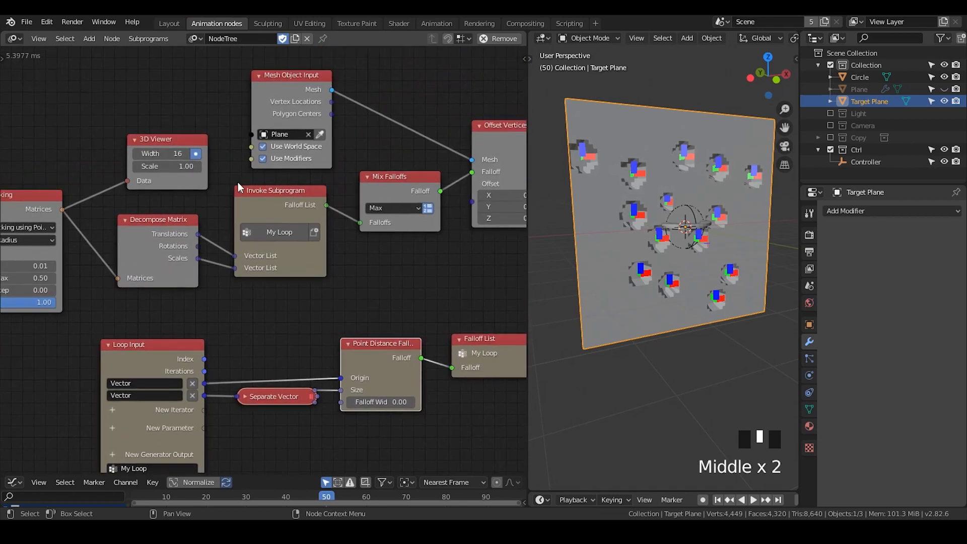
middle_drag(368, 278, 337, 252)
scroll(274, 255, down, 2)
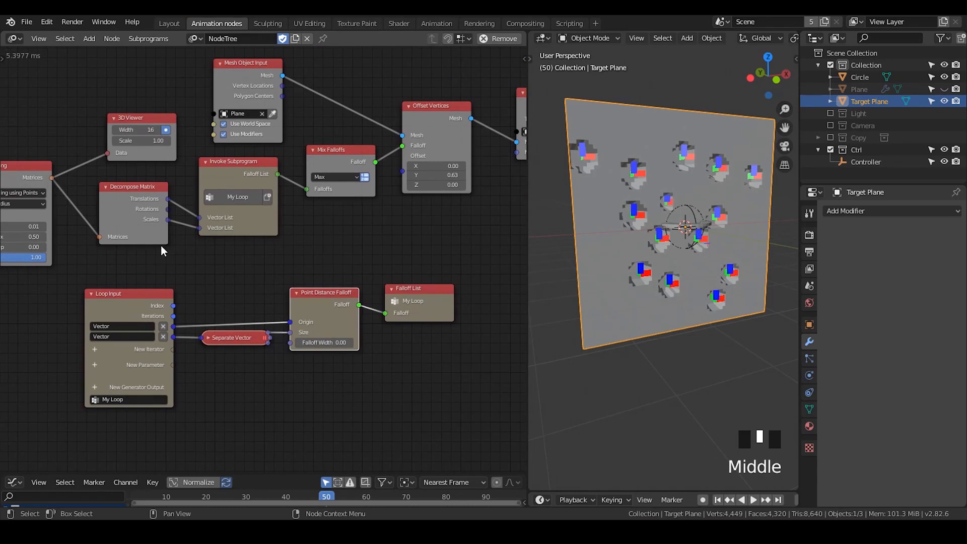
middle_drag(355, 255, 303, 288)
Move the Mesh Object Output node closer to Offset Vertices and inspect the Target Plane's displaced areas up close
drag(401, 138, 391, 135)
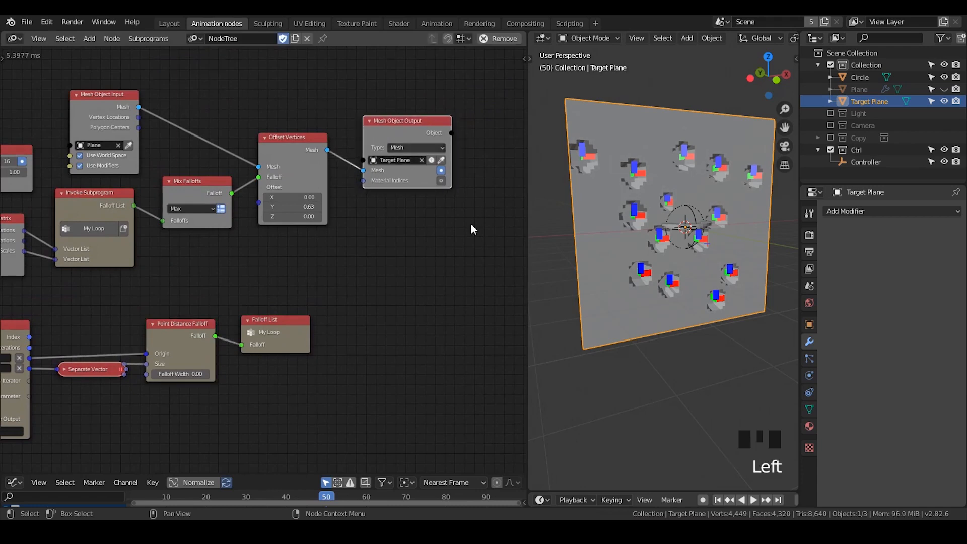
middle_drag(613, 258, 660, 231)
scroll(617, 267, up, 4)
scroll(638, 230, down, 1)
scroll(639, 228, down, 2)
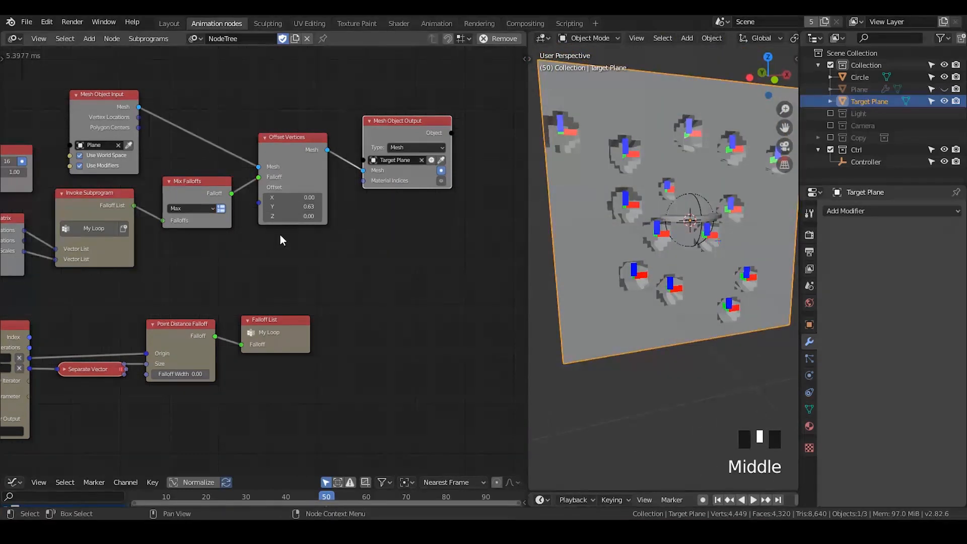
Try inserting an Interpolate Falloff node between Mix Falloffs and Offset Vertices, making room for it in the chain
scroll(281, 235, up, 1)
middle_drag(231, 249, 263, 248)
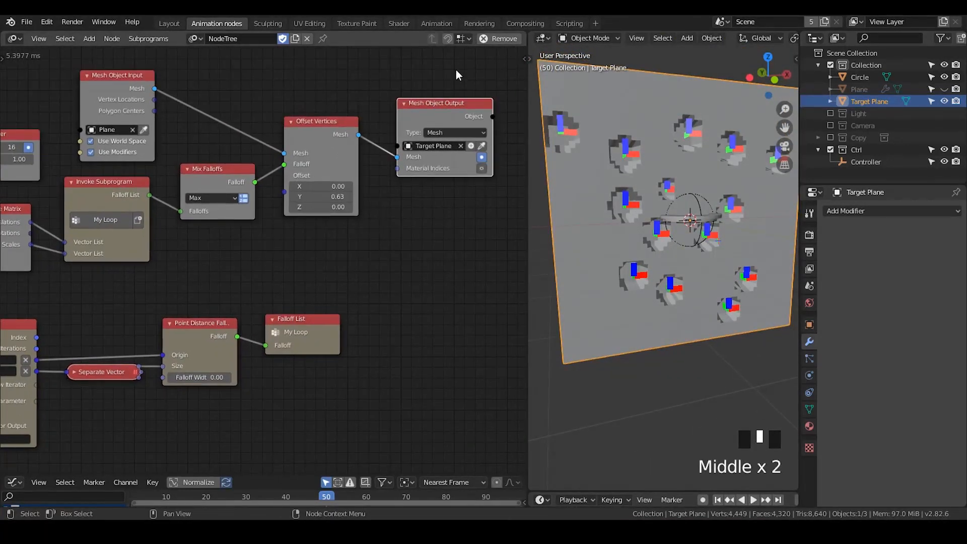
key(g)
click(324, 264)
key(ctrl+a)
text(int)
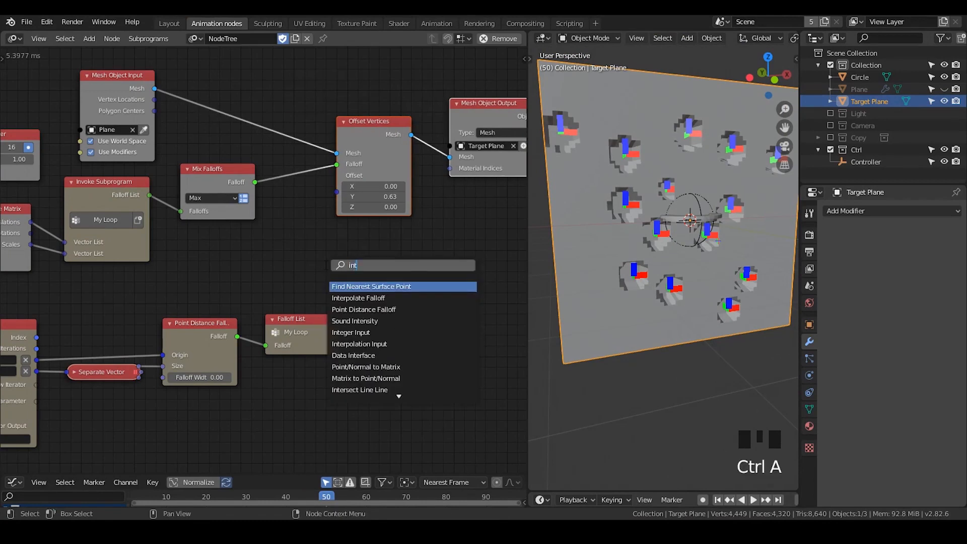
text(erpola)
key(Return)
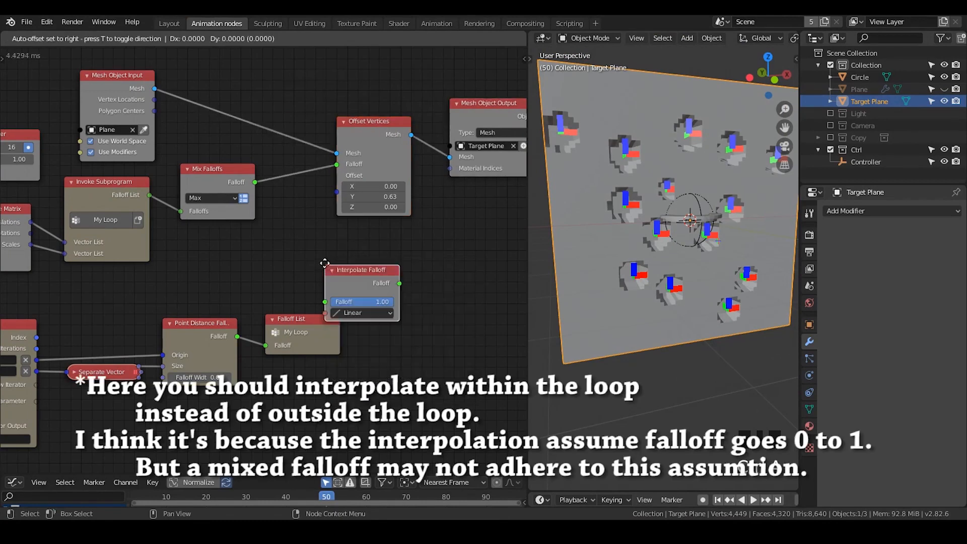
click(320, 186)
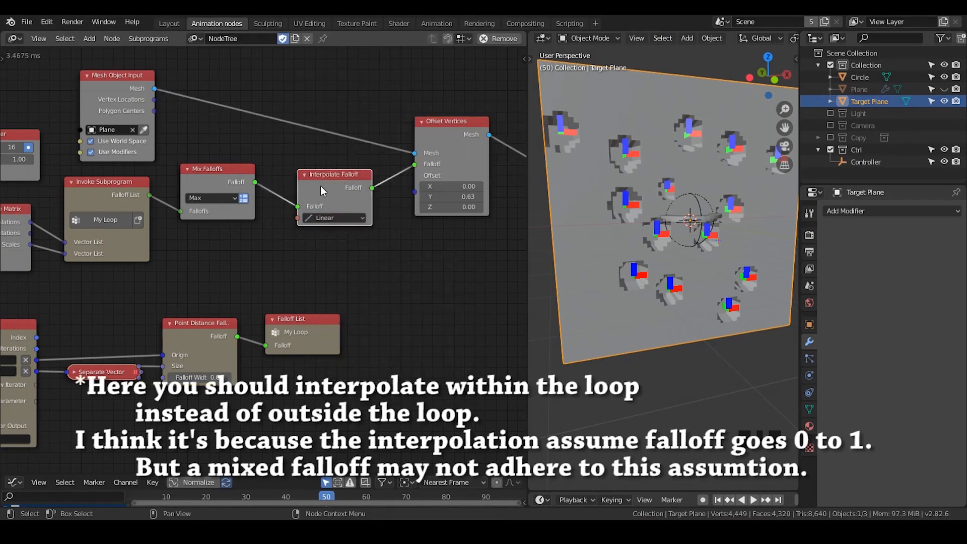
Try Circular and Sinusoidal interpolation on the Interpolate Falloff node
click(337, 218)
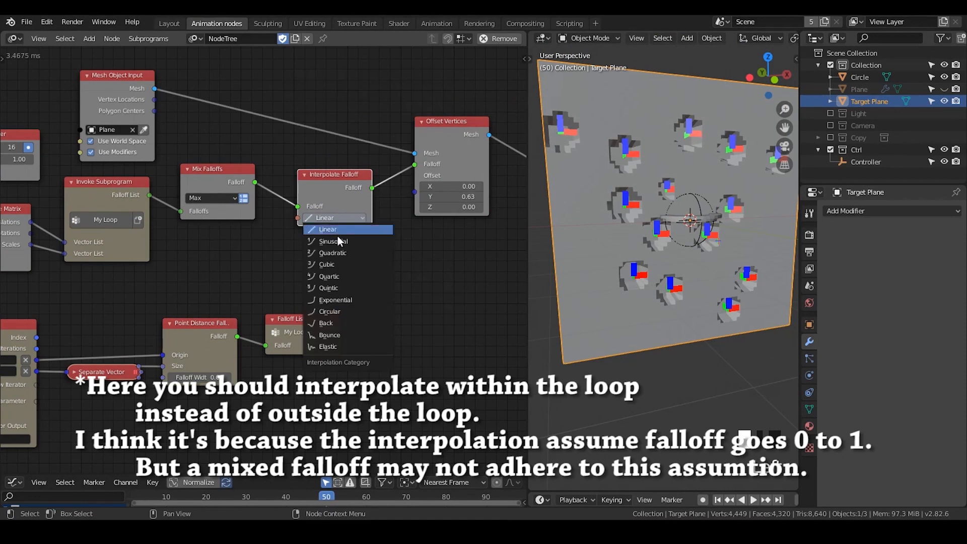
click(346, 311)
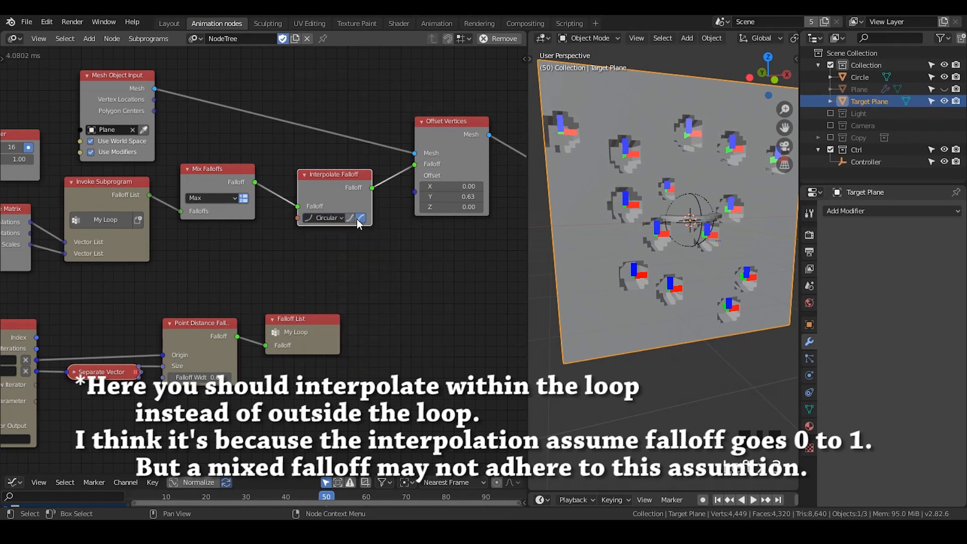
click(331, 217)
click(332, 241)
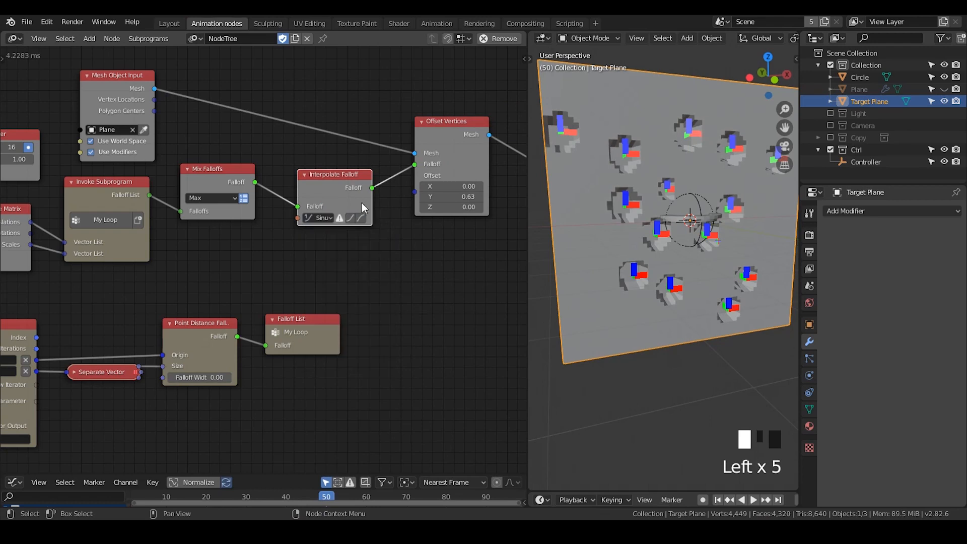
Delete the Interpolate Falloff node, keeping Mix Falloffs linked to Offset Vertices, and move the output nodes back beside Mix Falloffs
click(299, 210)
click(331, 198)
key(x)
middle_drag(412, 193, 359, 191)
scroll(358, 191, down, 3)
key(g)
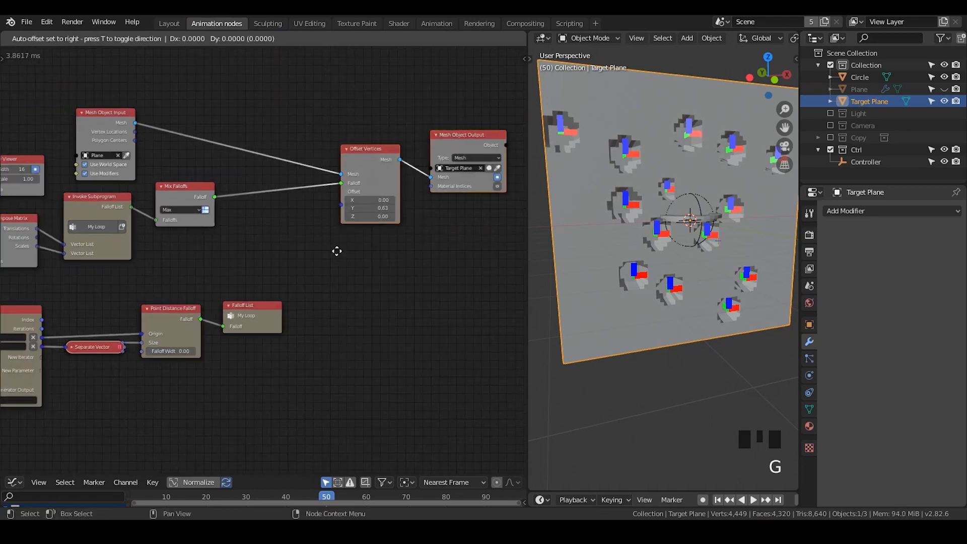
click(273, 260)
Set the Offset Vertices node's Y offset to 0.39
scroll(273, 266, down, 1)
scroll(309, 235, up, 4)
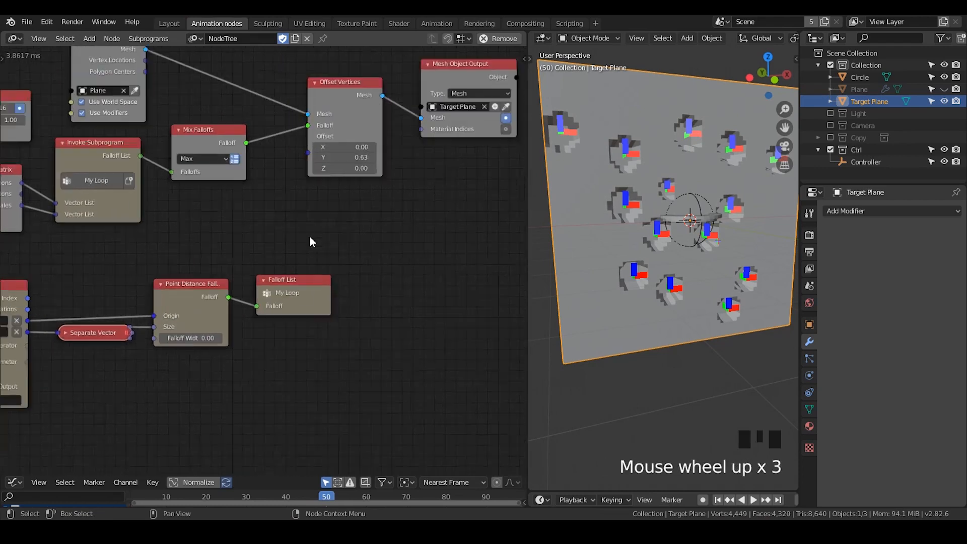
click(353, 150)
mouse_move(353, 149)
mouse_down()
mouse_move(343, 150)
mouse_move(352, 153)
mouse_up()
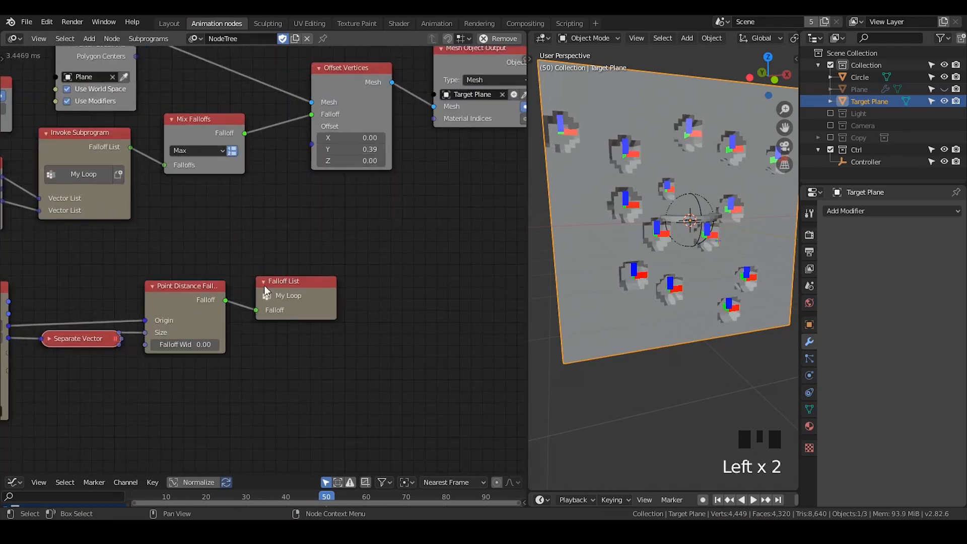
Set the Point Distance Falloff's Falloff Width to -0.48, trying 0 along the way
mouse_move(186, 345)
mouse_down()
mouse_move(211, 344)
mouse_move(174, 345)
mouse_up()
key(Return)
text(0)
key(Return)
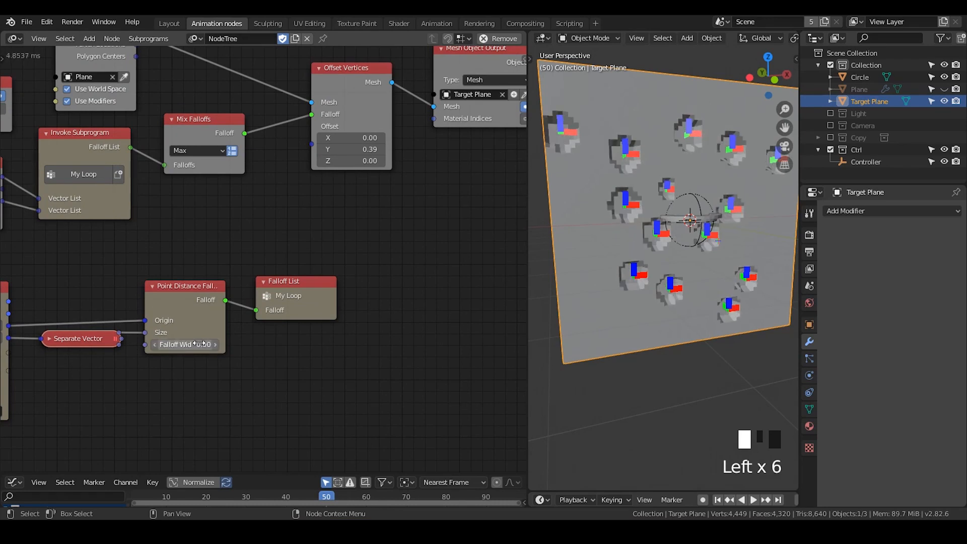
drag(197, 344, 151, 345)
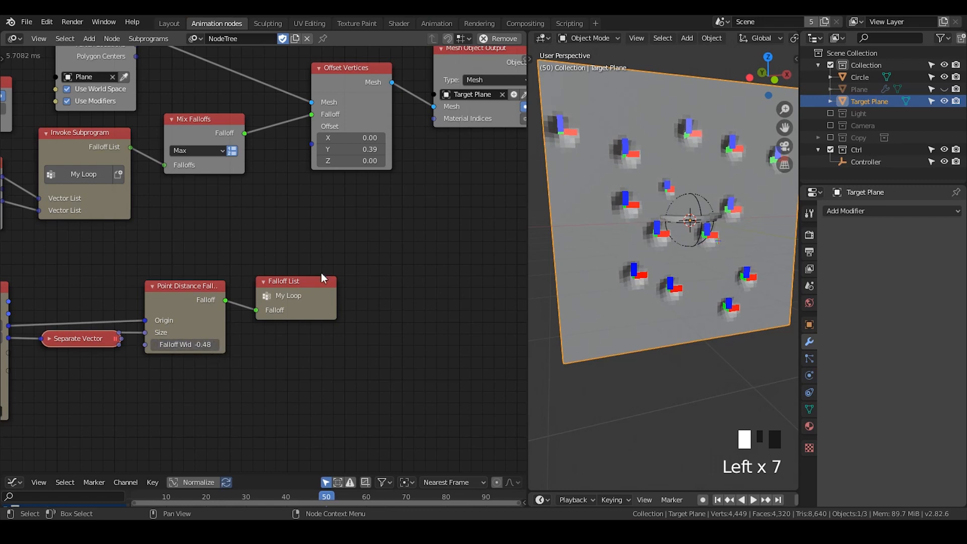
Rename the Circle object to Instanced object
shift+middle_drag(592, 211, 668, 247)
scroll(625, 216, up, 2)
click(610, 177)
scroll(612, 194, down, 3)
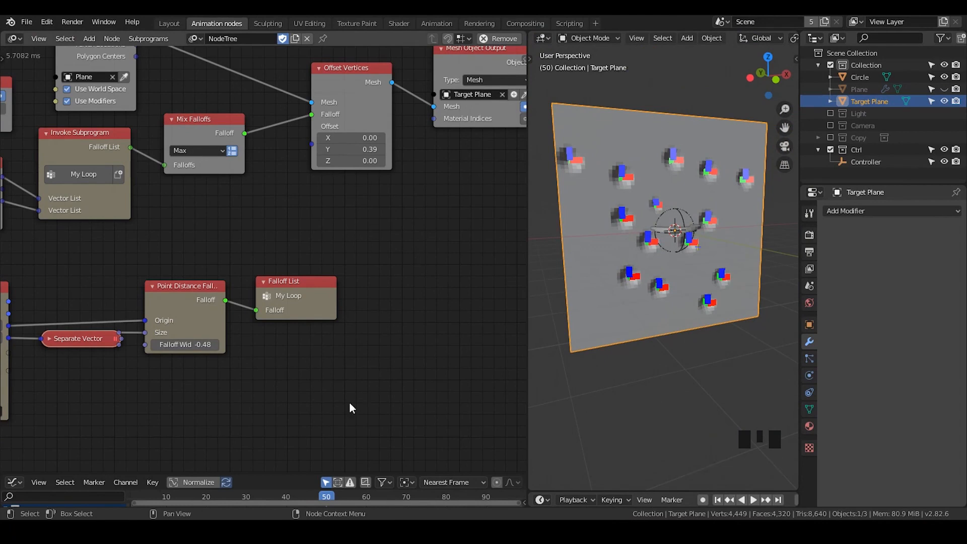
middle_drag(479, 157, 440, 209)
middle_drag(724, 181, 746, 174)
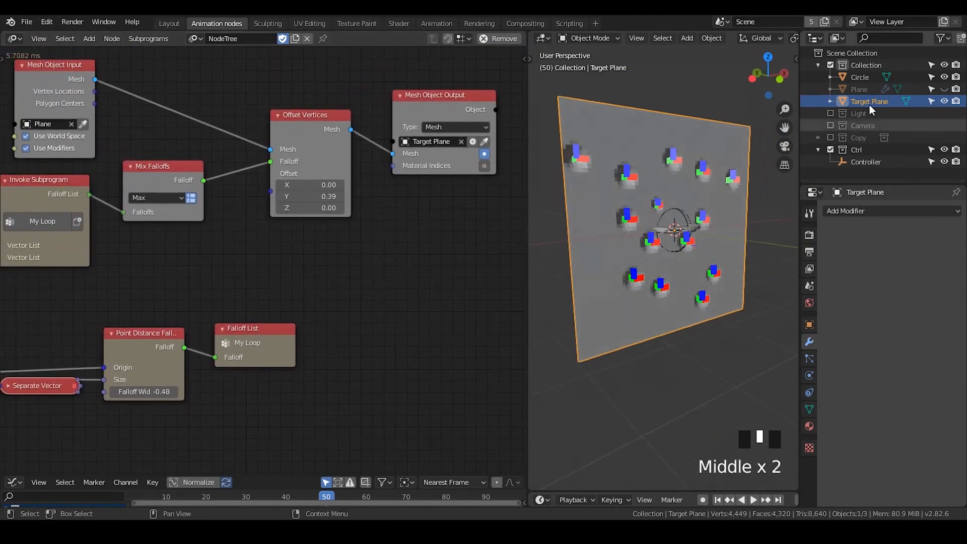
click(863, 79)
double_click(863, 79)
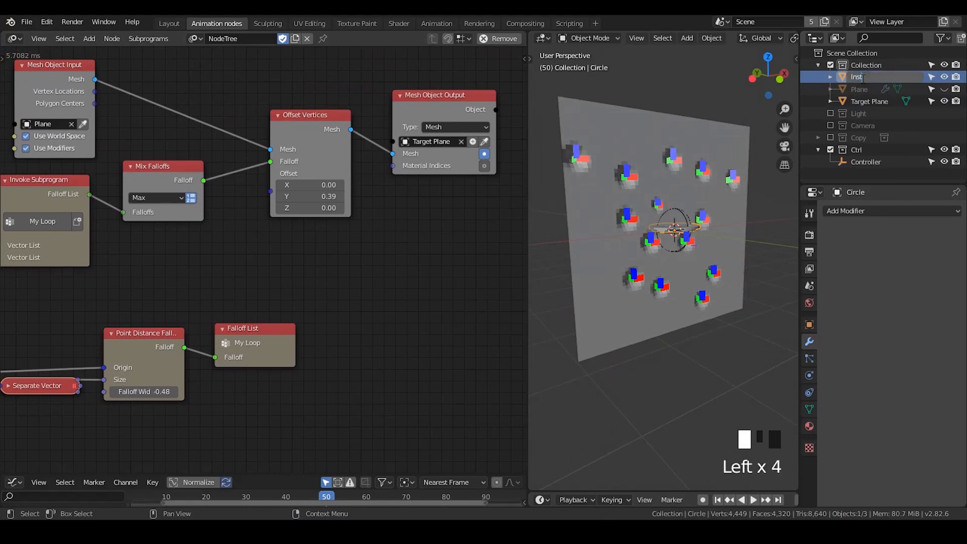
text(Instanced object)
key(Return)
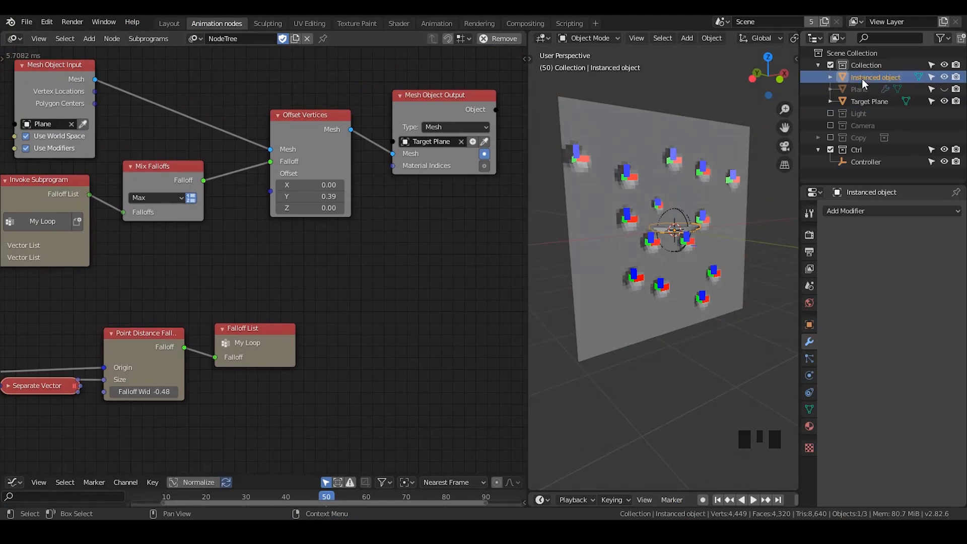
Rotate the Instanced object so the ring stands upright, facing along the plane's normal
middle_drag(668, 198, 668, 233)
scroll(666, 231, up, 2)
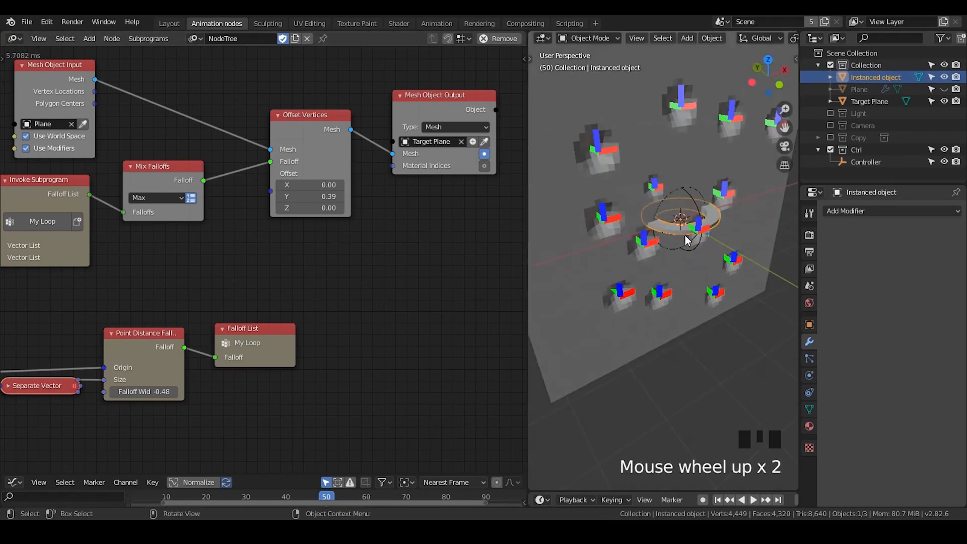
key(r)
click(709, 216)
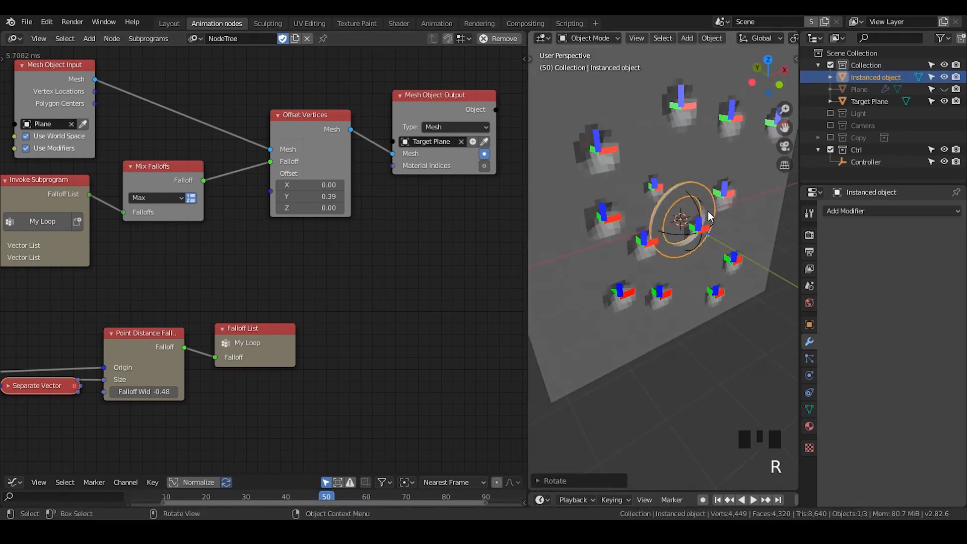
Move the My Loop subprogram nodes further down to free space beneath the Invoke Subprogram node
middle_drag(330, 220, 347, 226)
click(92, 90)
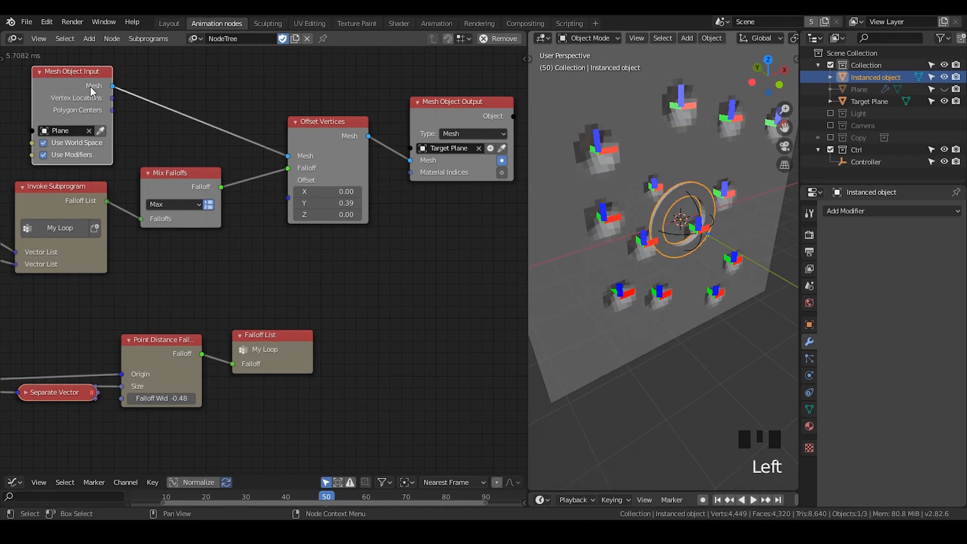
middle_drag(211, 245, 350, 112)
scroll(350, 112, down, 1)
scroll(353, 115, up, 1)
drag(421, 160, 22, 332)
key(g)
click(277, 359)
Duplicate the Mesh Object Input node, place the copy below Invoke Subprogram, and set its object to Instanced object
middle_drag(308, 192, 259, 344)
click(163, 94)
drag(162, 95, 162, 457)
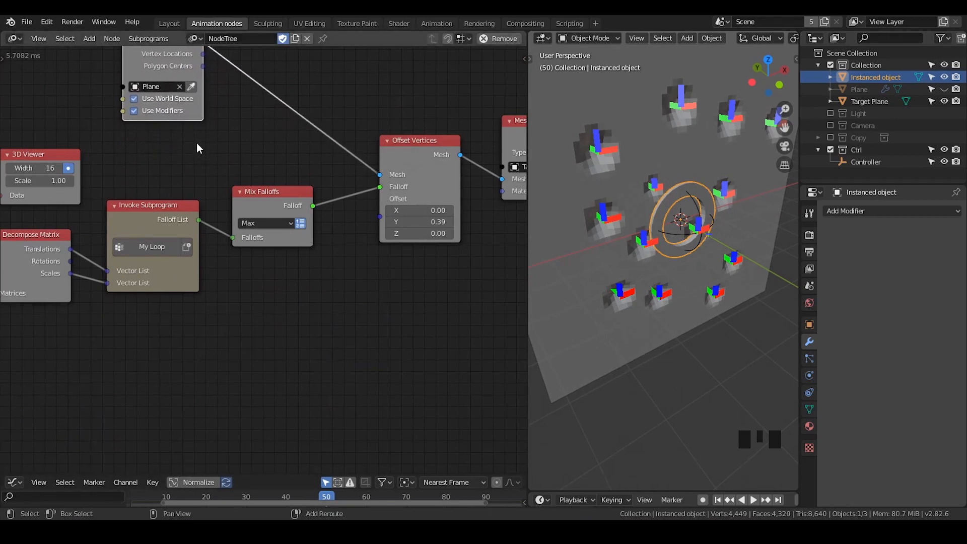
key(shift+d)
click(196, 405)
middle_drag(211, 369, 273, 309)
click(220, 311)
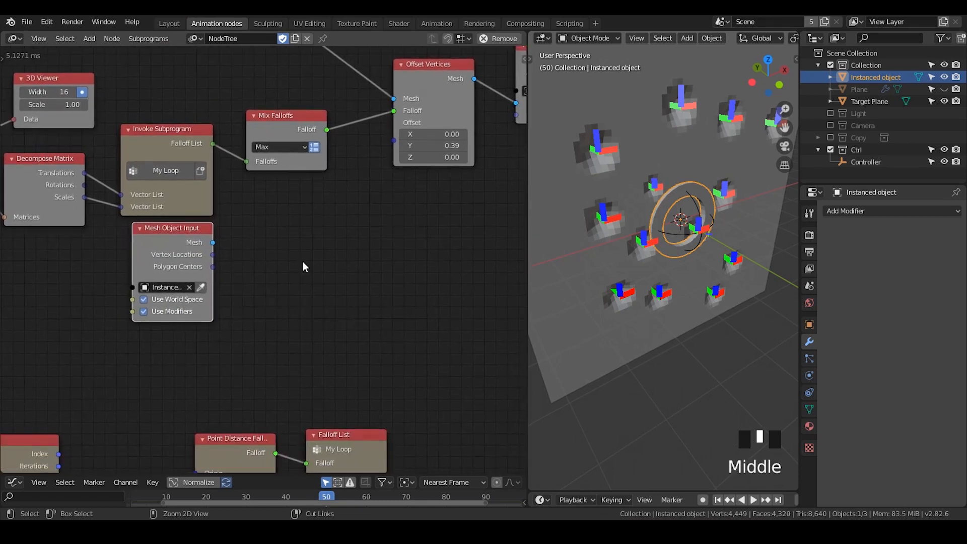
Add a Transform Mesh node and feed it the mesh from the Instanced object's Mesh Object Input
key(ctrl+a)
text(transform me)
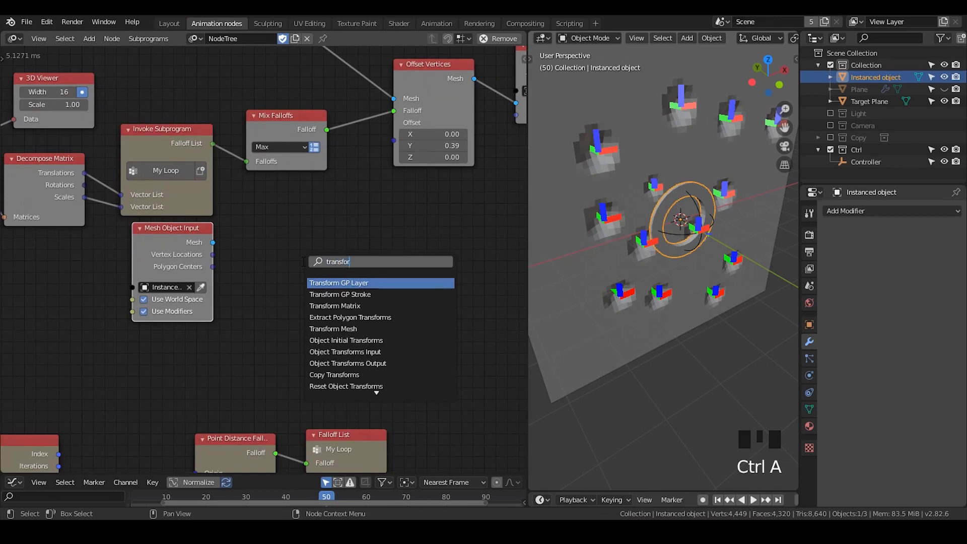
key(Return)
click(289, 290)
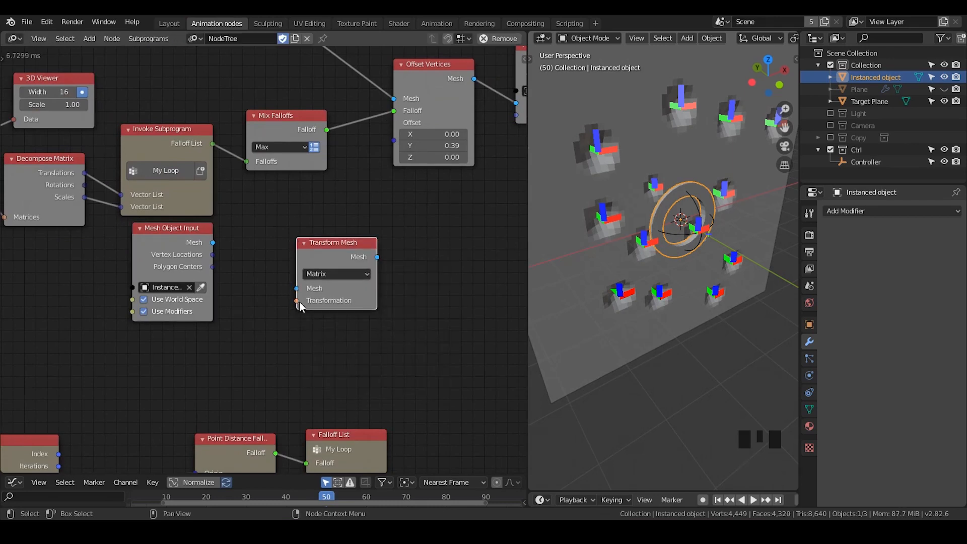
scroll(379, 277, down, 2)
drag(228, 217, 275, 243)
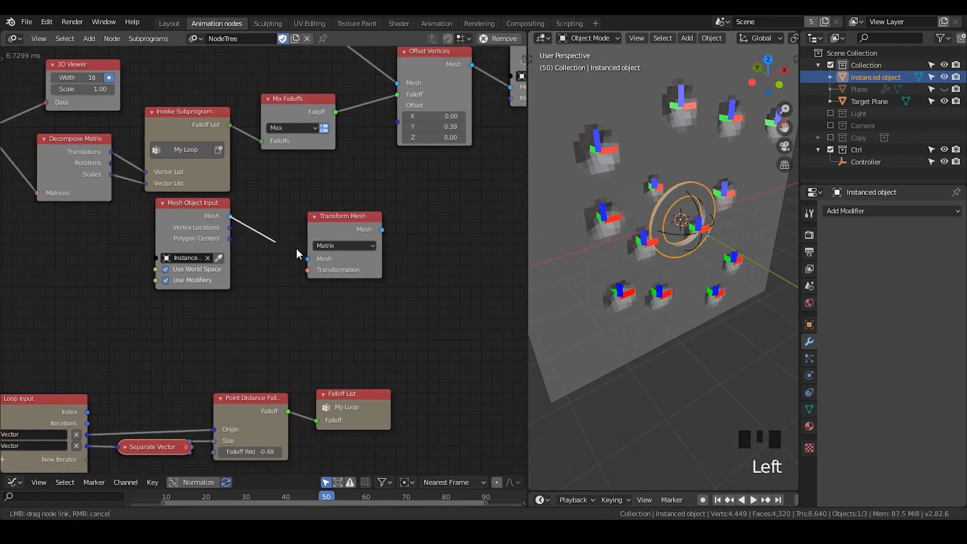
drag(322, 222, 340, 207)
Link the Close Packing Matrices to Transform Mesh's Transformation input, routing the link through a reroute point below Decompose Matrix
middle_drag(292, 207, 370, 217)
drag(63, 140, 404, 262)
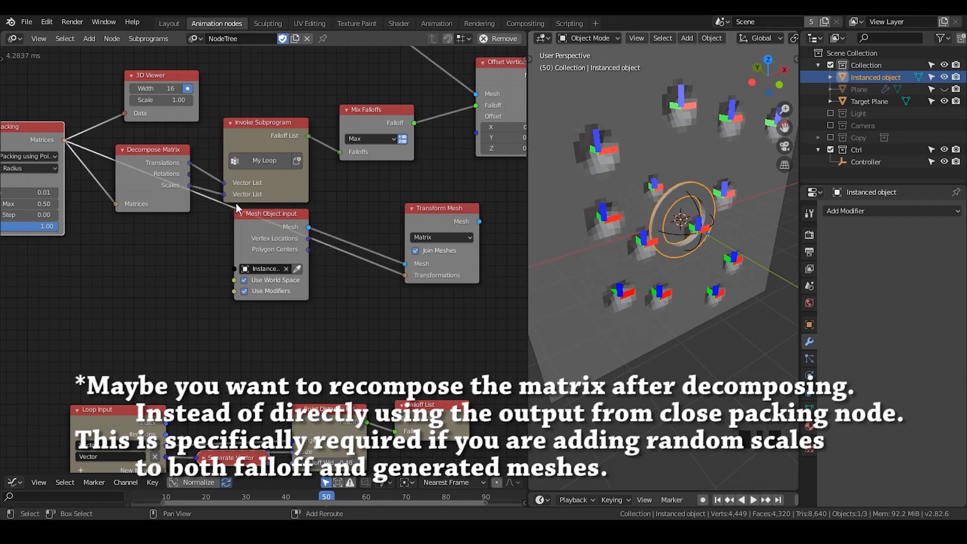
shift+right_drag(233, 207, 221, 221)
key(g)
click(129, 267)
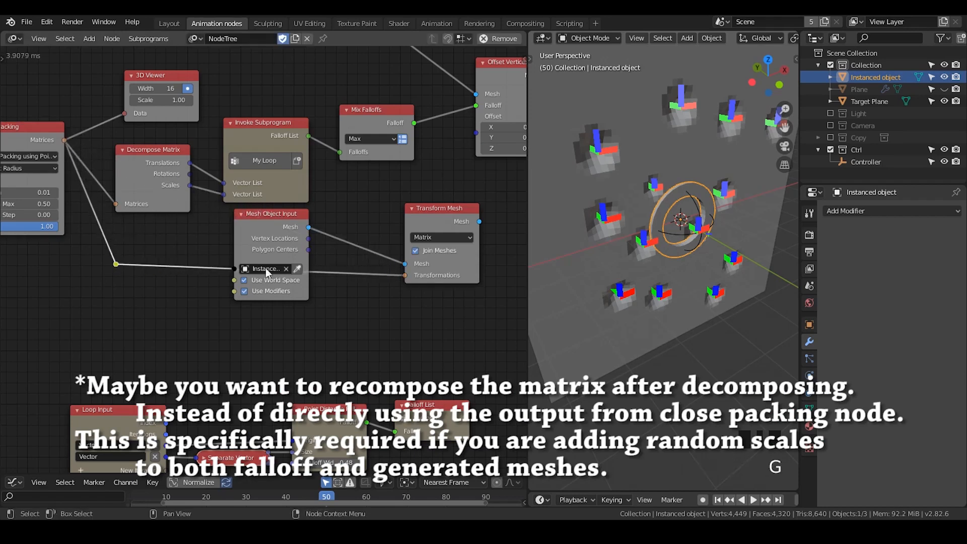
middle_drag(309, 274, 274, 240)
scroll(274, 238, down, 1)
click(406, 239)
scroll(406, 241, up, 5)
scroll(408, 247, down, 1)
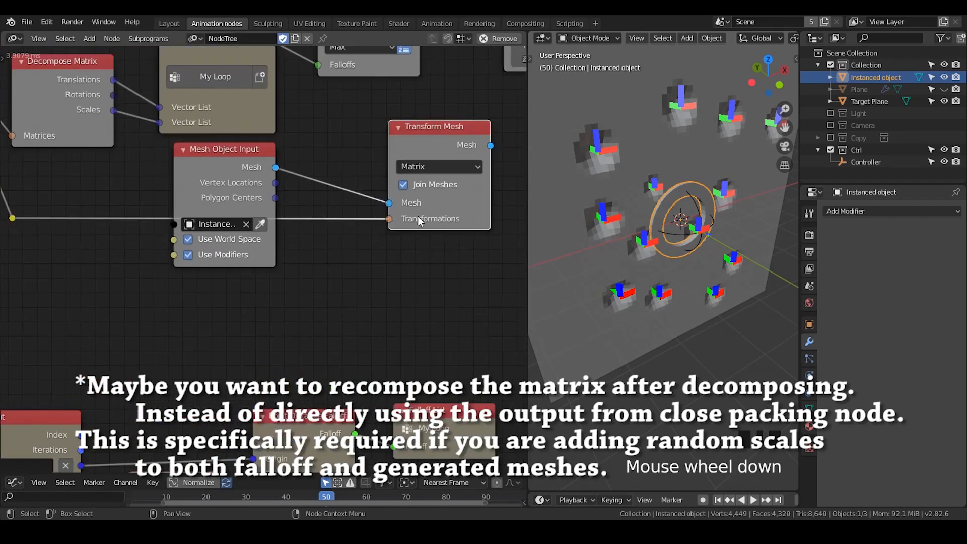
Duplicate the Mesh Object Output node, place it beside Transform Mesh, and link the transformed mesh into it
middle_drag(437, 241, 308, 279)
drag(314, 185, 290, 194)
middle_drag(379, 185, 229, 314)
scroll(430, 105, up, 1)
click(431, 105)
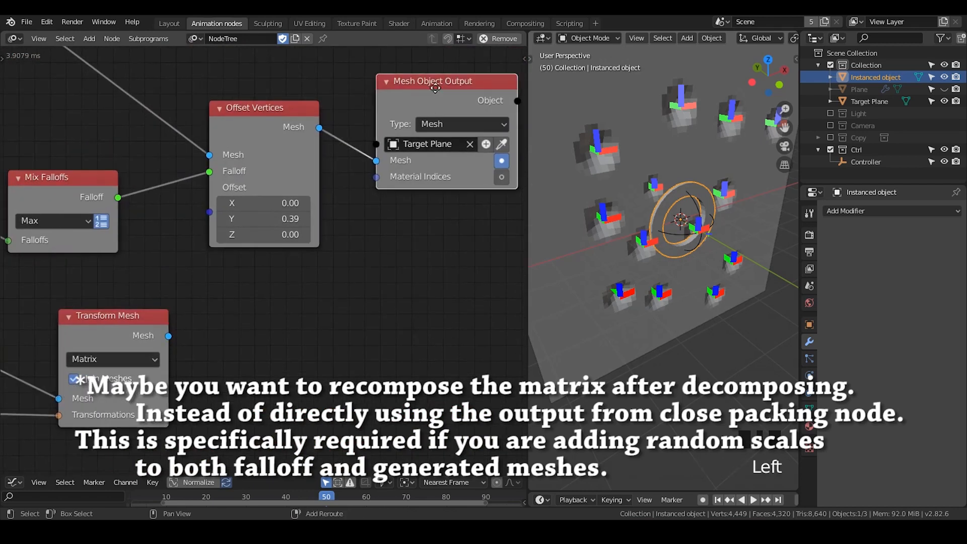
key(shift+d)
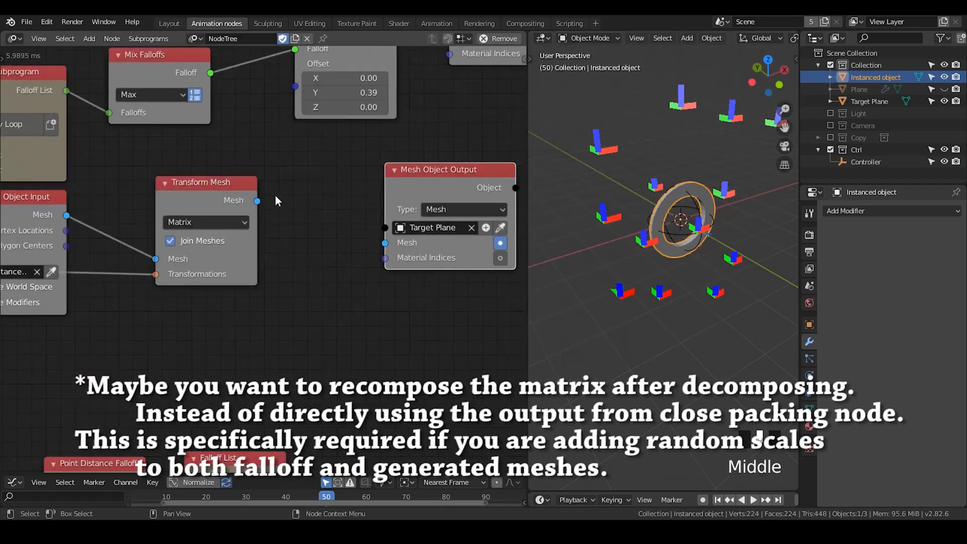
drag(258, 201, 385, 243)
drag(438, 202, 408, 190)
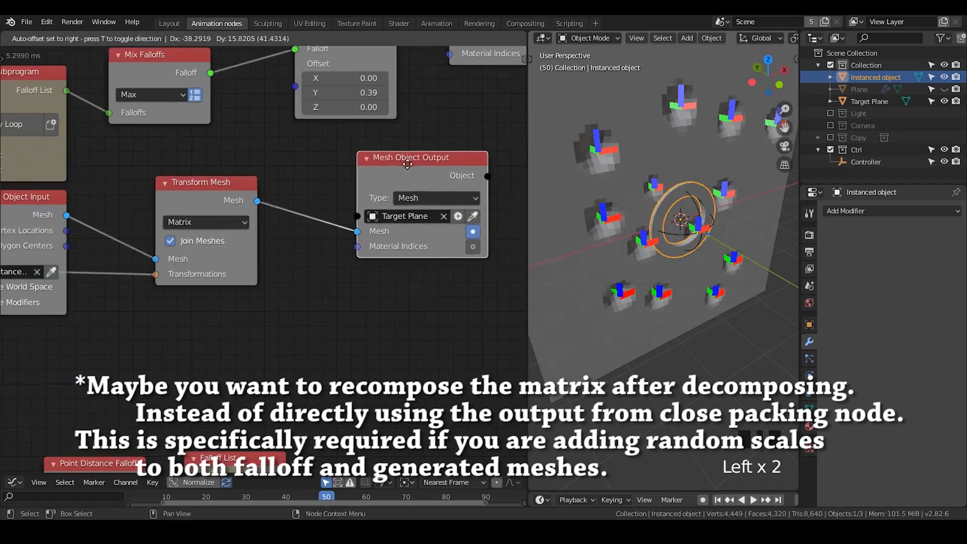
Create a new target object for the duplicated Mesh Object Output and select the generated rings in the viewport
click(457, 215)
scroll(649, 192, down, 2)
middle_drag(649, 192, 609, 196)
middle_drag(182, 196, 283, 171)
middle_drag(576, 180, 591, 200)
click(622, 123)
click(625, 160)
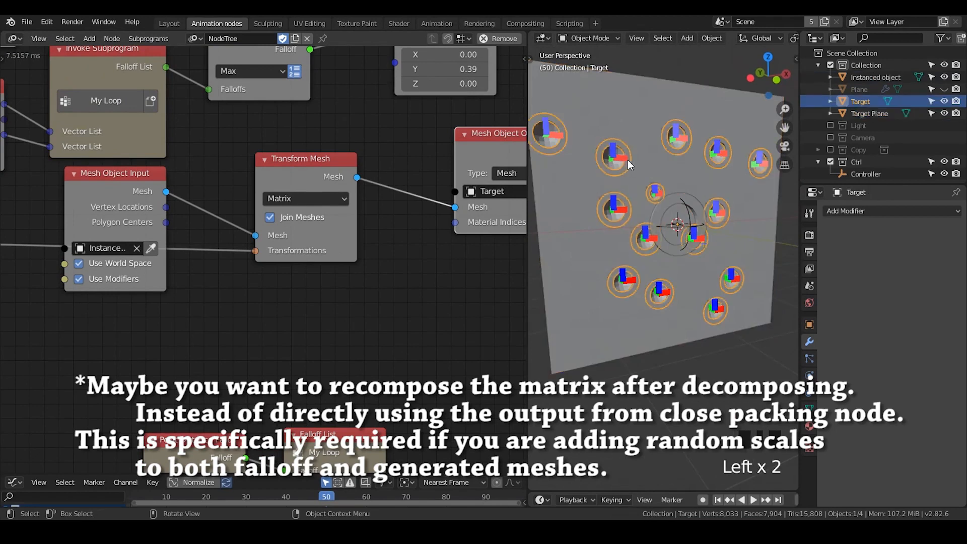
Delete the 3D Viewer node attached to the Close Packing matrices
middle_drag(422, 174, 181, 146)
scroll(346, 317, down, 3)
click(160, 132)
key(x)
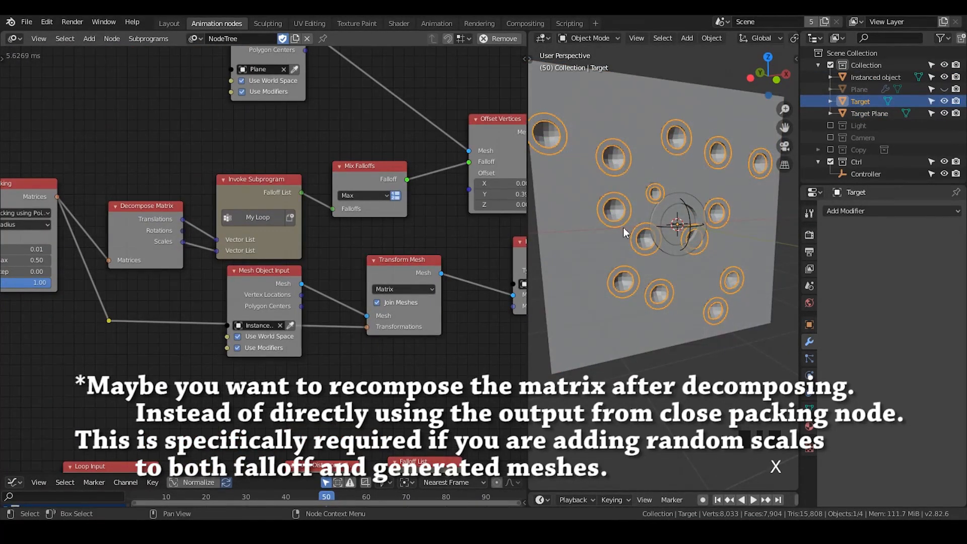
Set the Close Packing node's Radius Max to 0.39
scroll(643, 258, down, 1)
shift+middle_drag(643, 258, 644, 273)
click(627, 314)
middle_drag(626, 313, 646, 288)
middle_drag(213, 292, 310, 210)
scroll(251, 191, up, 3)
scroll(244, 173, up, 1)
shift+drag(242, 164, 234, 164)
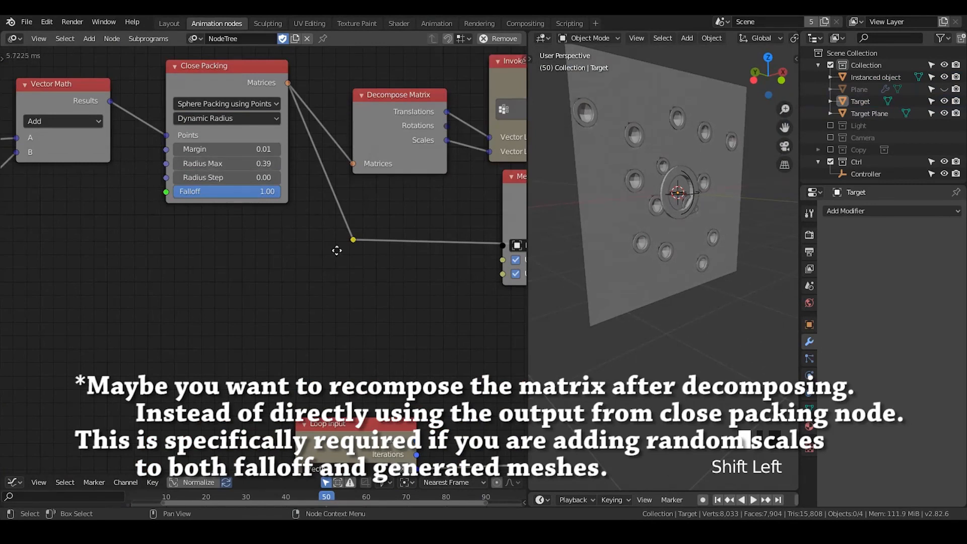
Select the Instanced object and examine closely how the generated rings fit around the plane's displaced areas
middle_drag(347, 257, 168, 252)
scroll(225, 257, down, 2)
scroll(227, 253, down, 1)
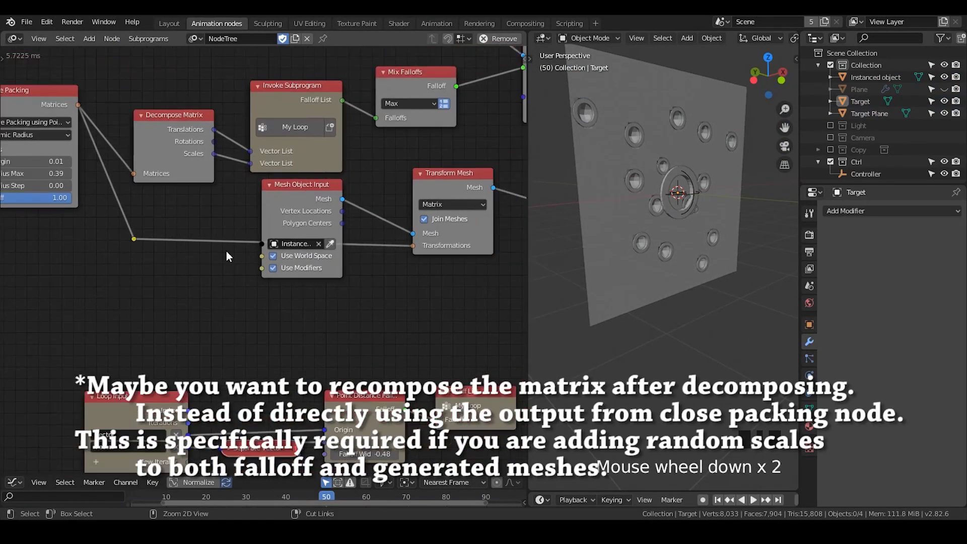
mouse_move(622, 205)
middle_down()
mouse_move(594, 208)
mouse_move(619, 214)
mouse_move(593, 216)
mouse_move(609, 213)
middle_up()
shift+middle_drag(462, 214, 299, 202)
click(694, 173)
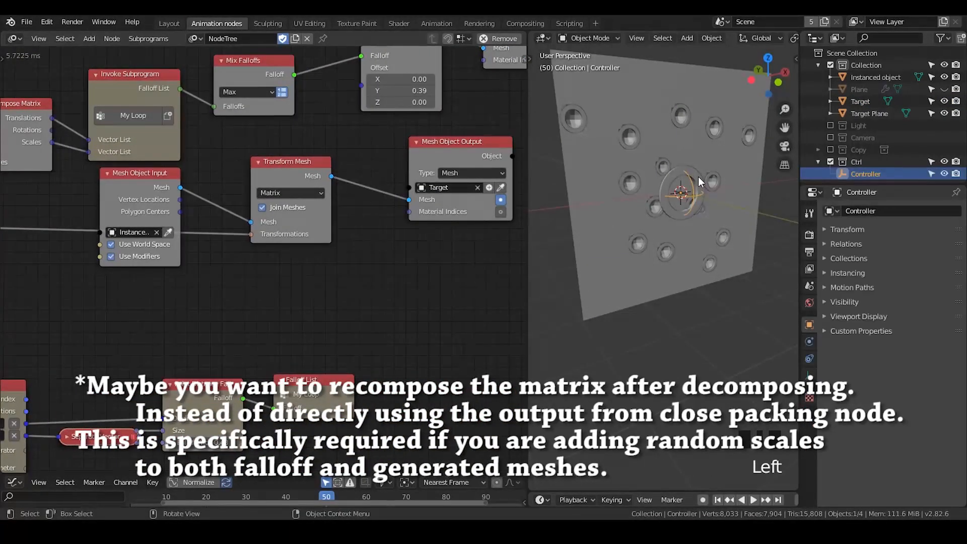
click(698, 176)
scroll(628, 159, up, 2)
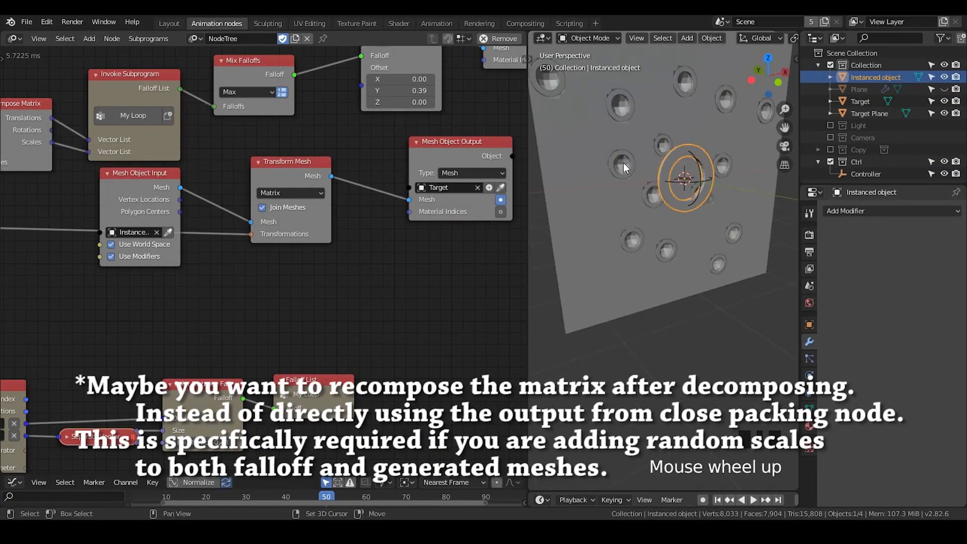
shift+middle_drag(627, 161, 673, 198)
scroll(665, 98, up, 2)
shift+middle_drag(665, 97, 667, 183)
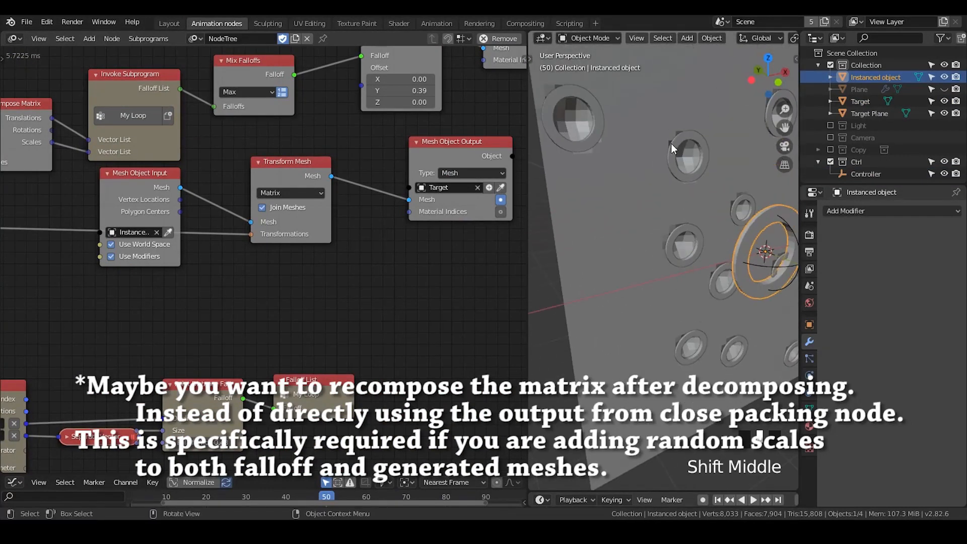
Set the Point Distance Falloff's Falloff Width to -0.50
middle_drag(170, 386, 327, 209)
click(224, 260)
click(224, 261)
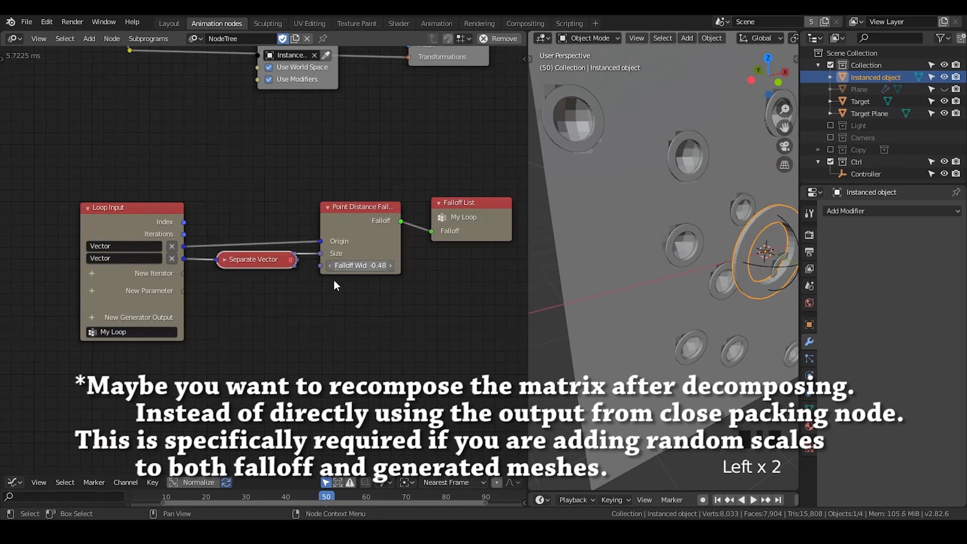
shift+drag(360, 266, 345, 265)
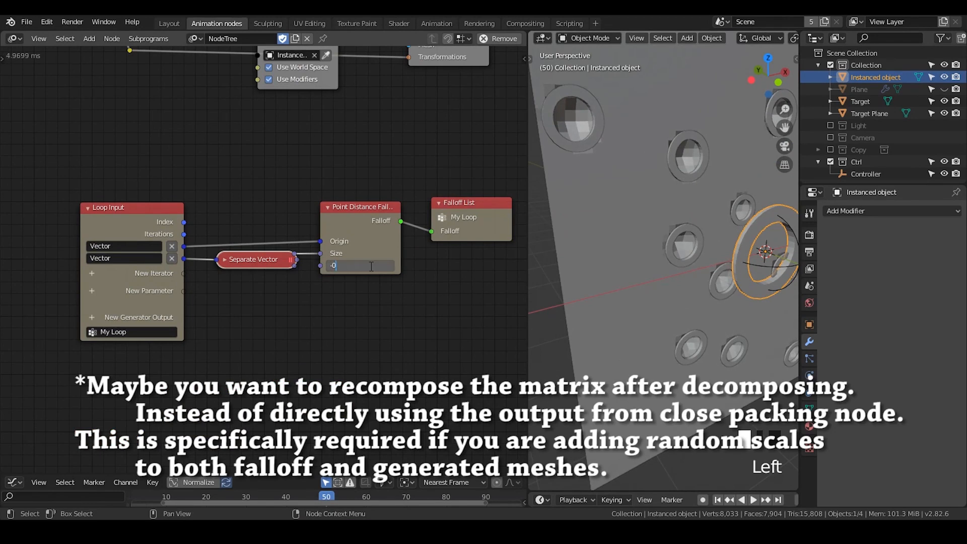
text(.5)
key(Return)
shift+middle_drag(648, 226, 652, 247)
scroll(652, 246, down, 2)
scroll(700, 228, down, 1)
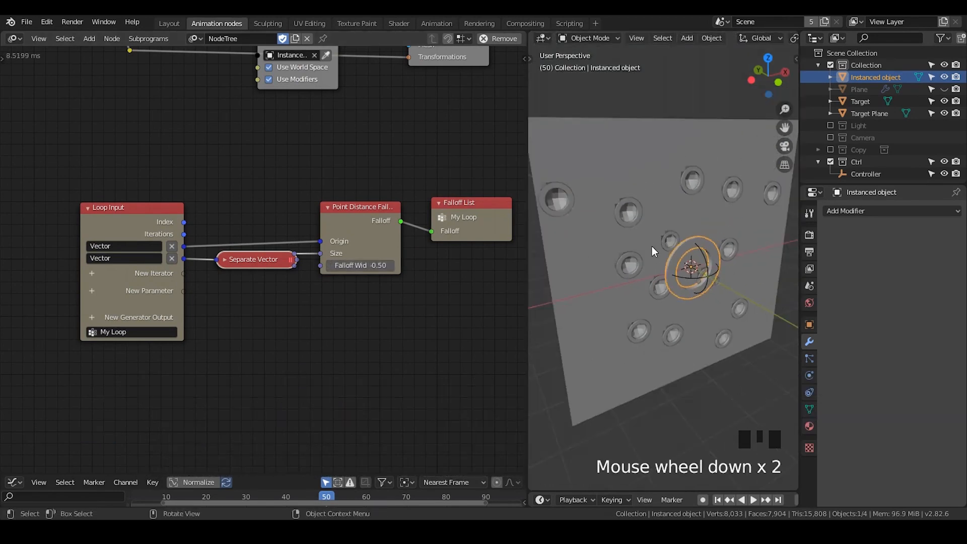
Move the Mesh Object Output for Target closer to the Transform Mesh node
middle_drag(507, 113, 250, 328)
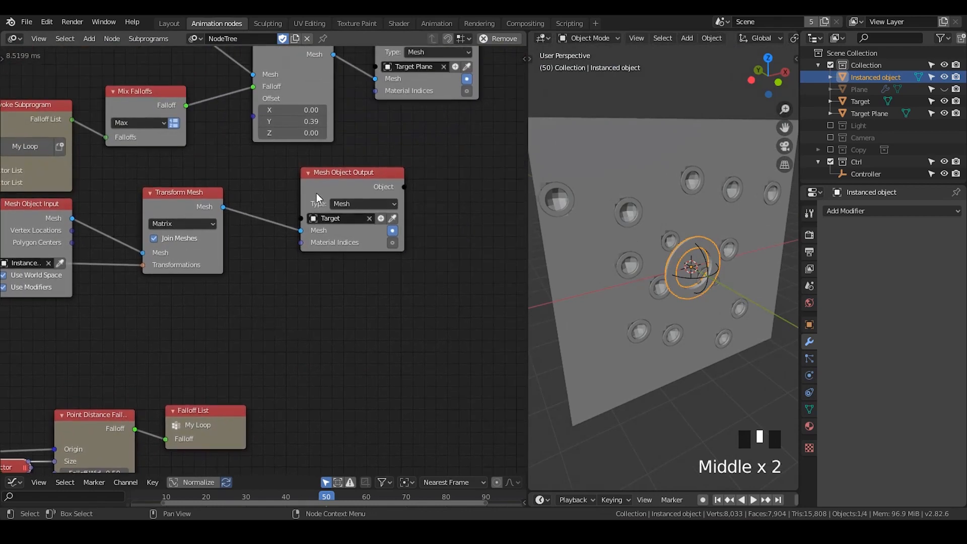
click(327, 186)
Play the animation from the first frame to check how the rings and dents move, then stop it
middle_drag(649, 273, 666, 378)
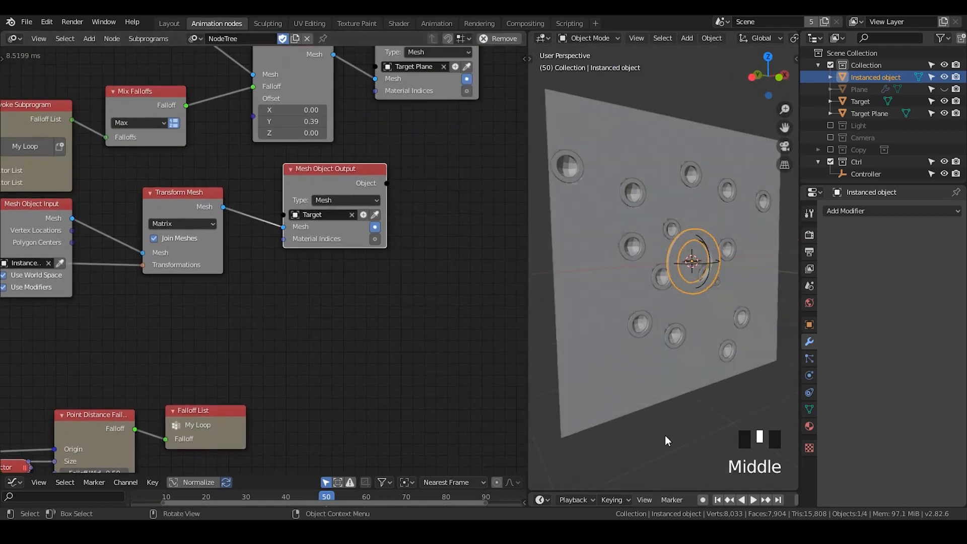
click(717, 500)
click(753, 500)
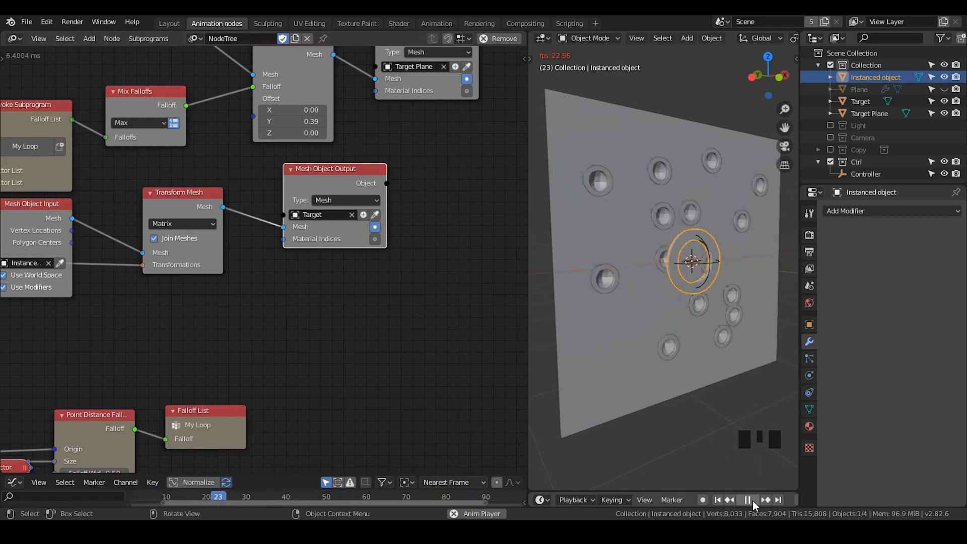
click(753, 500)
click(752, 500)
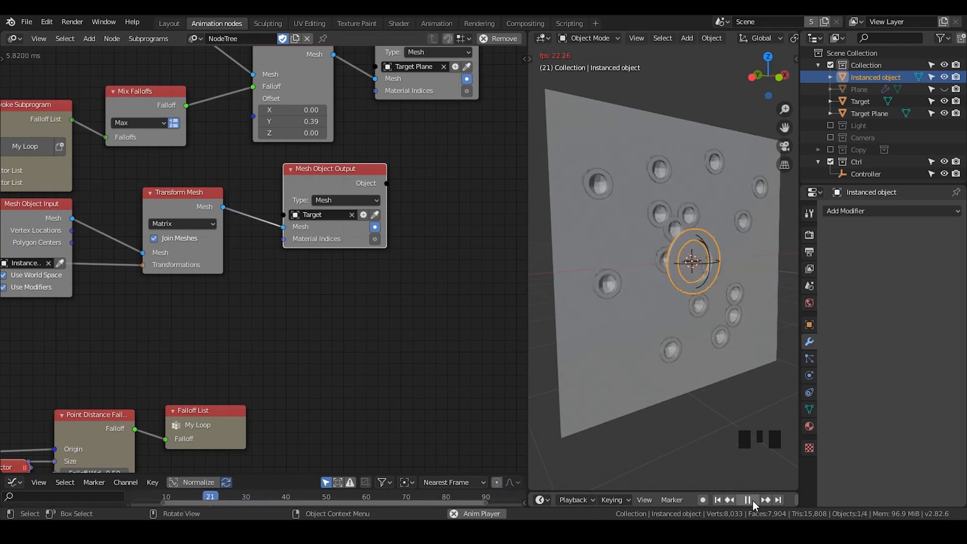
click(752, 500)
Switch the Close Packing node's type to Sphere Packing using Relaxation
middle_drag(110, 242, 419, 199)
middle_drag(205, 194, 334, 203)
click(190, 108)
click(192, 108)
click(193, 108)
click(211, 136)
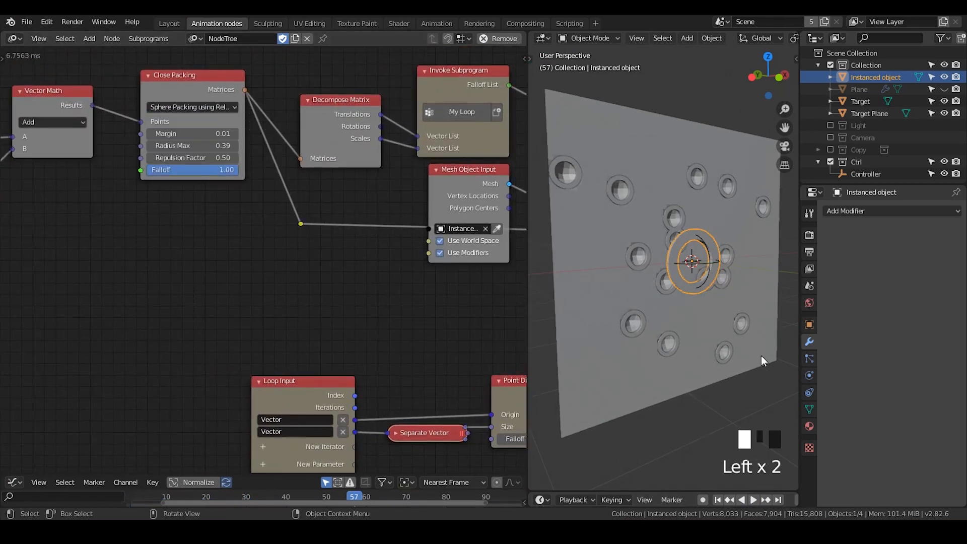
Replay the animation from the first frame and check the ring spacing with the relaxation packing
click(718, 500)
click(753, 500)
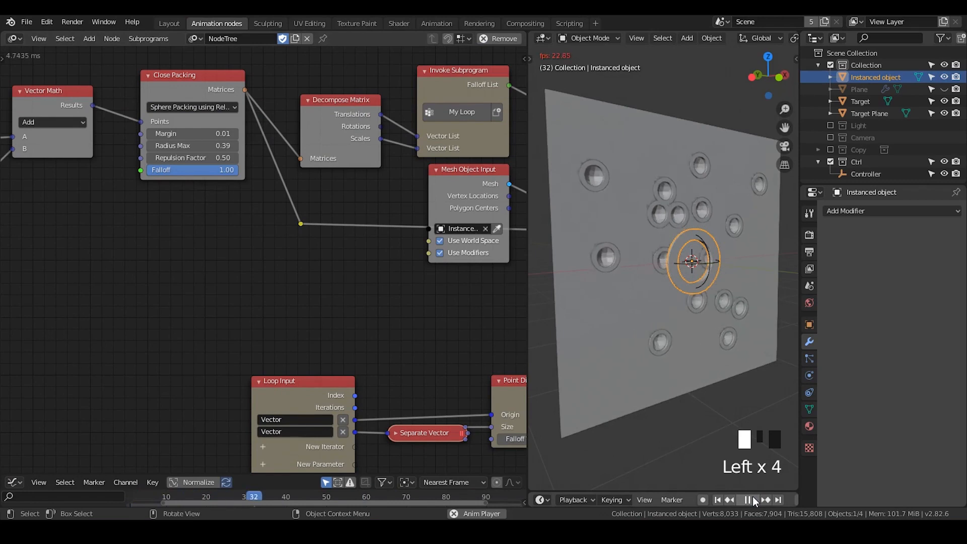
middle_drag(687, 289, 679, 294)
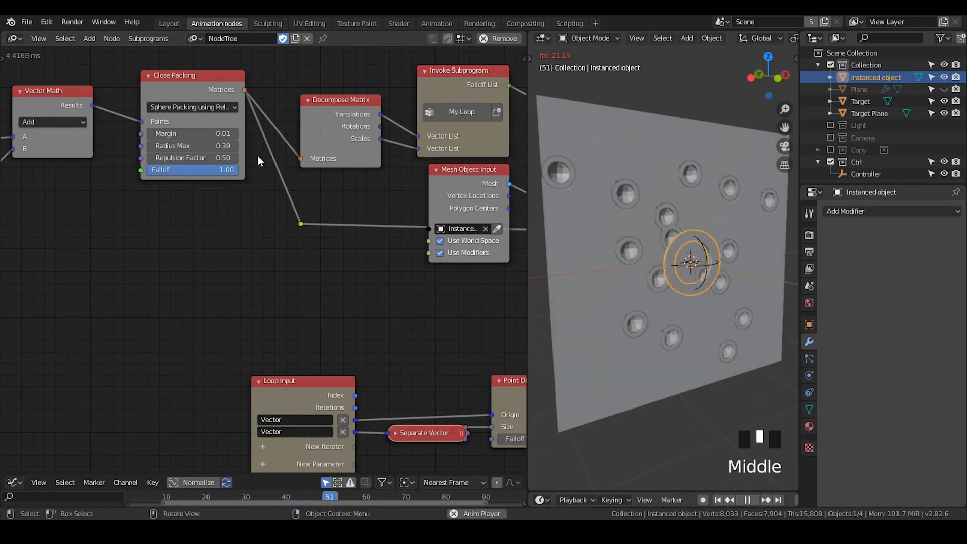
Set the Close Packing node's Margin to 0.1
click(212, 134)
text(0.)
text(1)
key(Return)
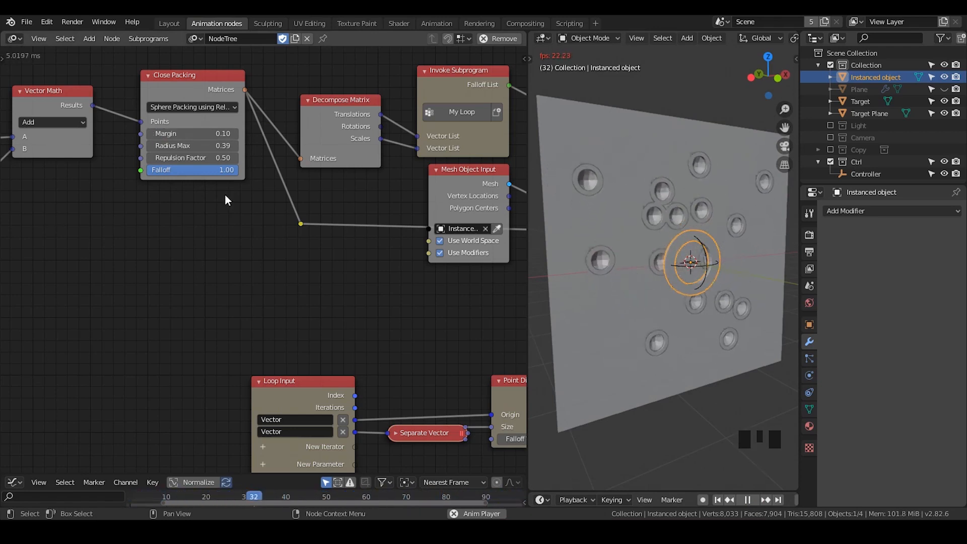
Check the ring spacing during playback, stop the animation, and return to frame 1
middle_drag(602, 236, 593, 234)
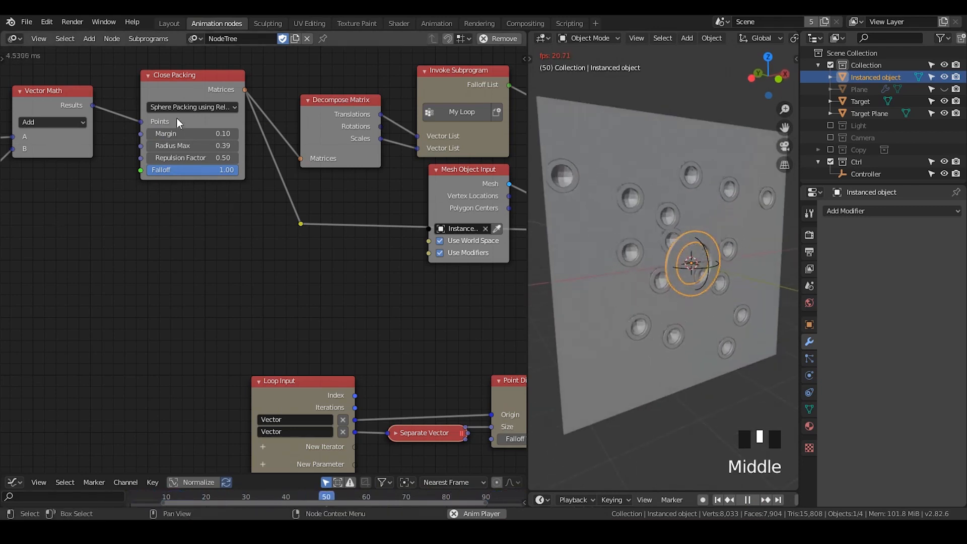
click(747, 500)
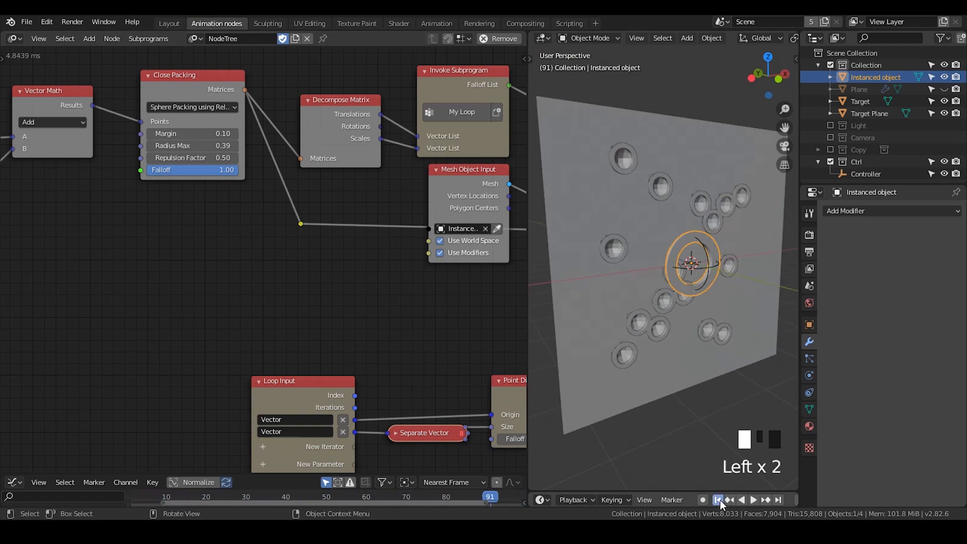
click(719, 501)
middle_drag(406, 270, 149, 265)
middle_drag(406, 211, 383, 225)
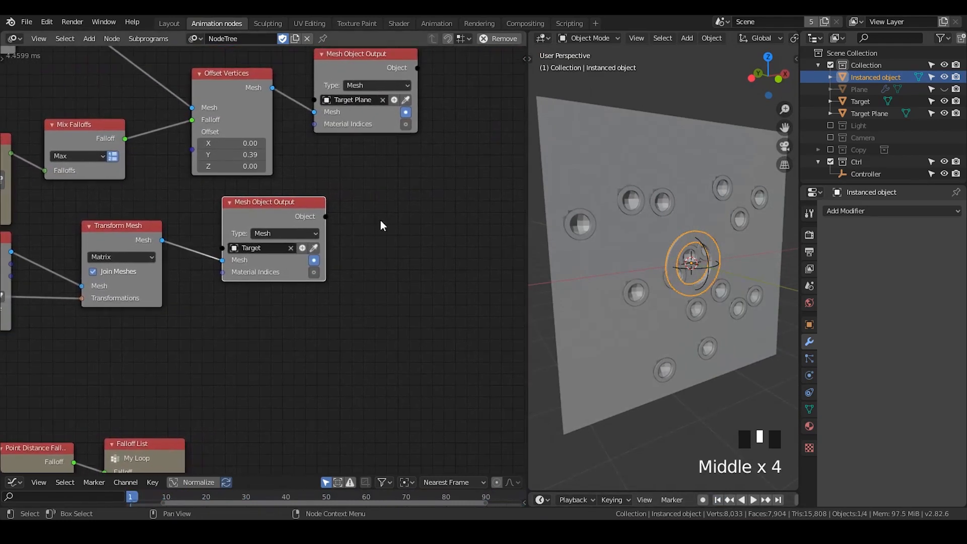
Examine the plane and the instanced rings as separate objects in the viewport, selecting each one in turn
click(659, 198)
click(659, 198)
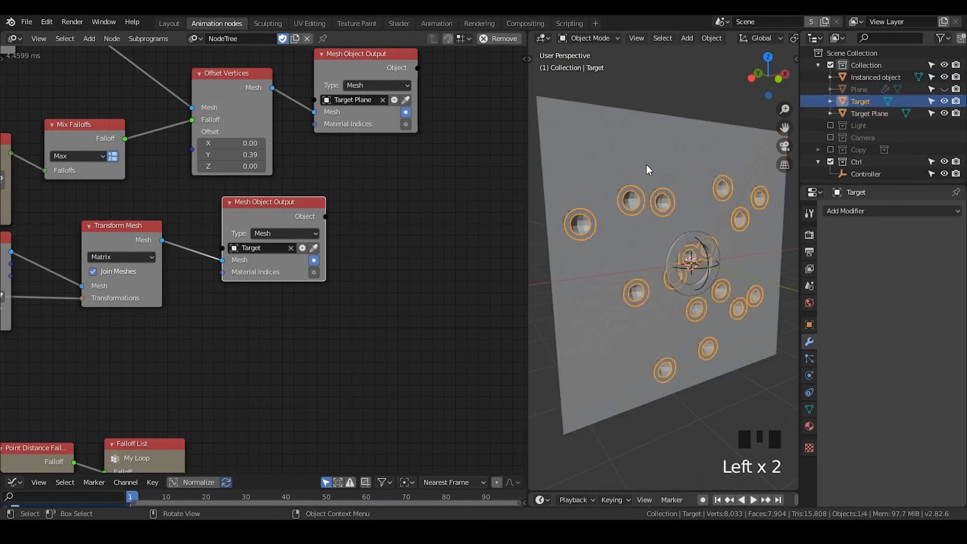
click(654, 146)
middle_drag(657, 221, 693, 207)
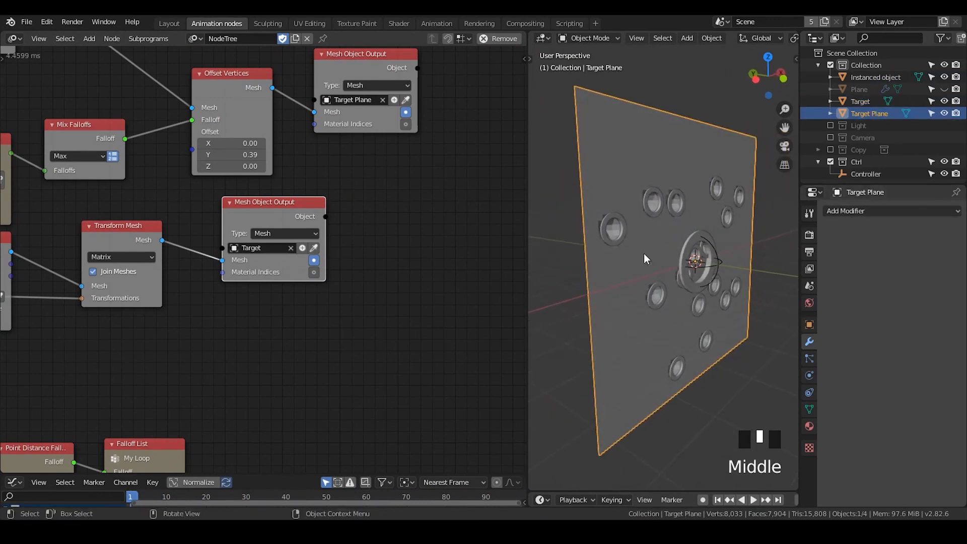
scroll(632, 252, down, 2)
shift+middle_drag(633, 252, 664, 250)
click(656, 179)
click(656, 180)
click(656, 183)
click(673, 144)
click(658, 179)
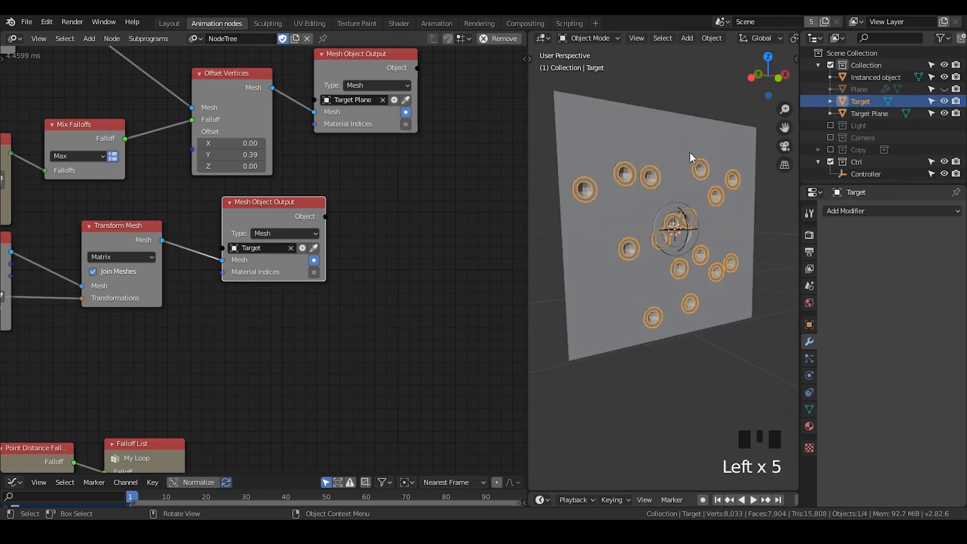
Show the transform properties of the selected ring object and enlarge the 3D viewport
key(n)
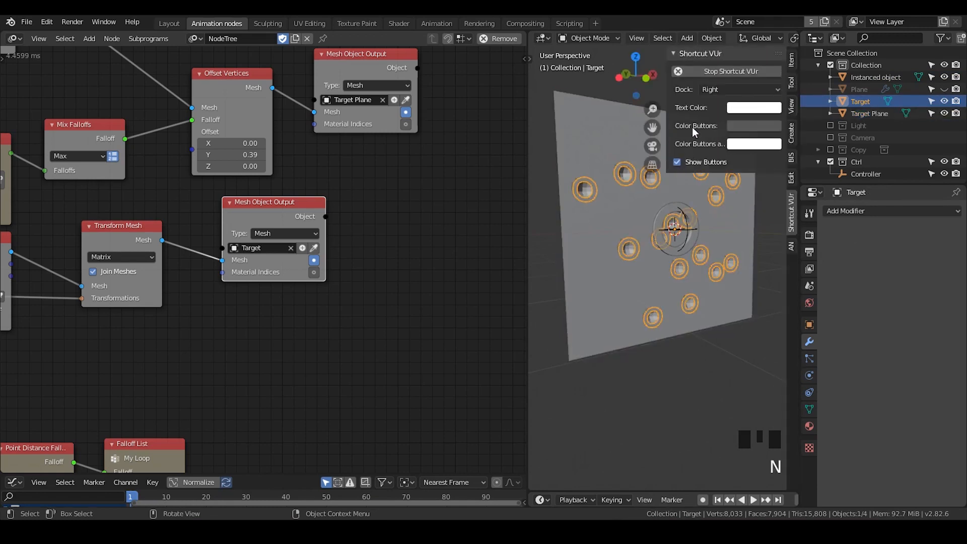
click(792, 61)
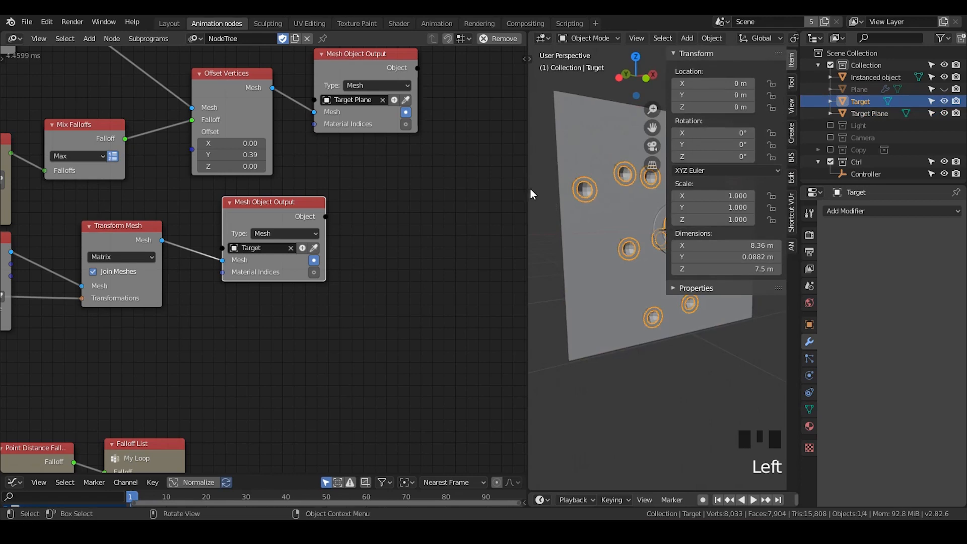
drag(525, 188, 316, 227)
shift+middle_drag(519, 236, 613, 164)
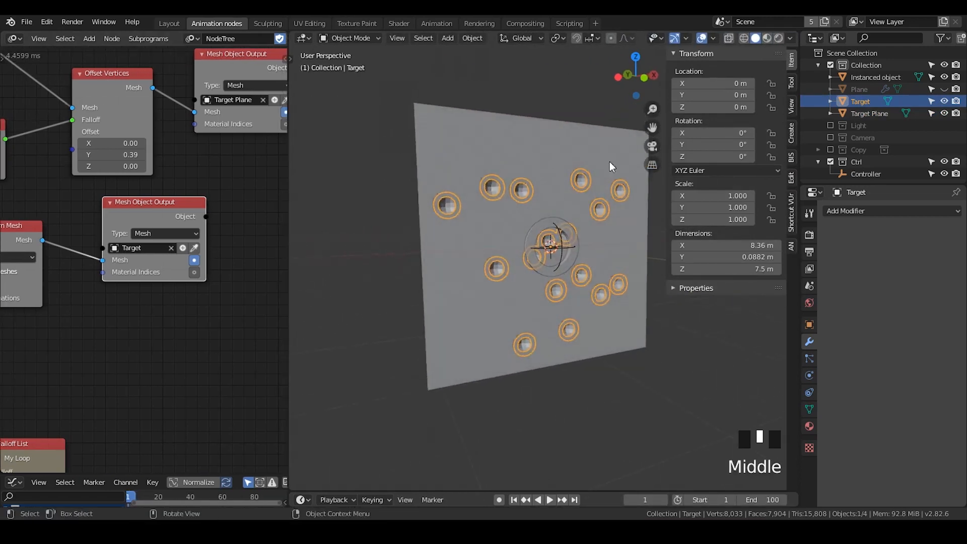
Rename the Target object as "Instanced Colleciton"
double_click(872, 101)
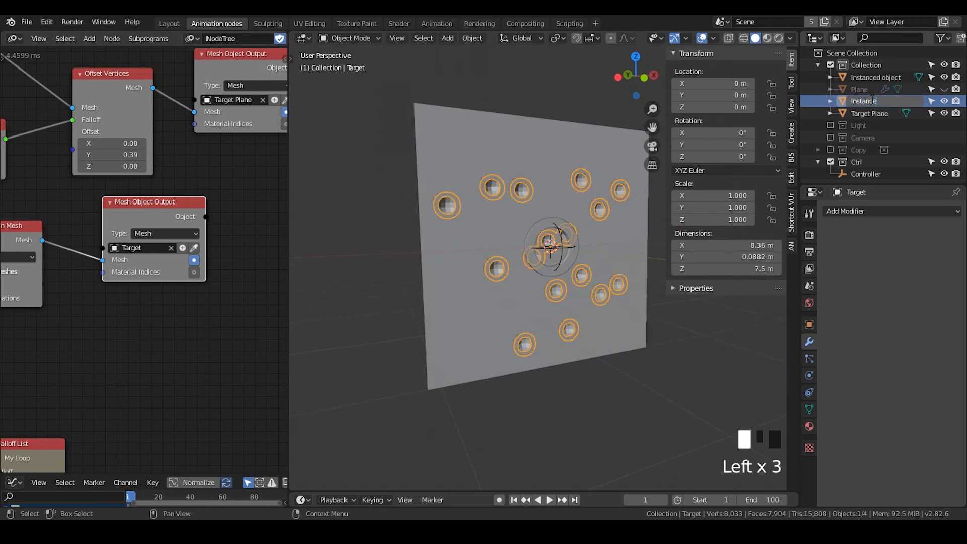
text(Instanced Colleciton)
key(Return)
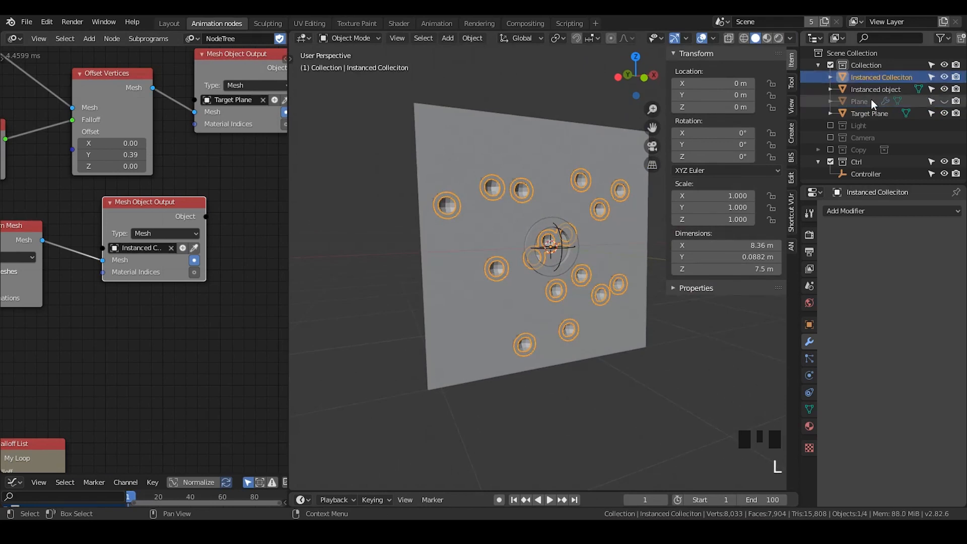
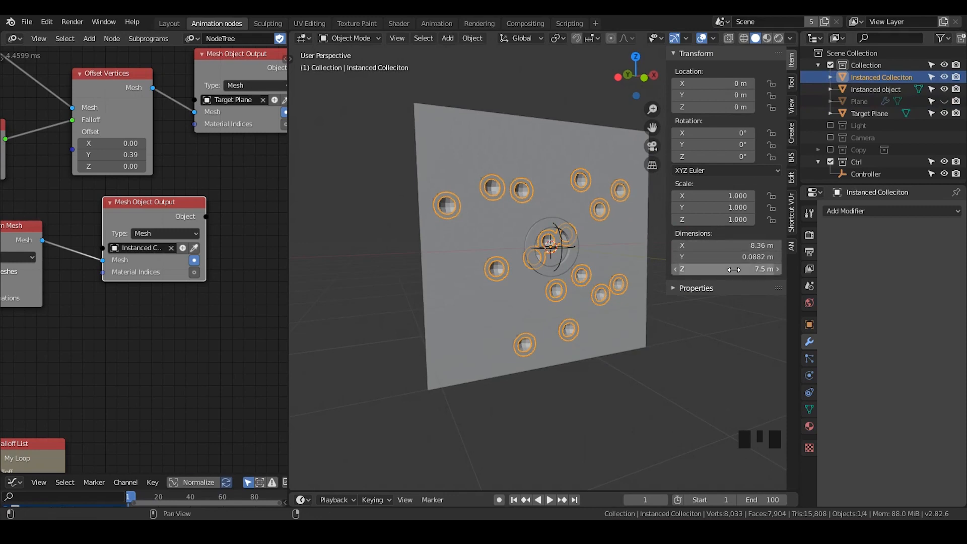
Compare the dimensions of Target Plane and the instanced rings and look through the available modifiers
click(548, 157)
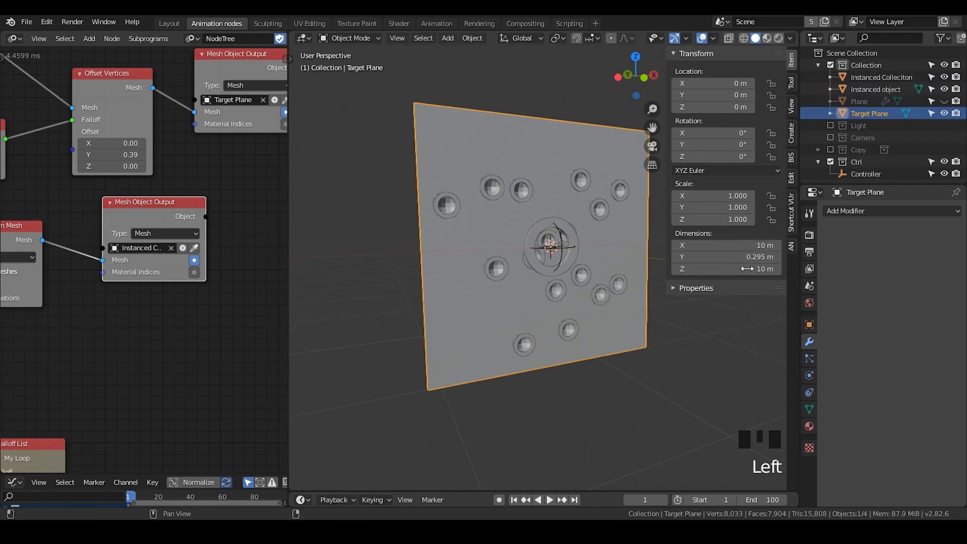
mouse_move(509, 254)
middle_down()
mouse_move(525, 257)
mouse_move(536, 202)
mouse_move(514, 237)
middle_up()
scroll(525, 257, up, 2)
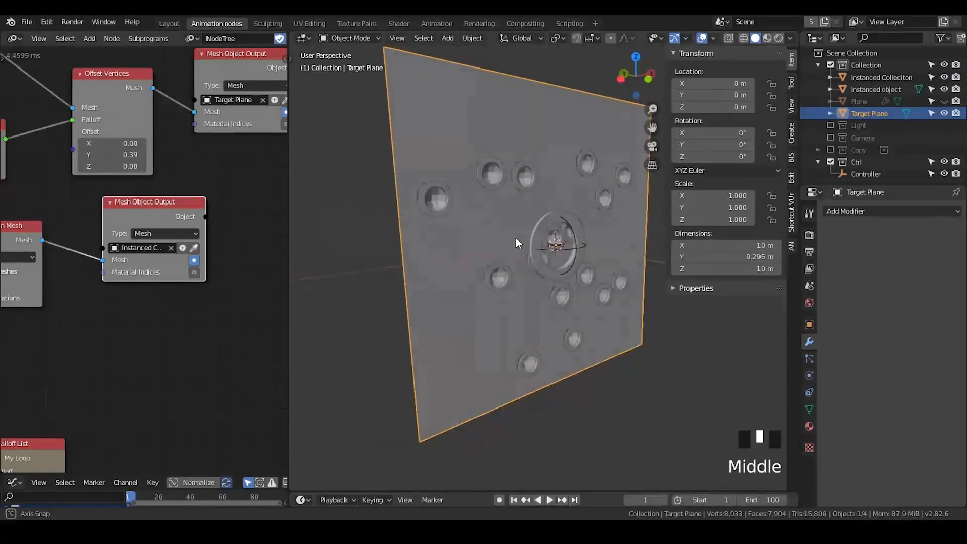
click(503, 172)
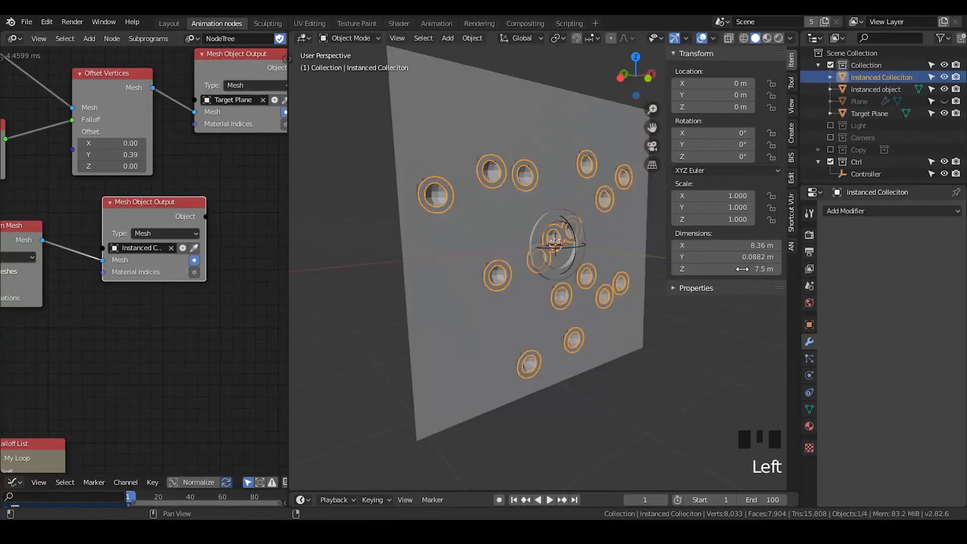
click(862, 212)
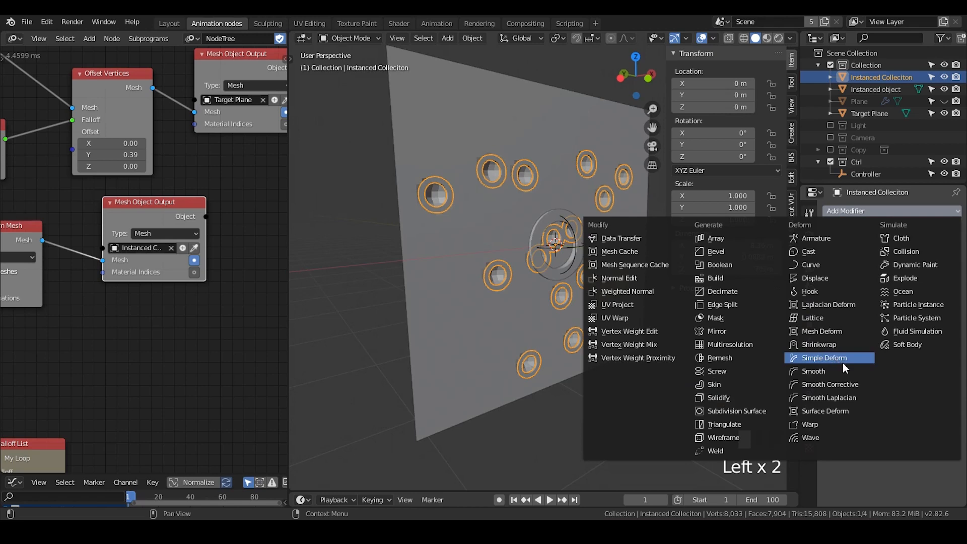
click(596, 191)
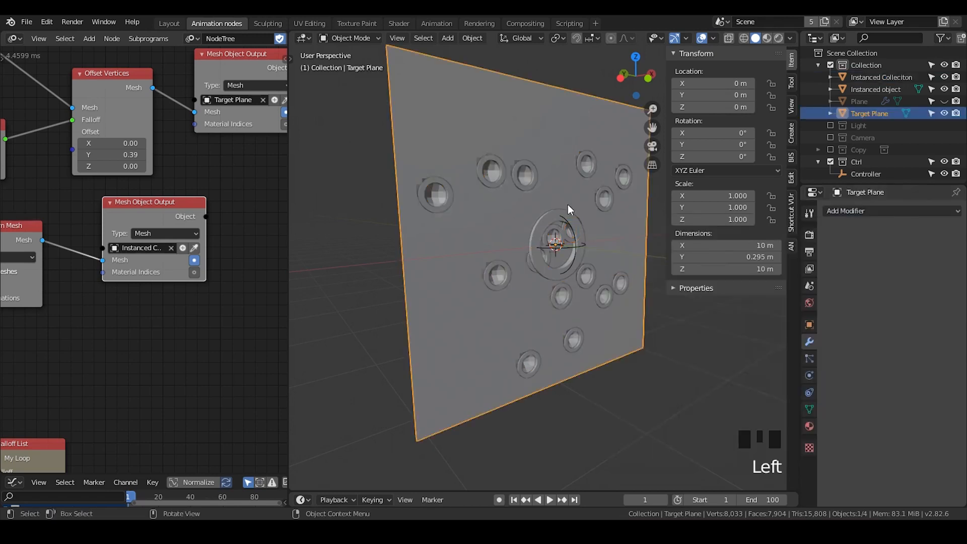
middle_drag(571, 247, 565, 250)
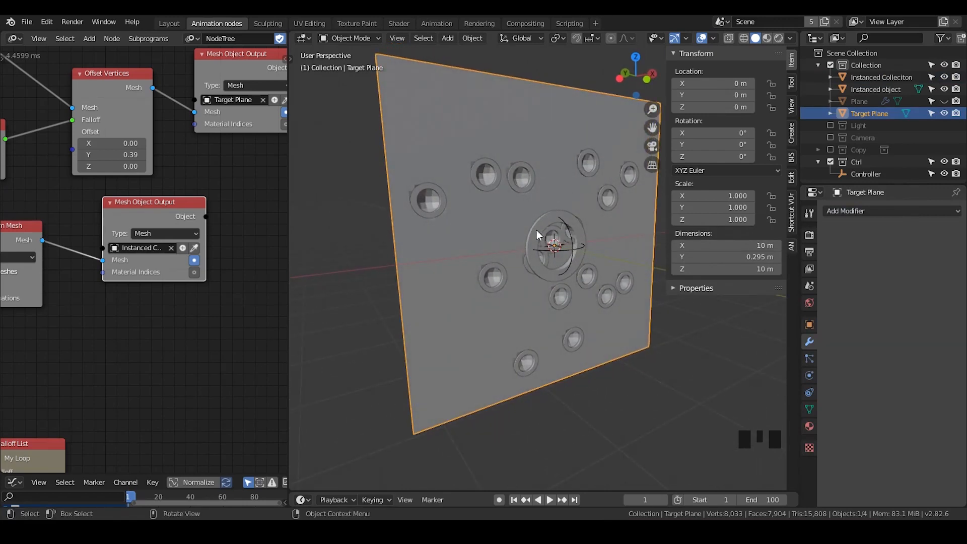
click(535, 175)
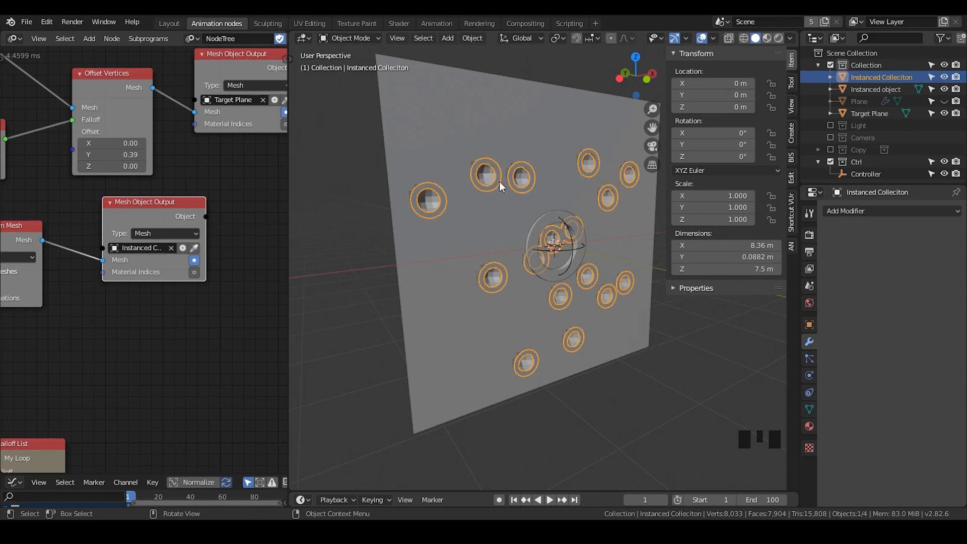
click(573, 213)
middle_drag(585, 259, 555, 262)
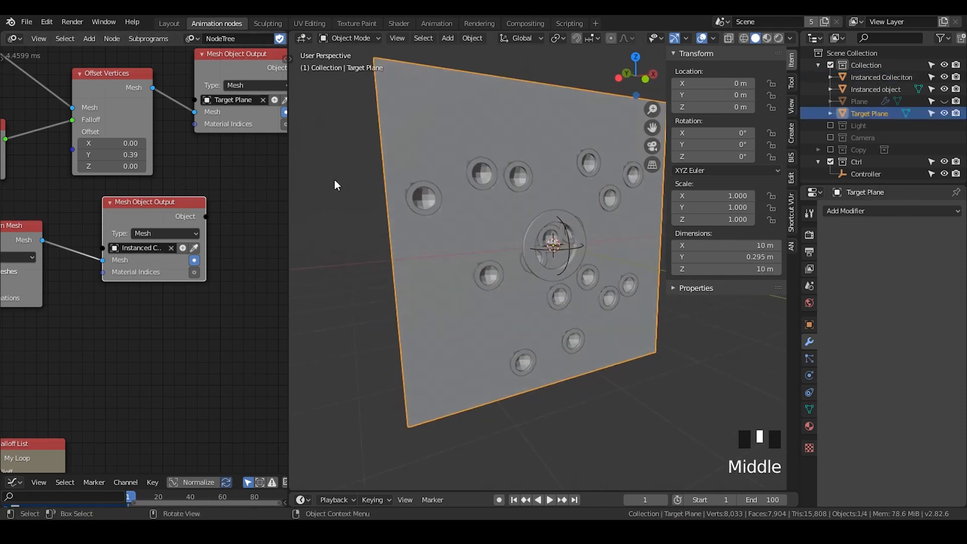
Enlarge the node editor, select both the rings and the plane, and move the rings' Mesh Object Output node farther from Transform Mesh
drag(290, 179, 458, 183)
middle_drag(389, 205, 379, 228)
click(564, 170)
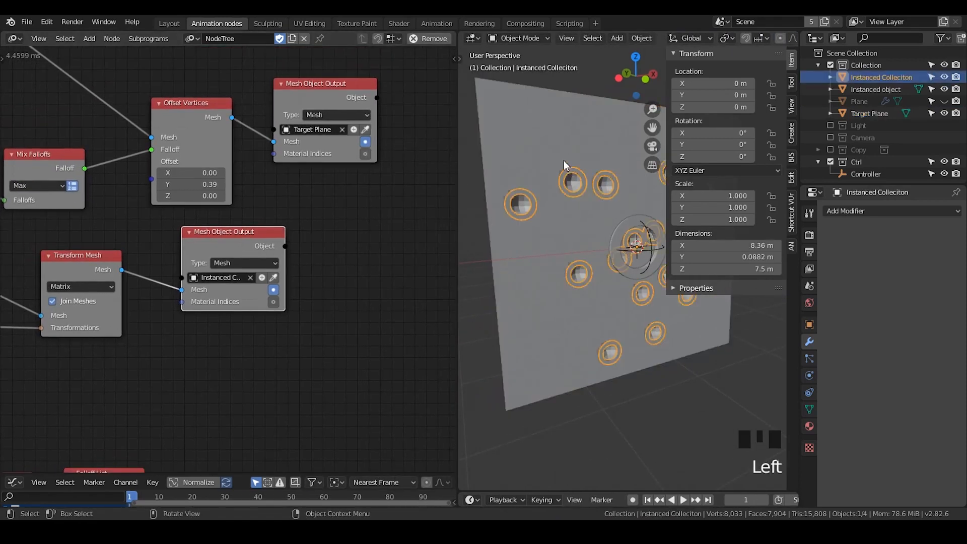
shift+click(552, 135)
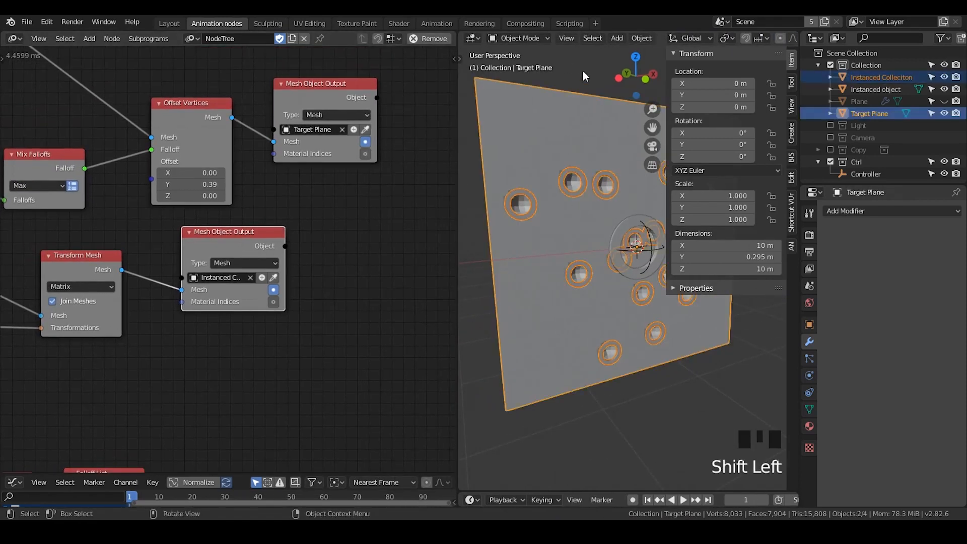
click(267, 233)
drag(267, 233, 383, 220)
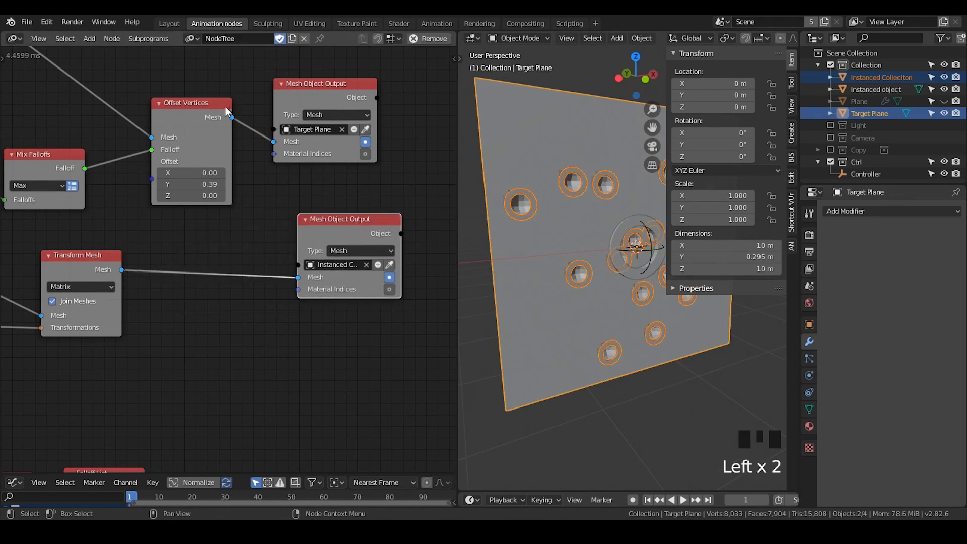
Add a Create Mesh List node and feed it the meshes from Offset Vertices and Transform Mesh
key(ctrl+a)
text(create me)
key(Return)
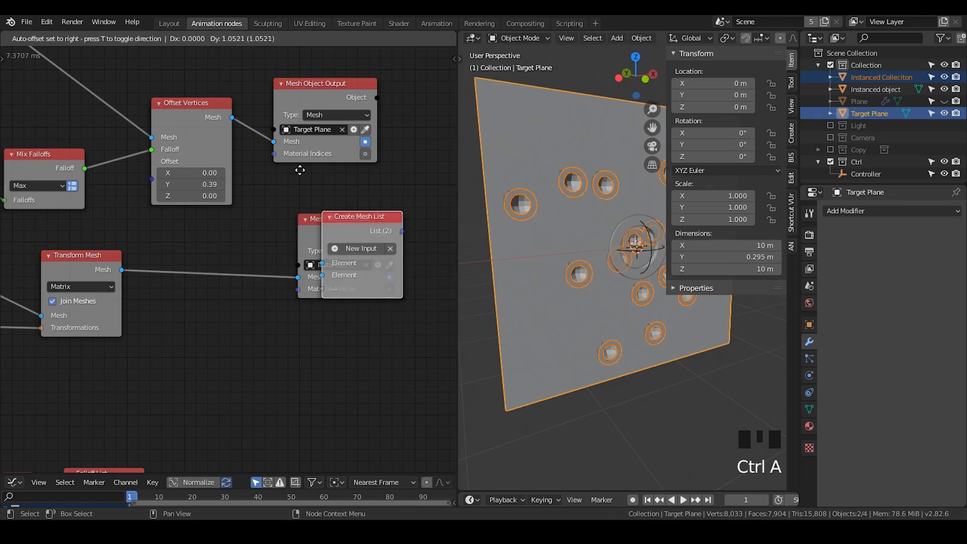
drag(230, 119, 263, 224)
drag(123, 270, 267, 234)
Move both Mesh Object Output nodes aside and link the mesh list through Join Mesh List to the Target Plane output
middle_drag(295, 256, 170, 270)
drag(202, 234, 289, 184)
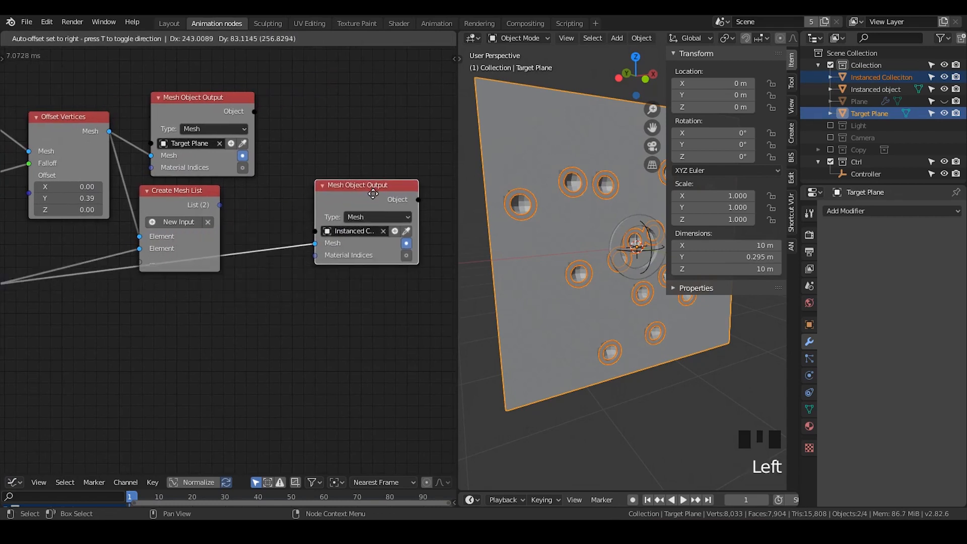
drag(203, 110, 369, 105)
drag(219, 205, 318, 150)
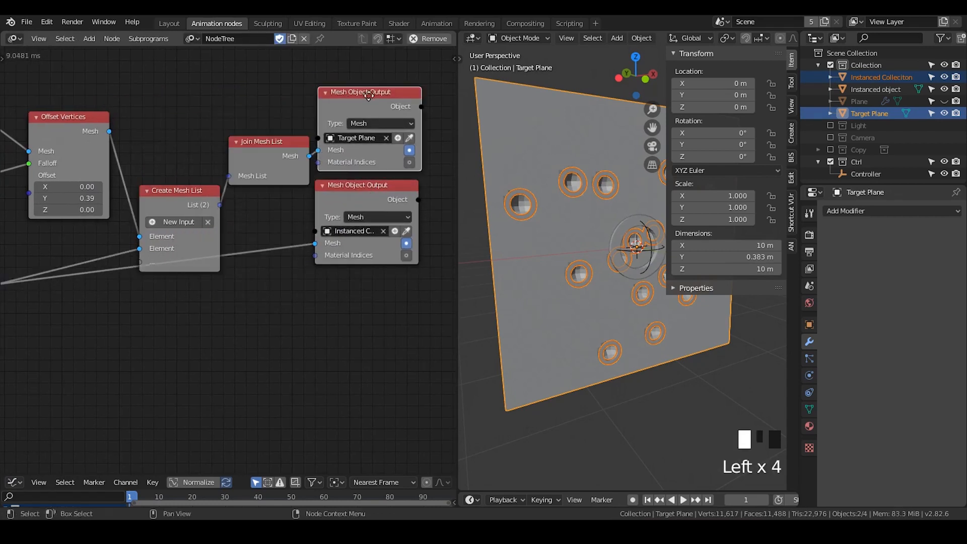
Collapse the Join Mesh List node and space it between Create Mesh List and the Target Plane output
drag(348, 95, 396, 91)
drag(236, 141, 229, 173)
click(259, 135)
Delete the Mesh Object Output node of the separate rings and remove the Instanced Colleciton object from the scene
drag(344, 191, 340, 235)
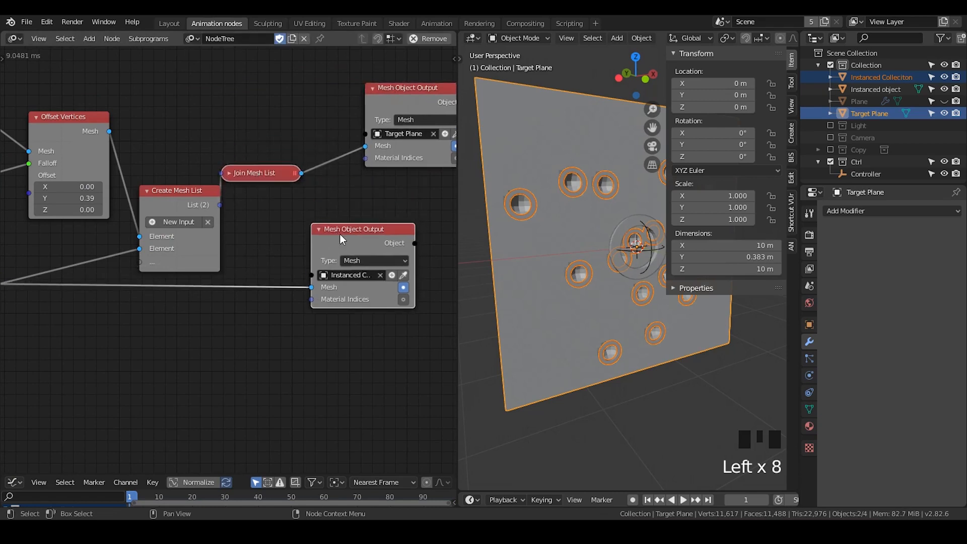
key(x)
click(907, 75)
mouse_move(878, 75)
mouse_down()
mouse_move(858, 143)
mouse_move(863, 66)
mouse_up()
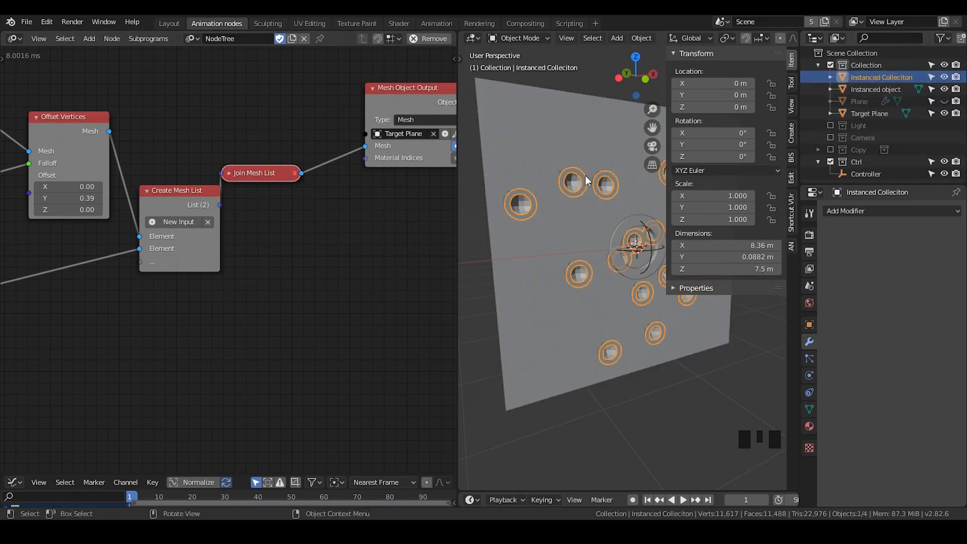
key(n)
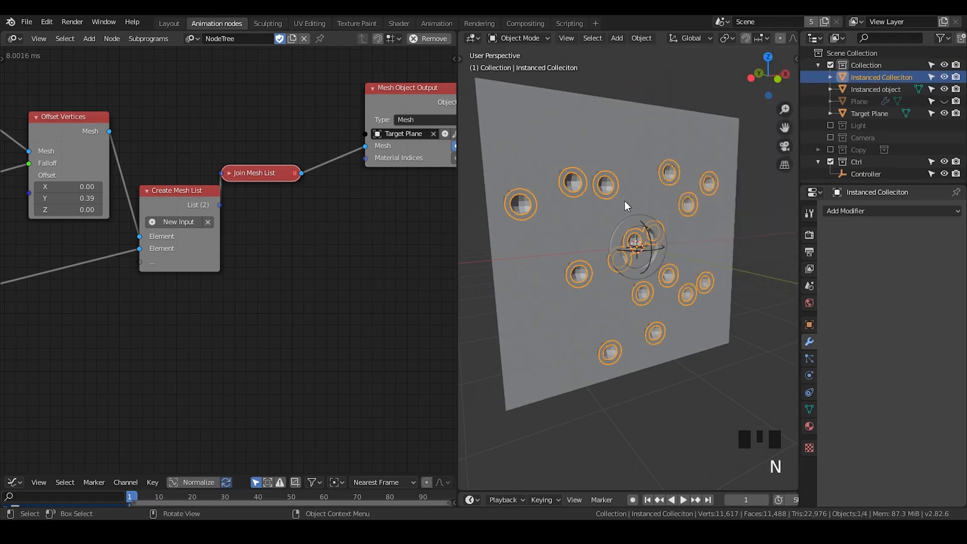
middle_drag(620, 201, 694, 104)
key(x)
click(603, 179)
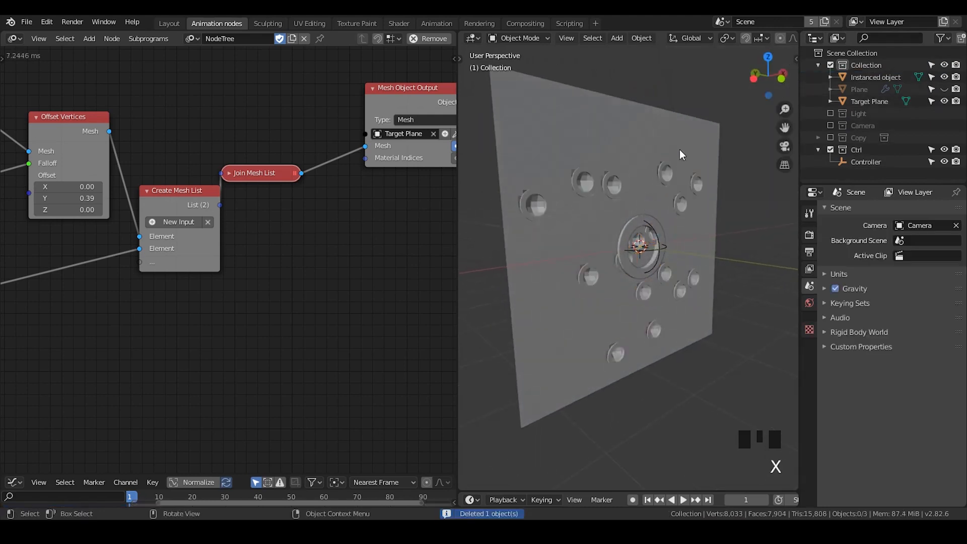
Hide Instanced object in the viewport and make Target Plane the selected object
click(864, 77)
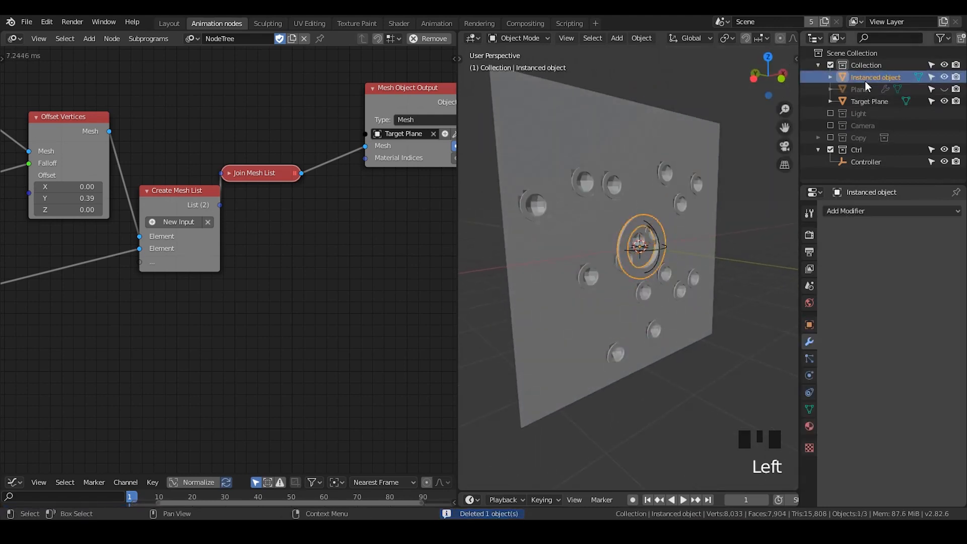
click(885, 102)
click(944, 77)
middle_drag(644, 170, 637, 198)
scroll(642, 188, up, 2)
Find the material properties of Target Plane and add a new material to it
click(871, 212)
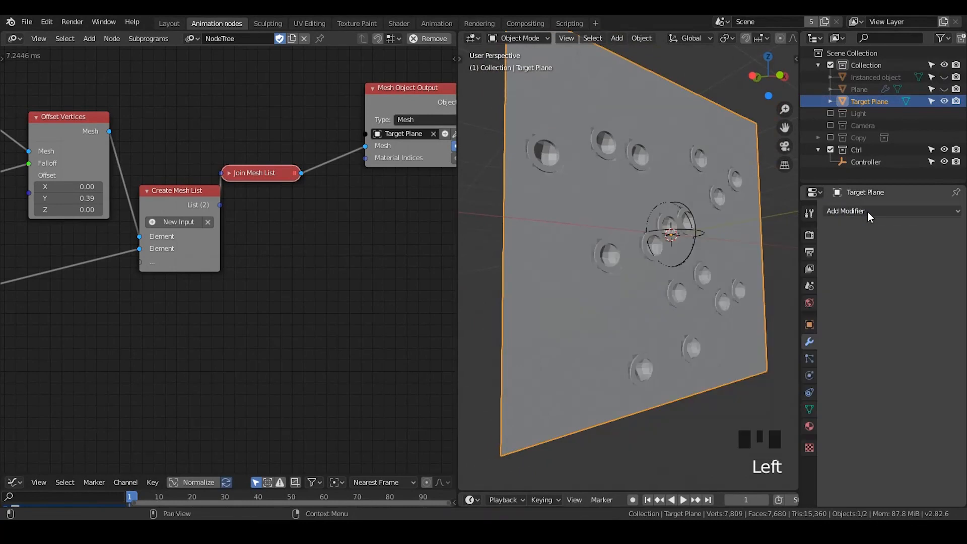
click(810, 392)
click(810, 407)
click(810, 393)
click(808, 358)
click(807, 343)
middle_drag(592, 252, 739, 203)
click(810, 425)
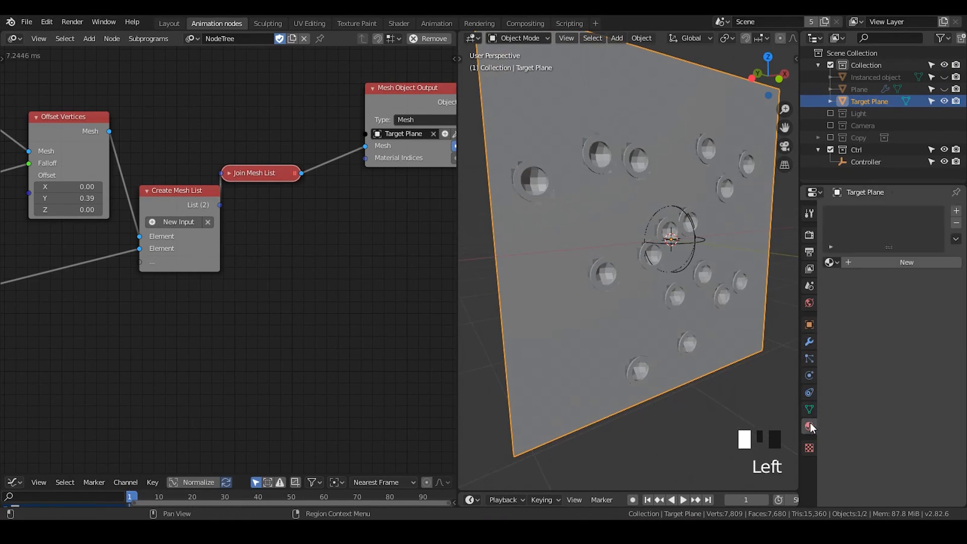
click(856, 259)
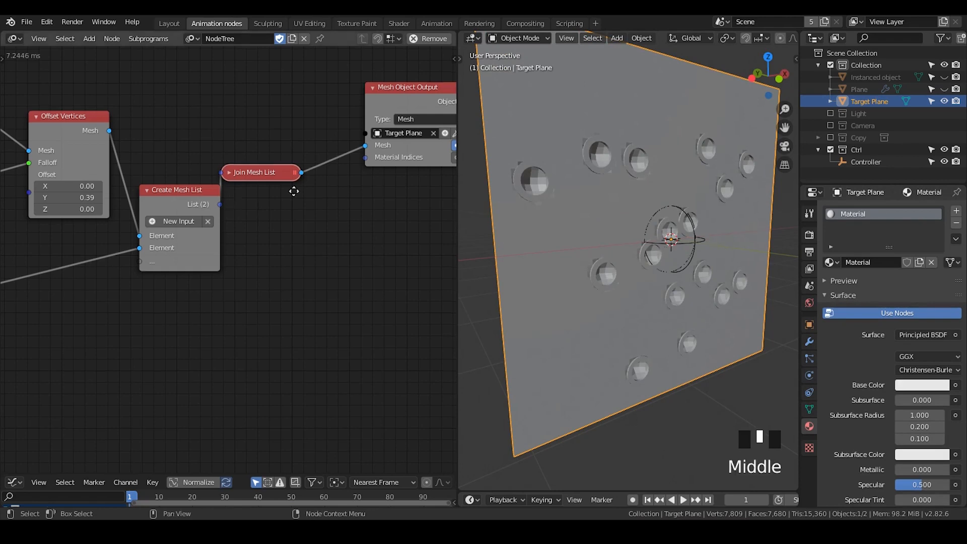
Set the Y offset of the Offset Vertices node to 0.75
middle_drag(18, 193, 140, 186)
drag(194, 189, 225, 189)
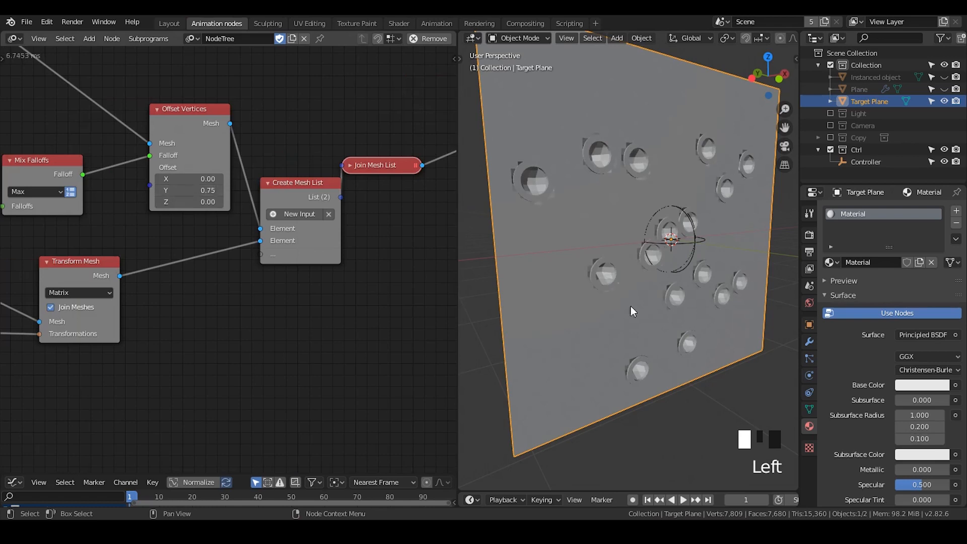
Play the animation, examine the joined plane and rings from several angles, and stop playback
click(683, 499)
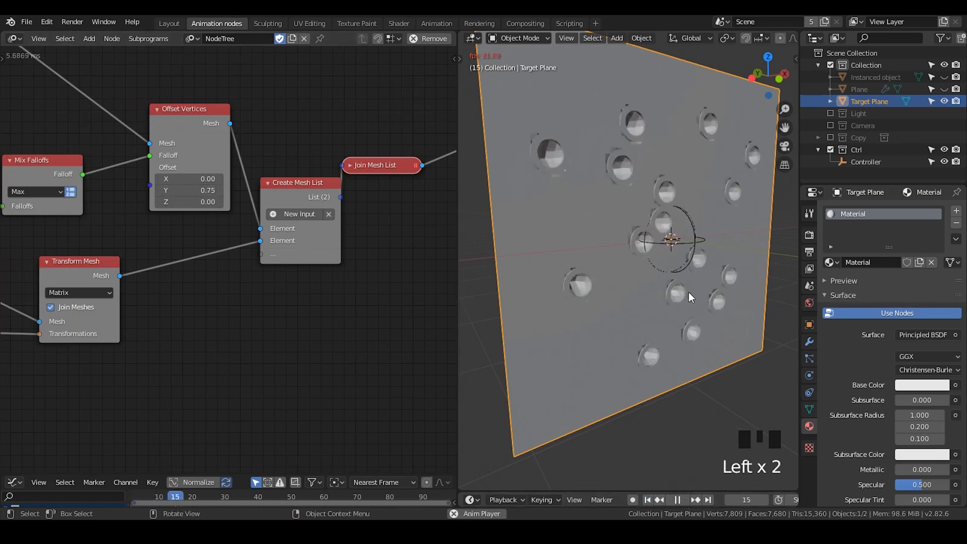
middle_drag(700, 247, 665, 227)
scroll(694, 243, down, 1)
scroll(711, 257, up, 2)
shift+scroll(712, 259, down, 1)
scroll(712, 259, down, 1)
shift+middle_drag(715, 268, 707, 266)
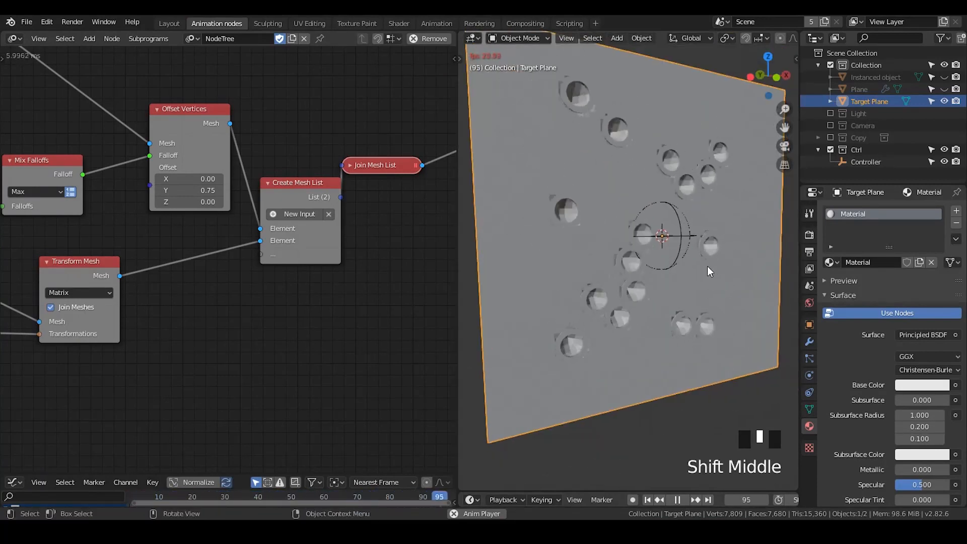
scroll(708, 266, down, 1)
click(684, 501)
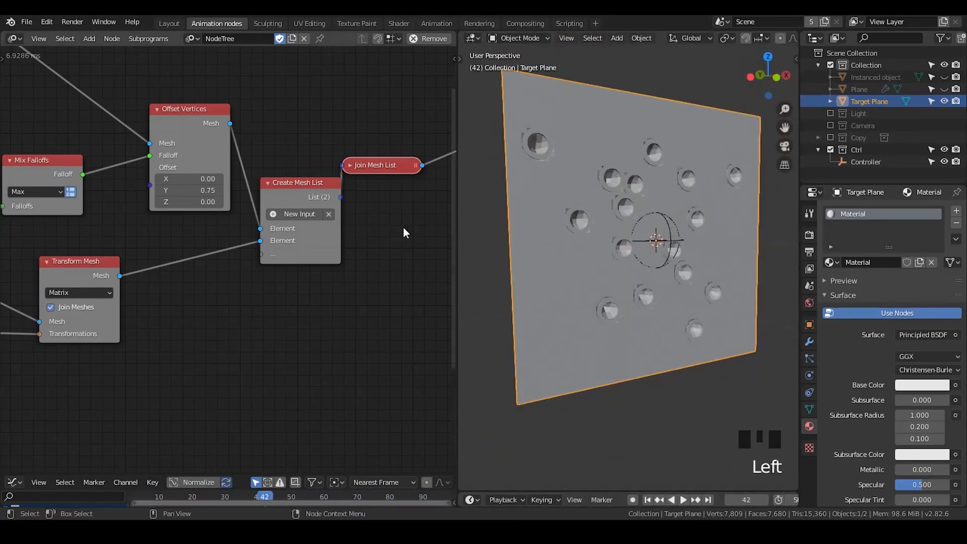
Reposition the collapsed Join Mesh List node between Create Mesh List and Mesh Object Output
middle_drag(405, 228, 293, 230)
drag(276, 169, 304, 173)
middle_drag(386, 222, 350, 226)
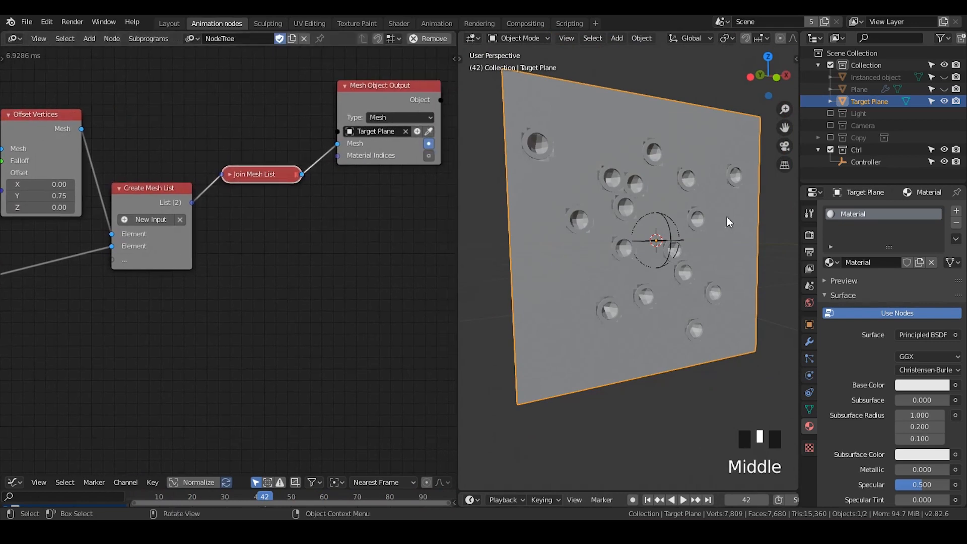
Add a Simple Deform modifier to Target Plane, set to Bend with an angle of 180°
click(810, 342)
click(851, 212)
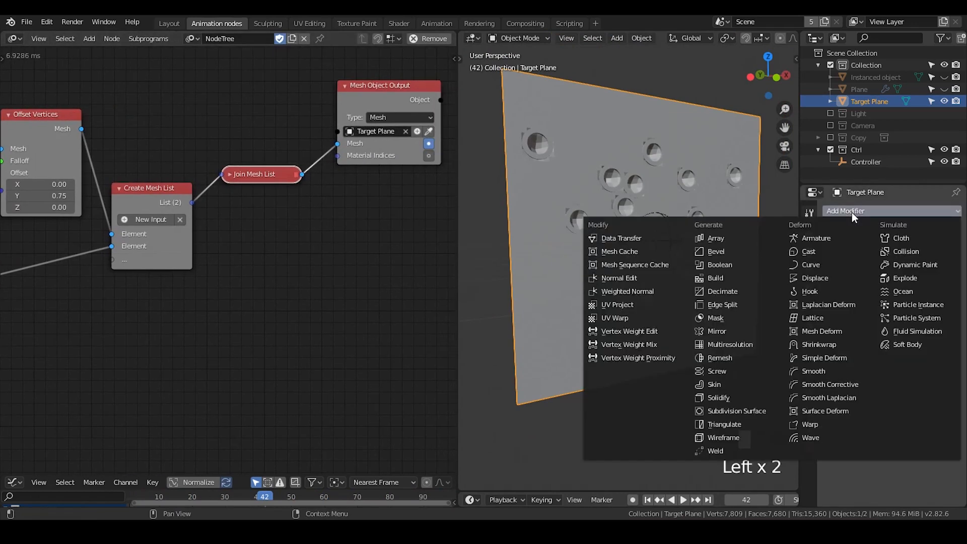
click(834, 362)
click(869, 268)
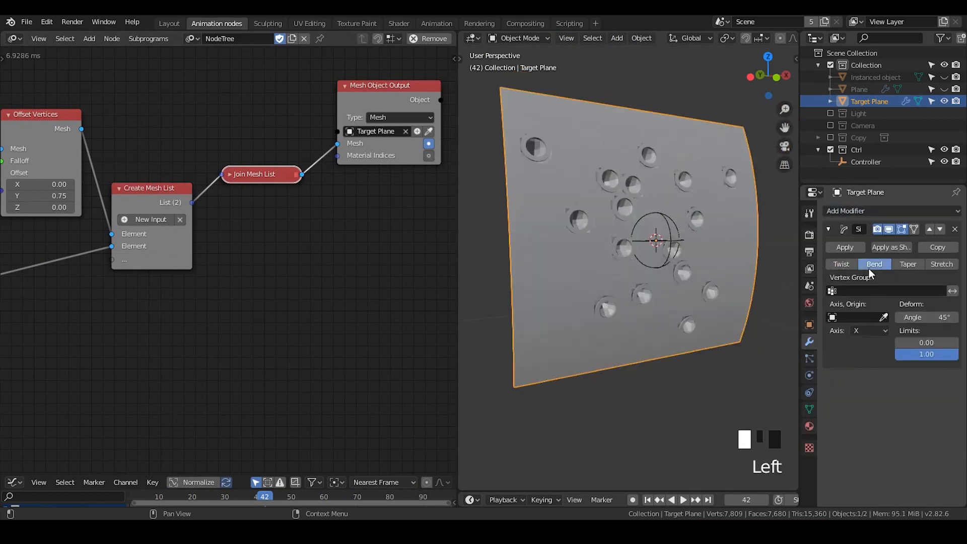
click(922, 315)
click(927, 316)
key(Return)
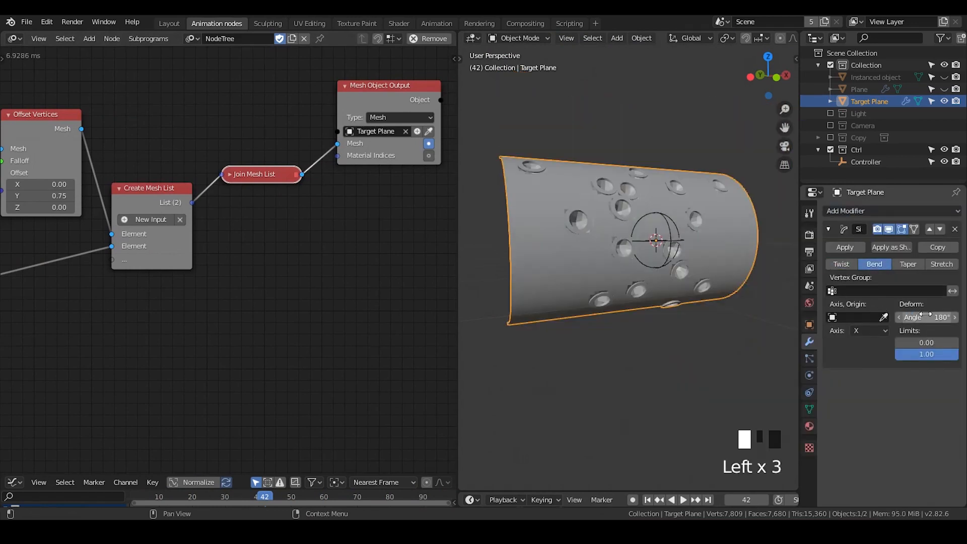
Duplicate Target Plane's Bend modifier and set the copy's axis to Z
click(939, 250)
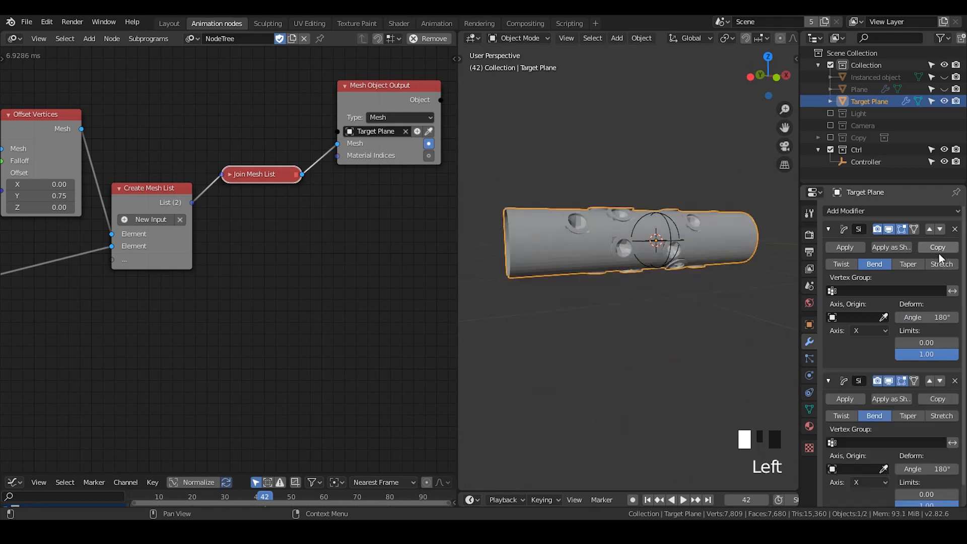
scroll(938, 430, down, 3)
scroll(938, 458, up, 1)
click(879, 479)
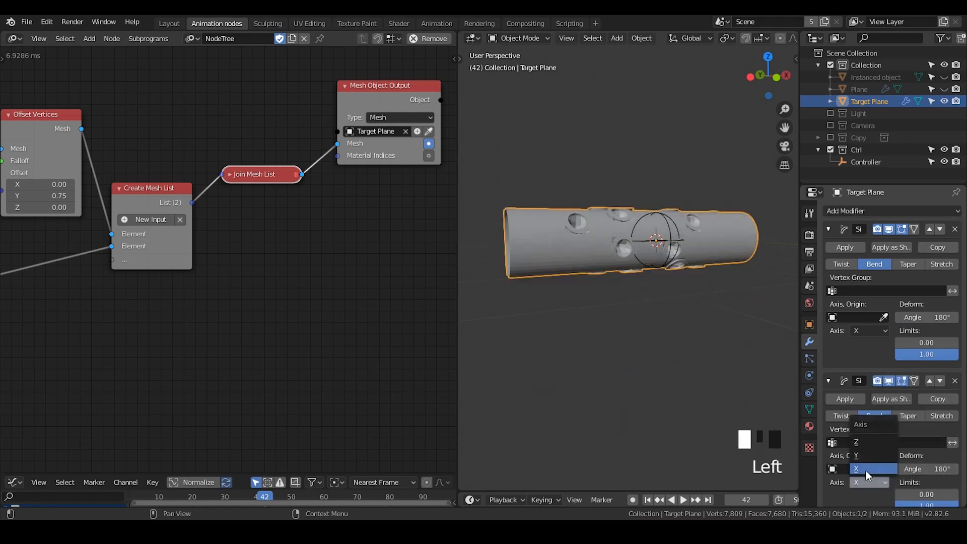
click(864, 444)
middle_drag(644, 254, 740, 292)
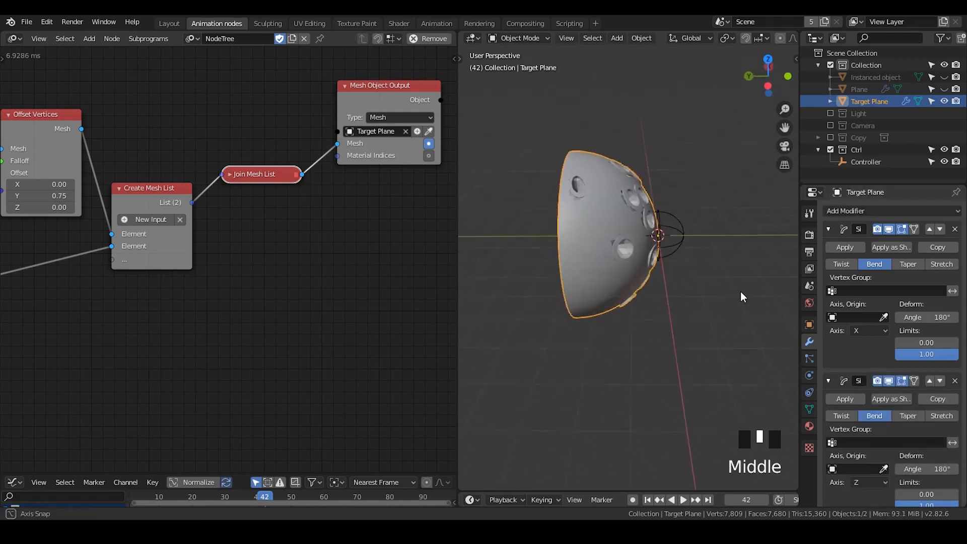
middle_drag(608, 262, 586, 261)
scroll(606, 243, down, 2)
scroll(635, 207, up, 4)
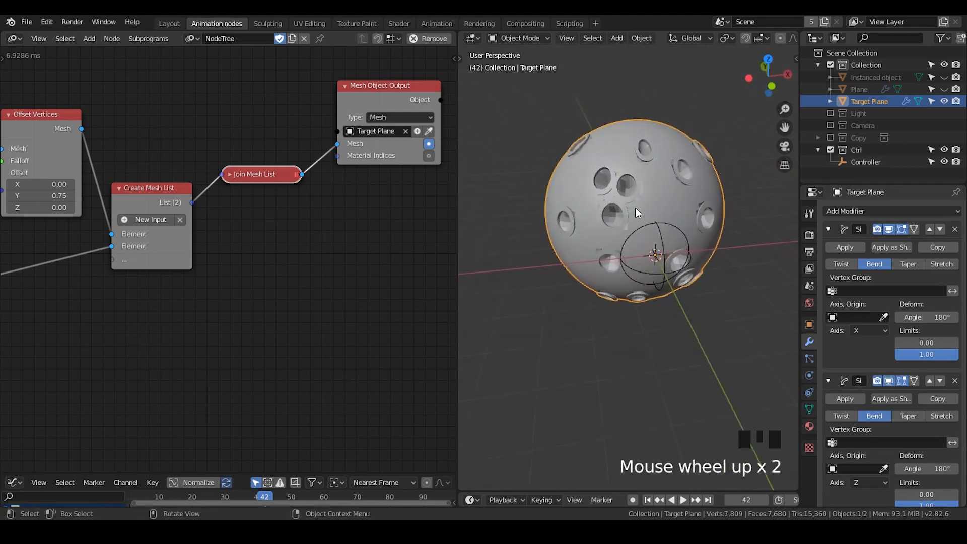
Shade Target Plane smooth
right_click(670, 162)
middle_drag(670, 191, 653, 199)
scroll(702, 176, down, 1)
Set the Close Packing node's margin to 0.2 and apply smooth shading to Target Plane again
middle_drag(263, 224, 518, 189)
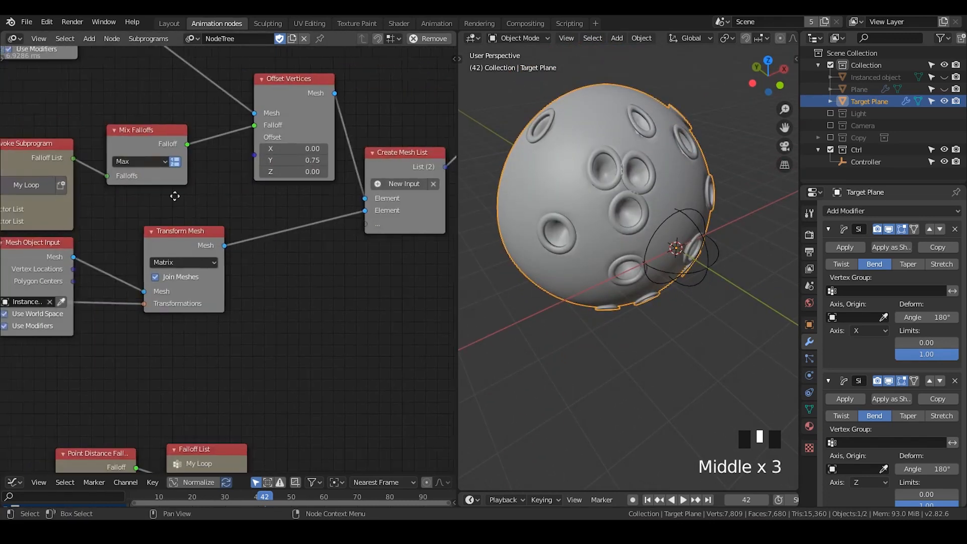
middle_drag(71, 221, 290, 174)
middle_drag(127, 186, 276, 175)
shift+drag(113, 147, 114, 147)
text(0.2)
key(Return)
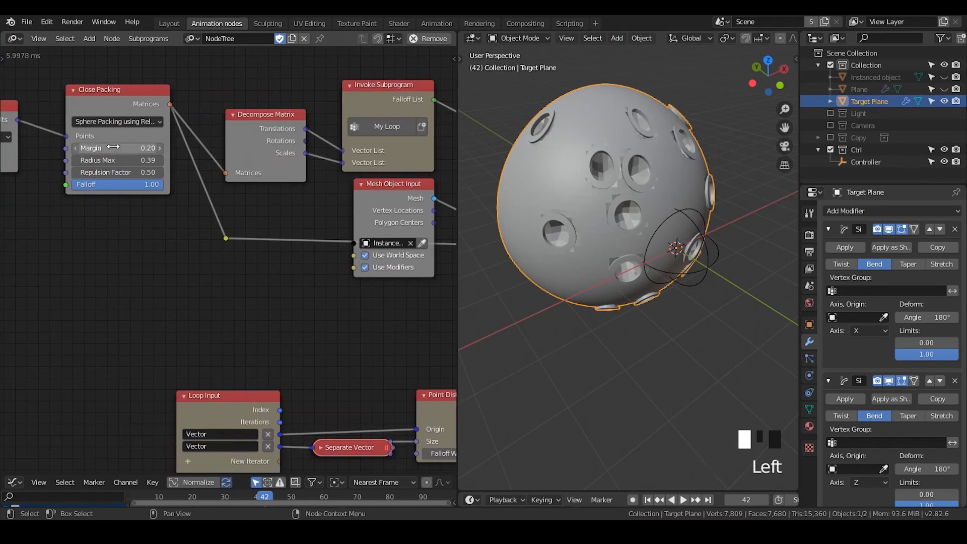
middle_drag(470, 179, 561, 178)
right_drag(561, 178, 562, 178)
Add a Shade Object Smooth node after Mesh Object Output and connect the Object output to its Object input
middle_drag(387, 197, 234, 202)
middle_drag(404, 154, 152, 188)
middle_drag(207, 164, 2, 198)
middle_drag(315, 158, 286, 173)
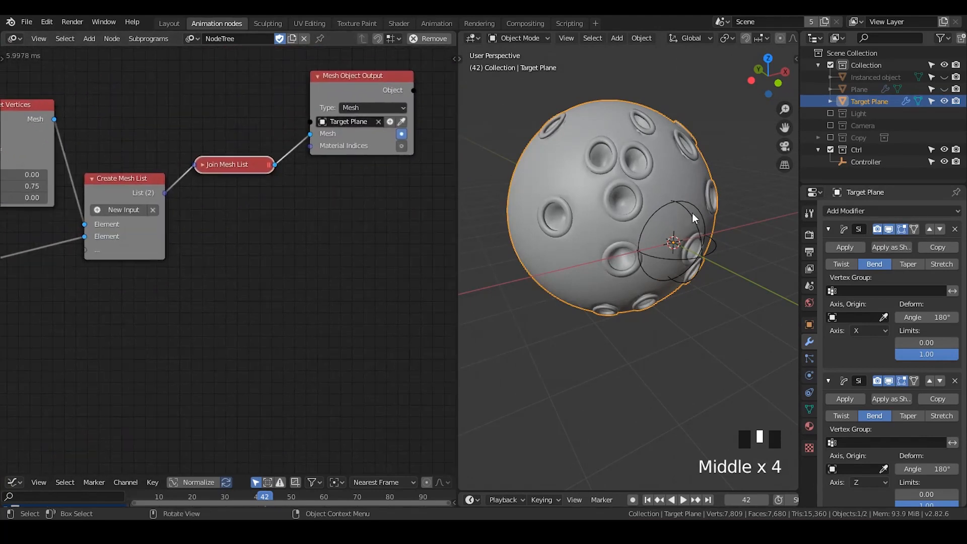
middle_drag(378, 215, 227, 244)
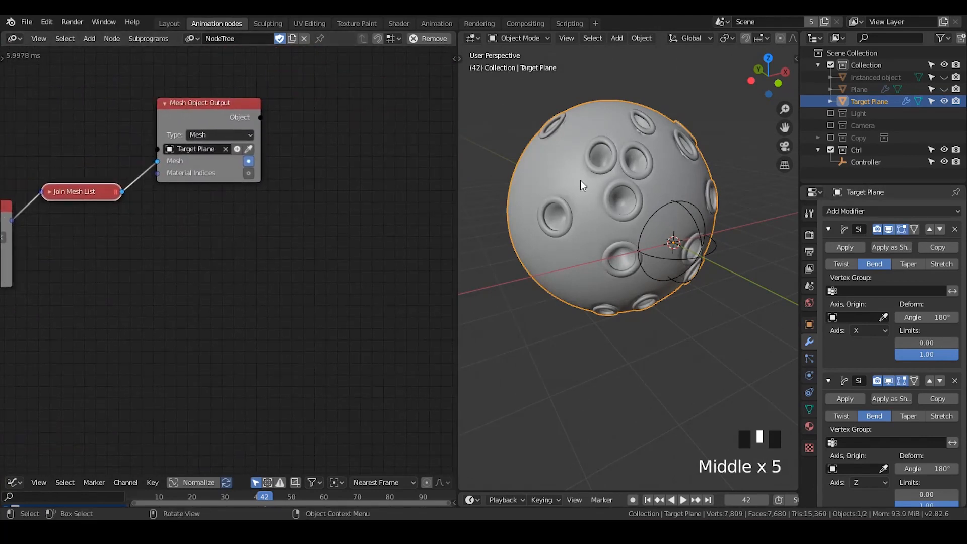
key(ctrl+a)
text(object )
text(s)
text(o)
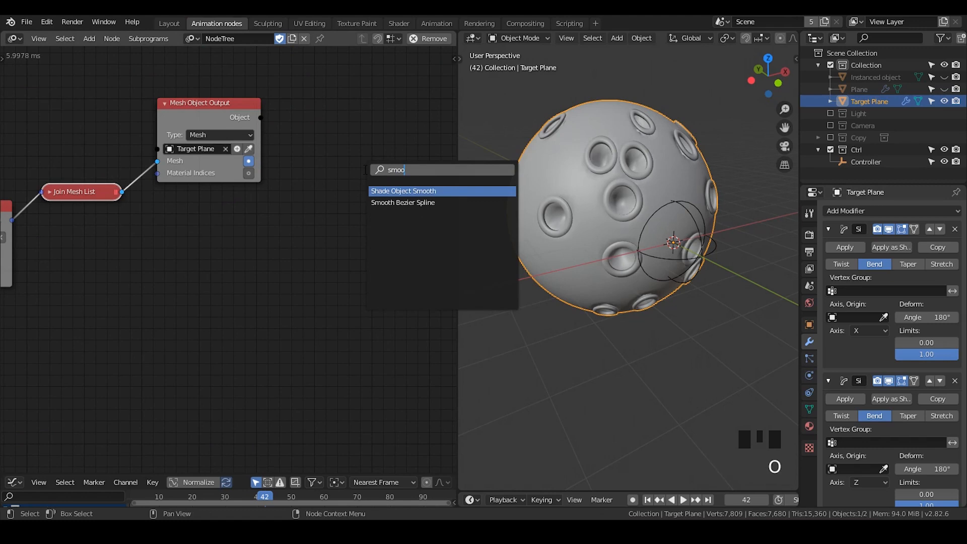
key(Return)
click(315, 103)
drag(257, 117, 321, 156)
drag(353, 118, 330, 128)
Add a UV sphere mesh at the world origin
middle_drag(606, 126, 650, 211)
middle_drag(602, 167, 566, 164)
middle_drag(686, 170, 656, 161)
key(shift+a)
mouse_move(655, 161)
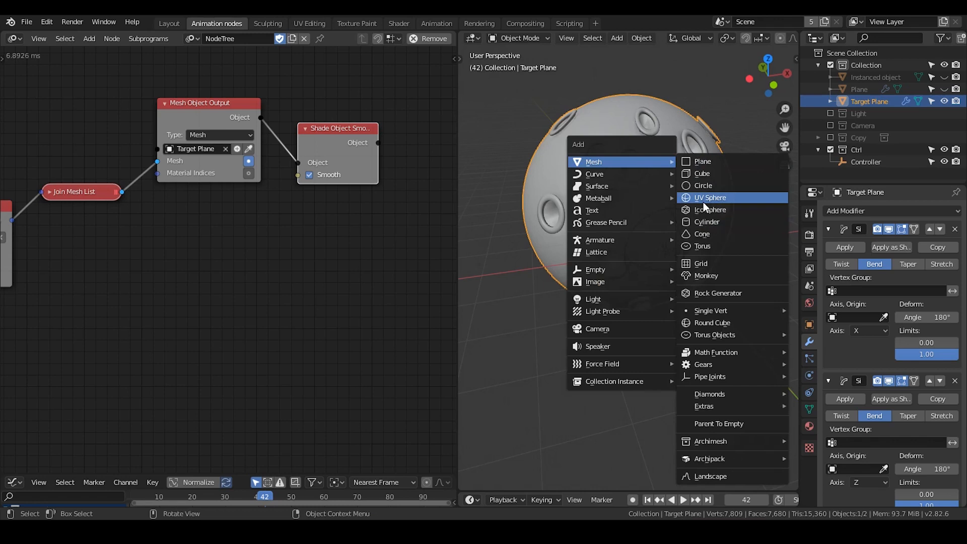
click(707, 201)
middle_drag(660, 212, 741, 212)
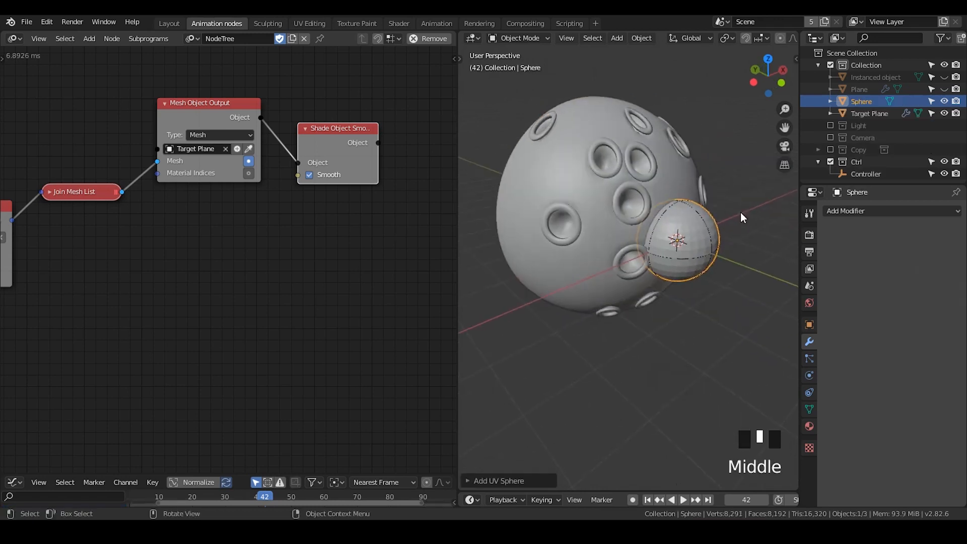
Move the sphere along Y into the bent plane and enlarge it to roughly the plane's curvature
key(g)
click(638, 182)
key(s)
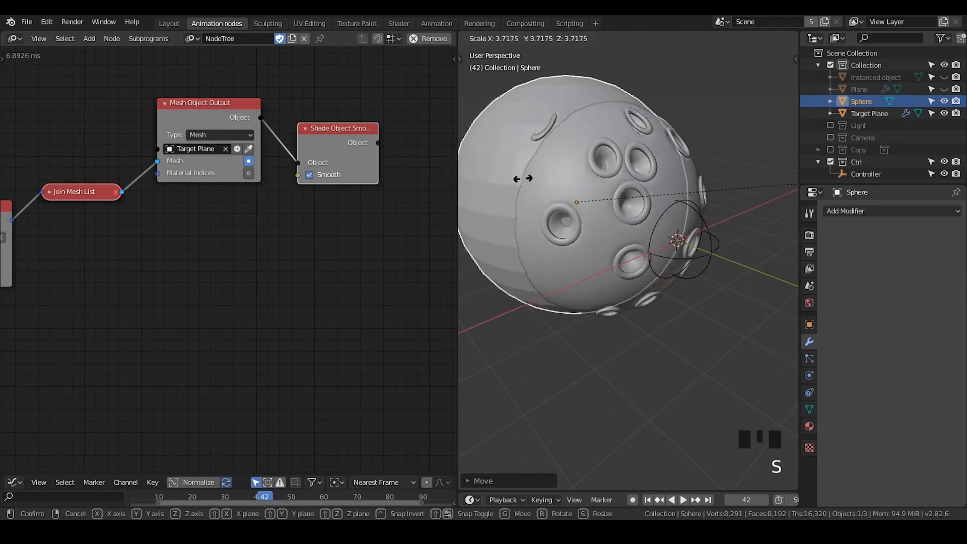
click(511, 178)
key(g)
key(x)
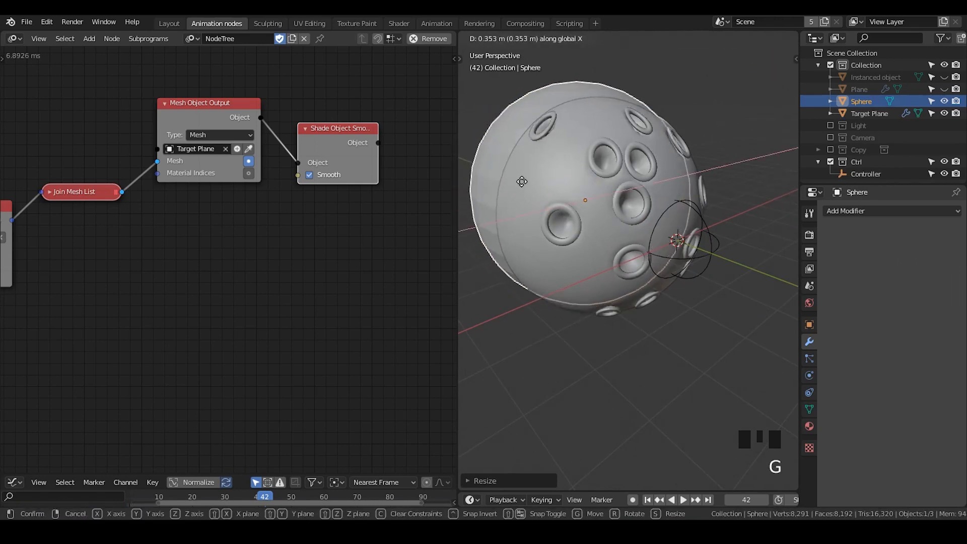
key(g)
click(679, 157)
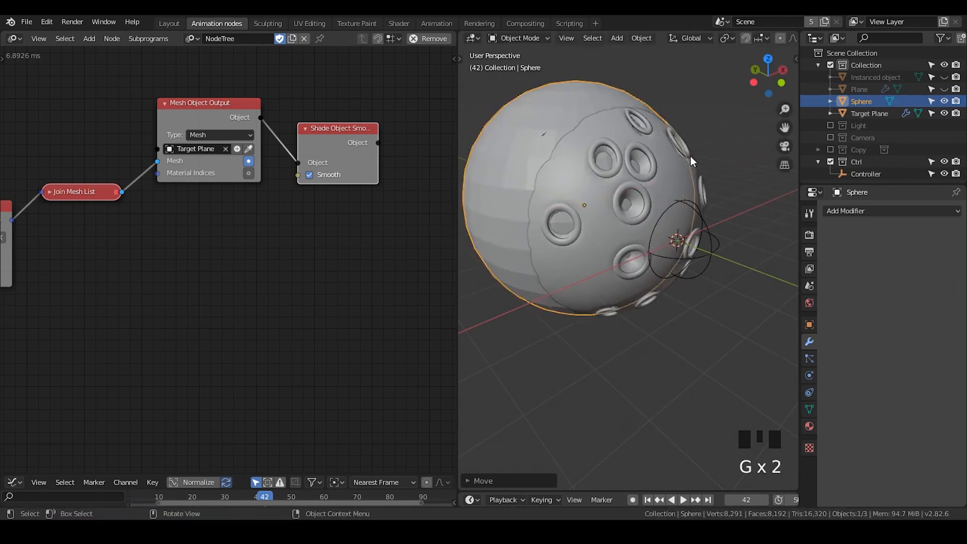
Scale the sphere down to about 5.9 m across and move it along Y to about 2.94 m
key(s)
click(708, 156)
key(g)
key(y)
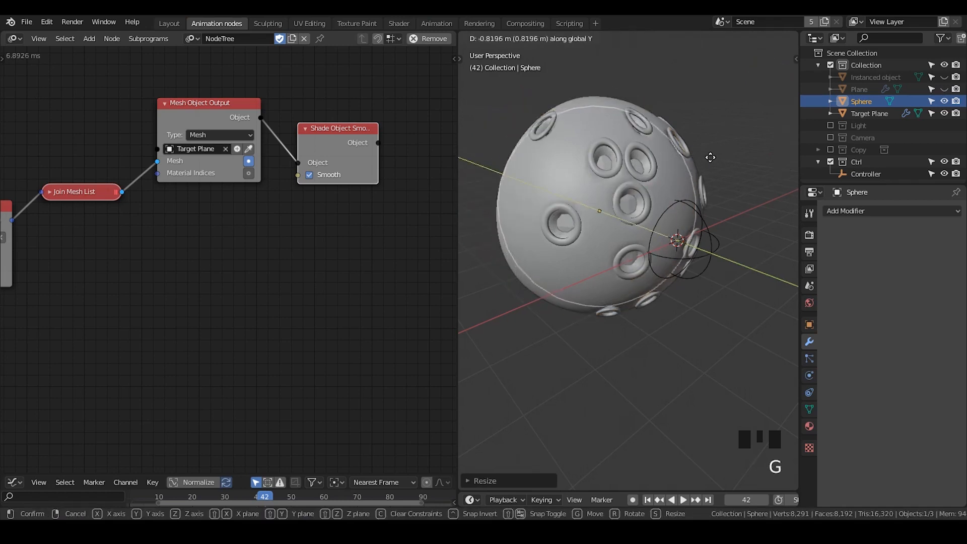
click(713, 158)
Check Target Plane's dimensions and how it meets the sphere, and collapse its first Simple Deform modifier
middle_drag(680, 226, 714, 221)
shift+middle_drag(540, 237, 616, 225)
click(651, 102)
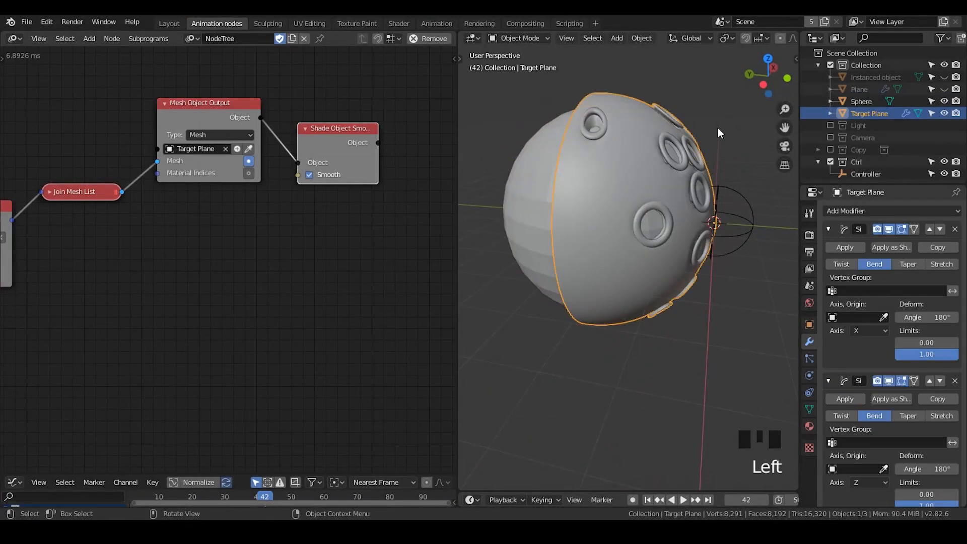
key(n)
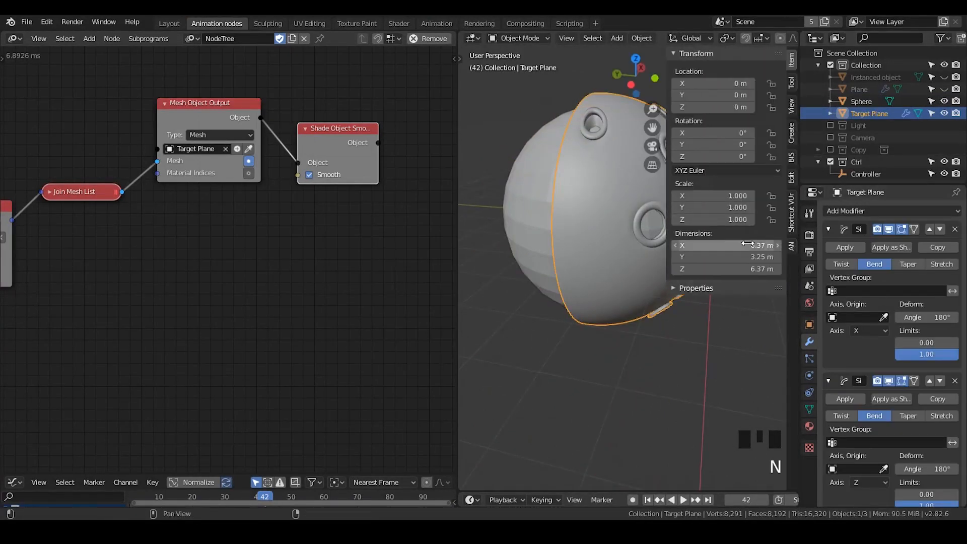
key(n)
click(513, 175)
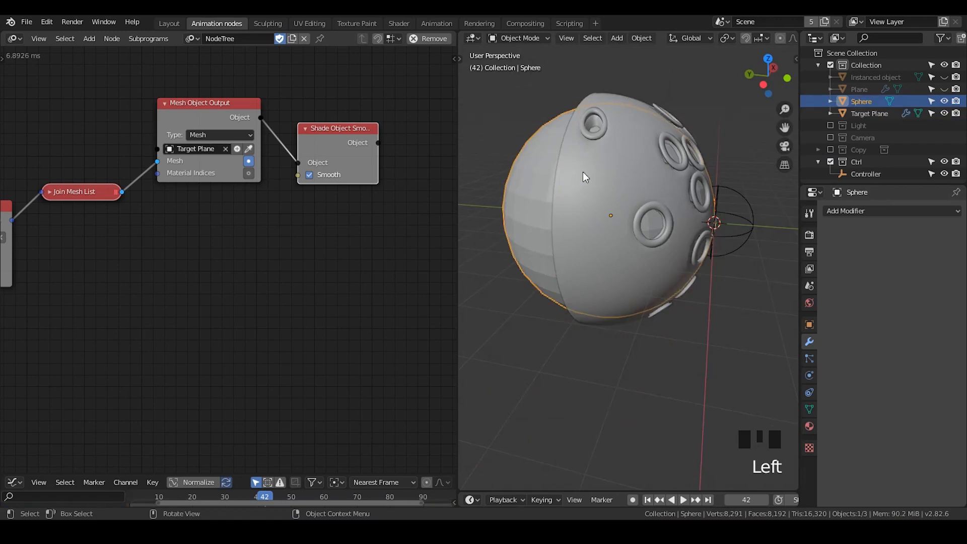
click(638, 174)
click(829, 228)
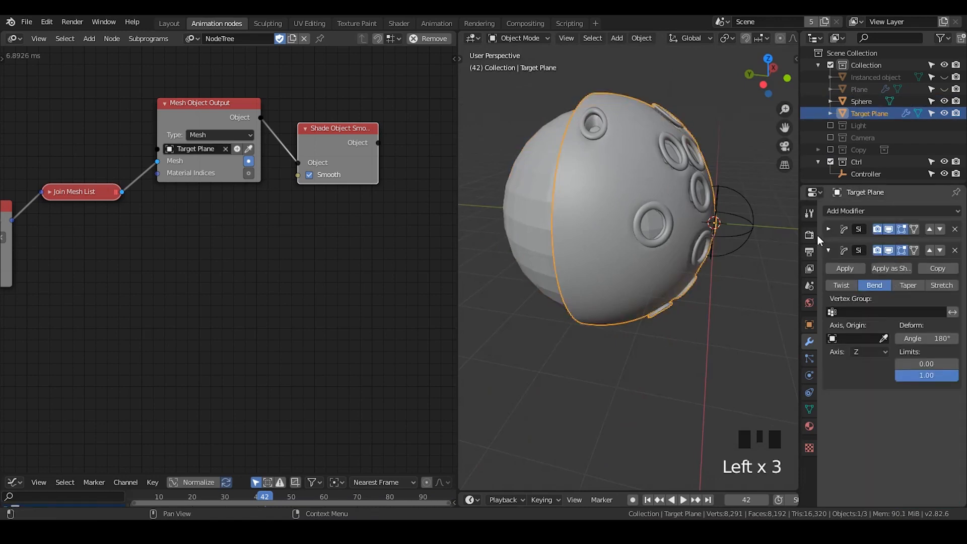
Set the sphere's X, Y and Z dimensions to 5 m
click(524, 168)
key(n)
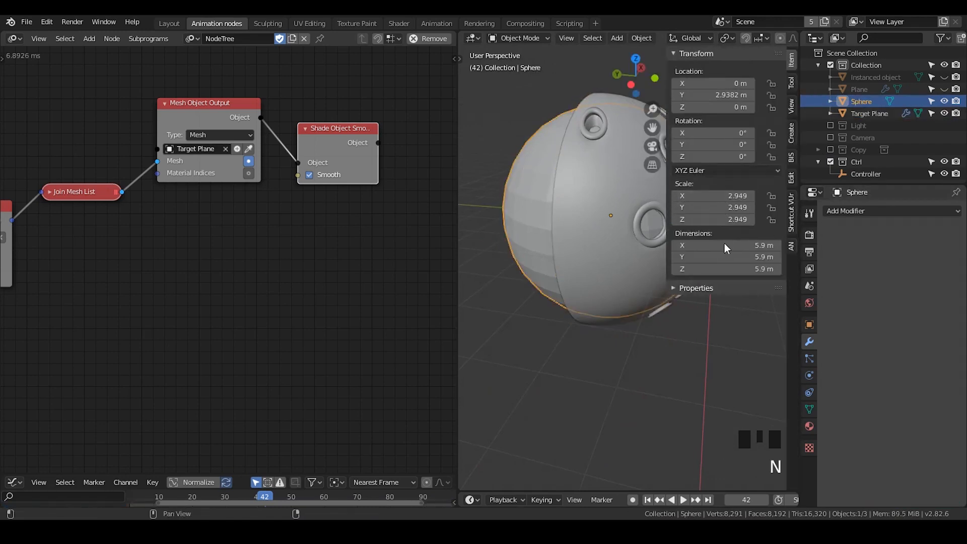
click(728, 245)
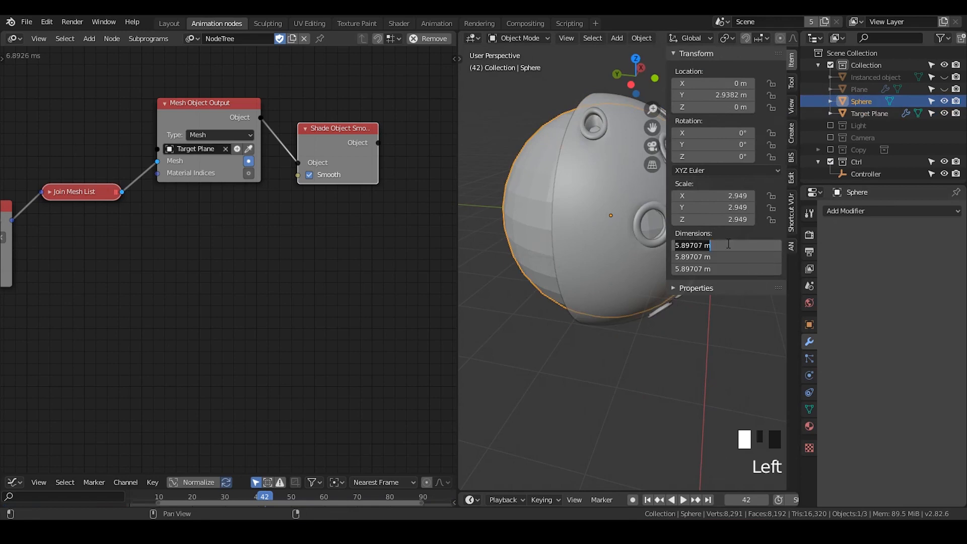
text(5)
key(Return)
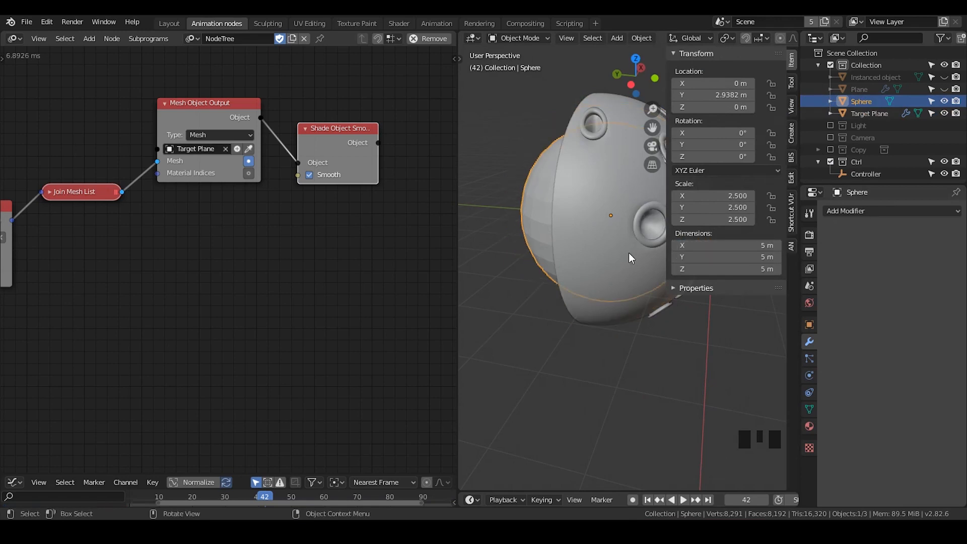
key(n)
Scale the sphere up about 1.15 times against the bent plane in the left orthographic view
middle_drag(673, 253, 664, 224)
click(767, 76)
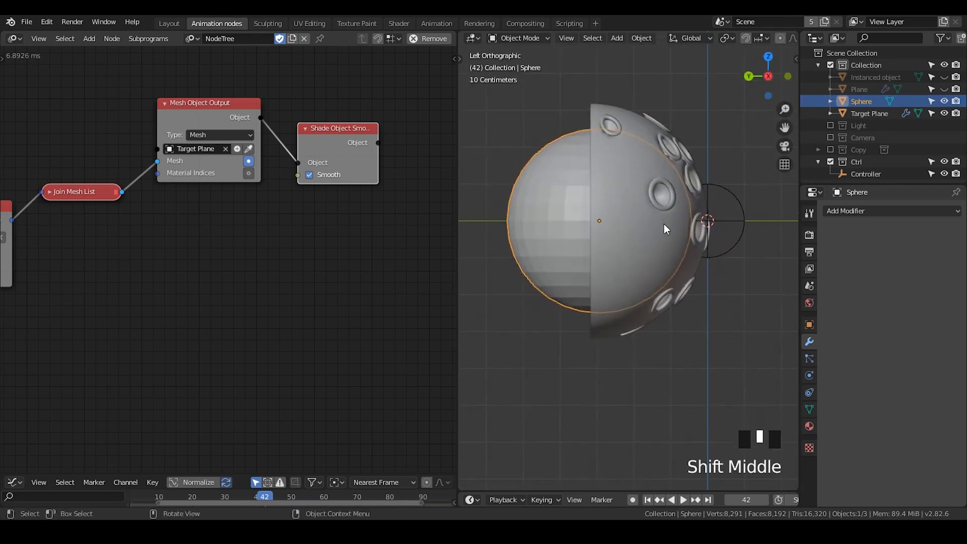
key(s)
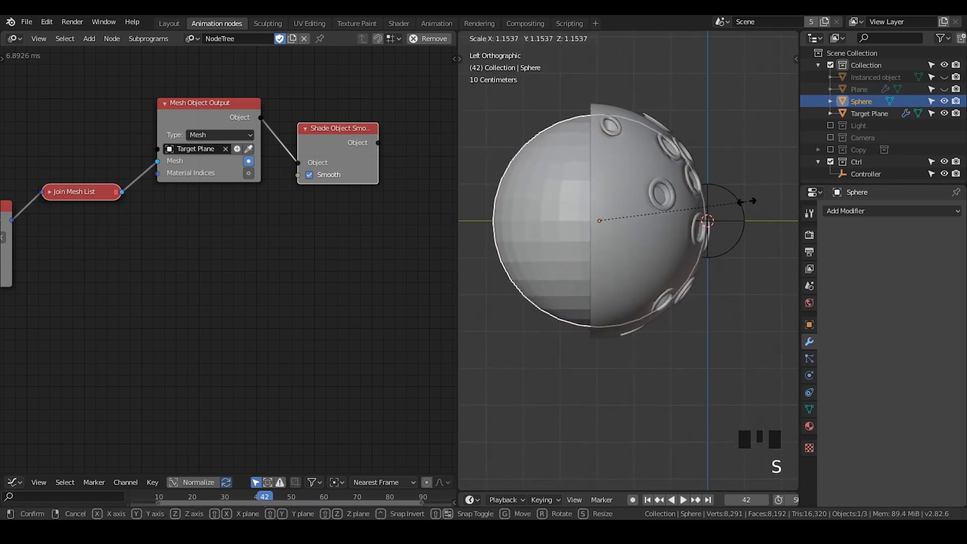
click(747, 202)
middle_drag(743, 216, 755, 232)
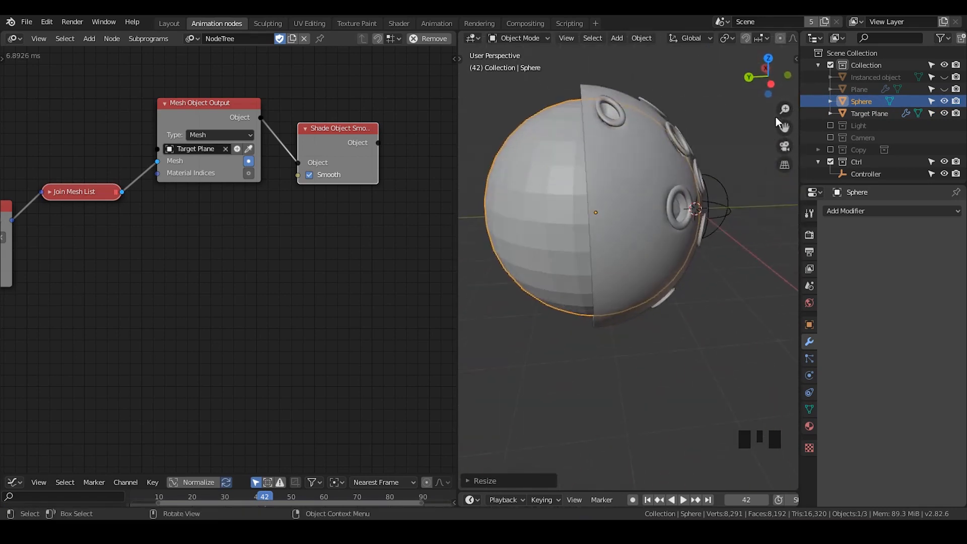
Move the sphere about 0.25 m along Y to centre it on the bent plane's open edge
click(772, 90)
key(g)
key(x)
right_click(704, 191)
key(g)
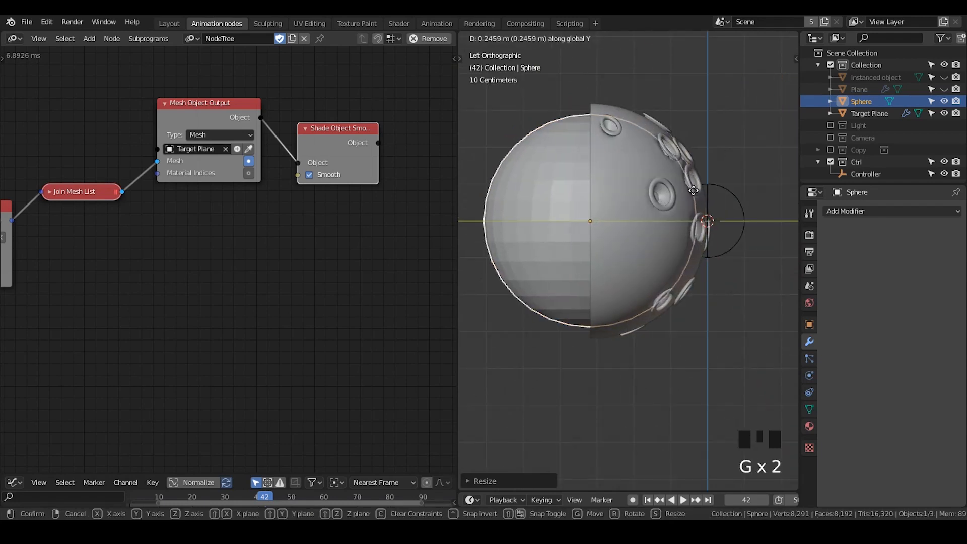
click(693, 191)
Enlarge the sphere towards the bent plane's outline and set its X, Y and Z dimensions to 6 m
key(s)
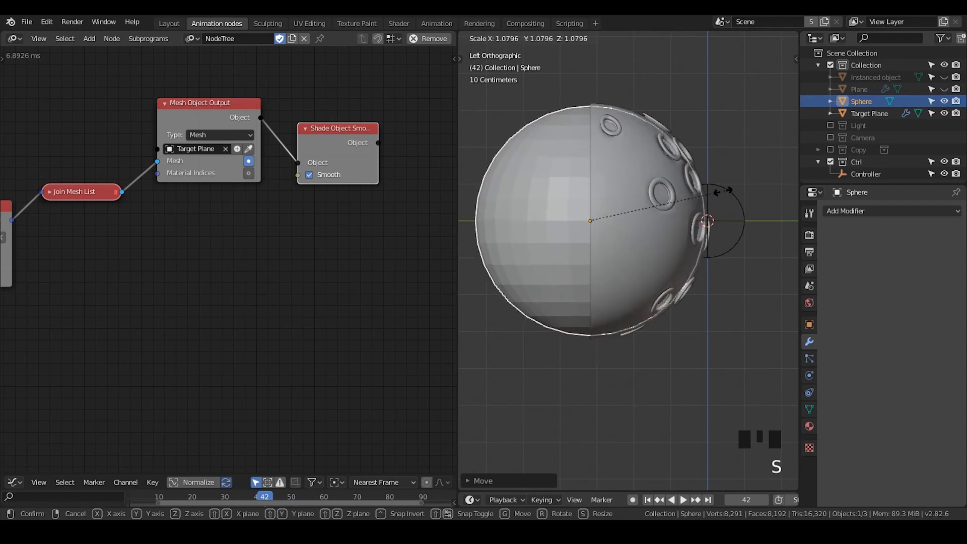
click(721, 192)
key(n)
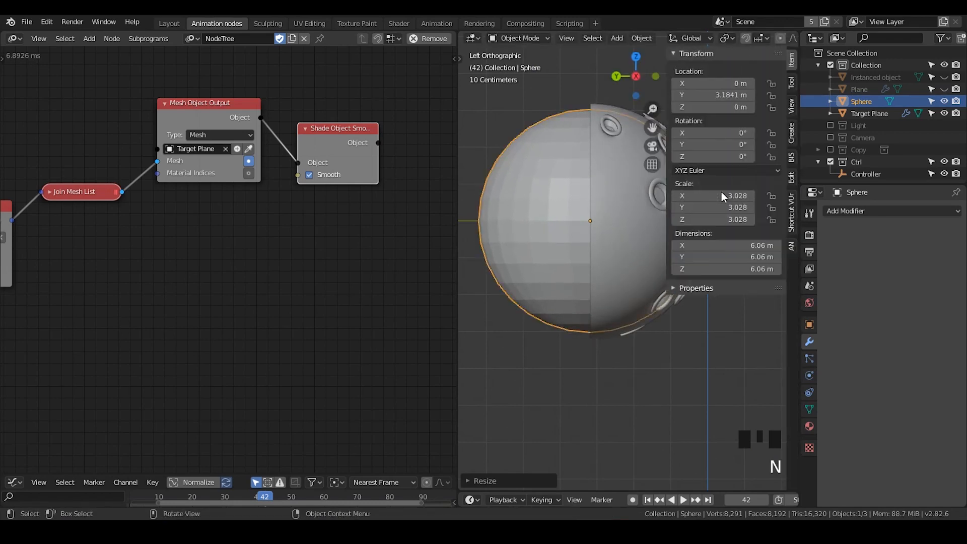
click(741, 241)
text(6)
key(Return)
key(n)
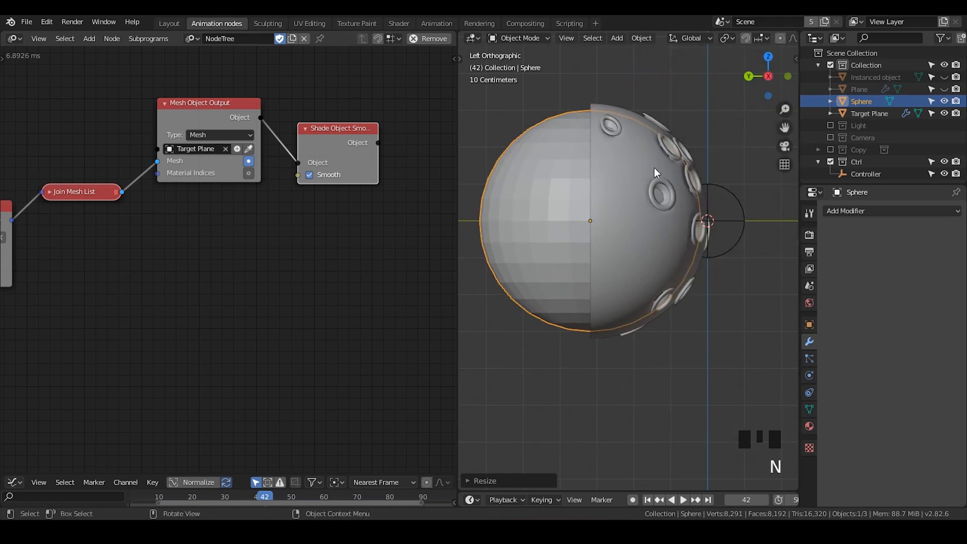
Check Target Plane's dimensions and examine the seam between its rim and the sphere
click(656, 168)
key(n)
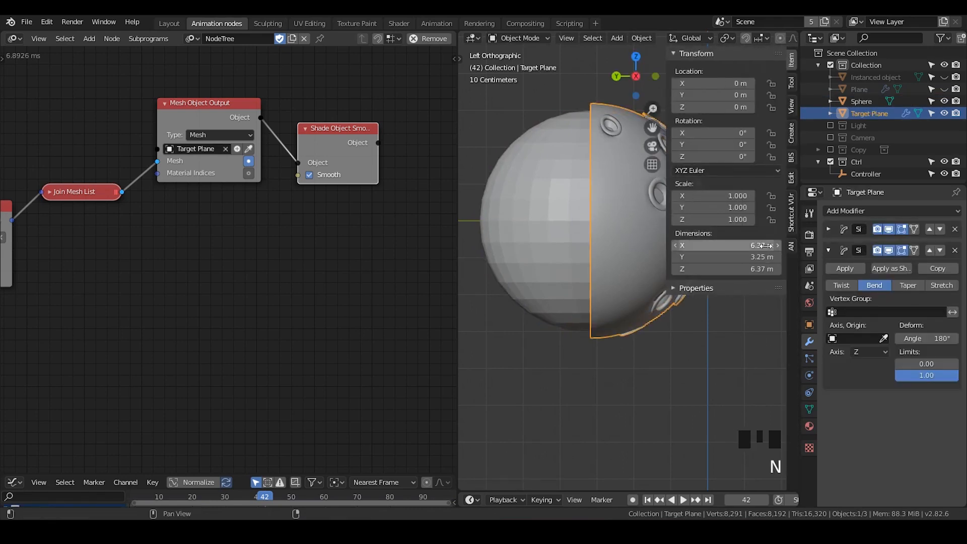
key(n)
middle_drag(687, 201, 610, 191)
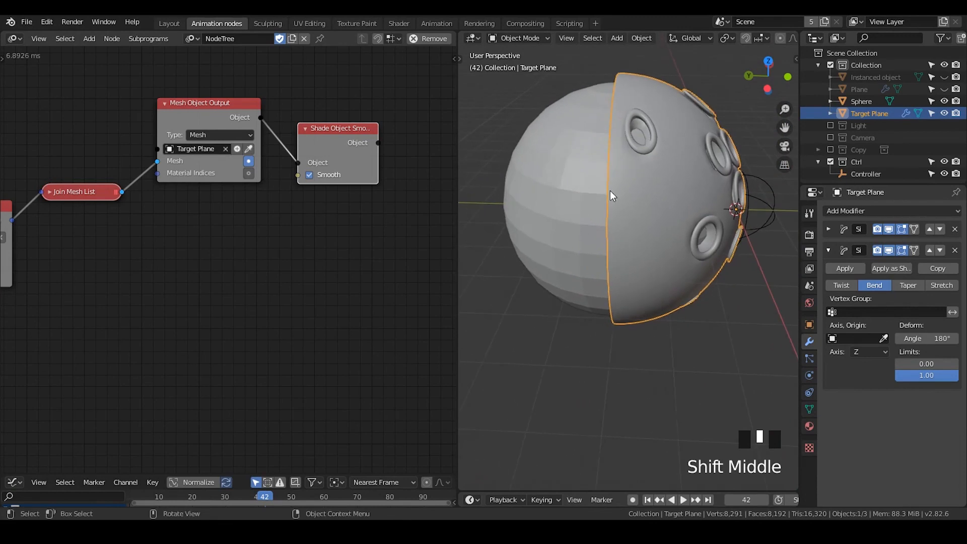
Add a Mirror modifier to Target Plane with Sphere as the mirror object
click(829, 251)
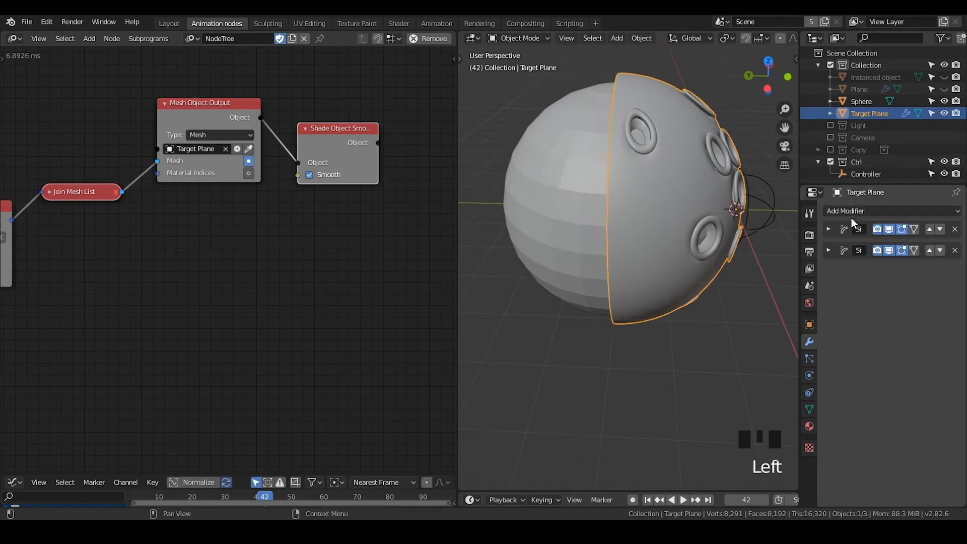
click(853, 213)
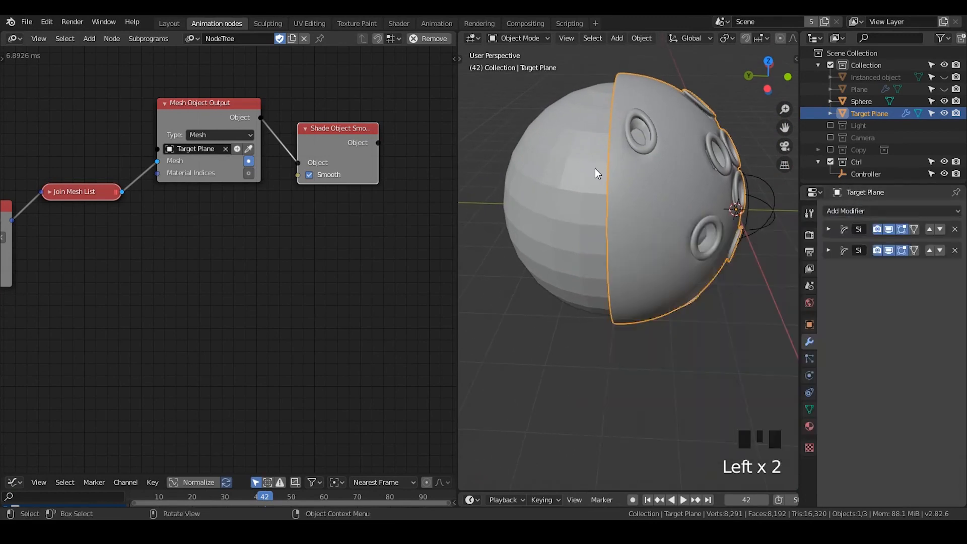
click(902, 213)
click(879, 211)
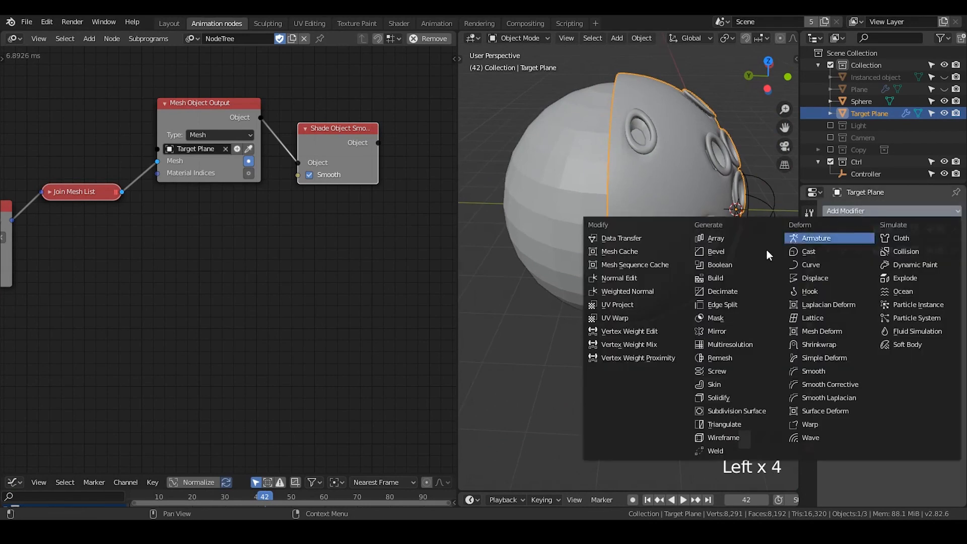
click(745, 330)
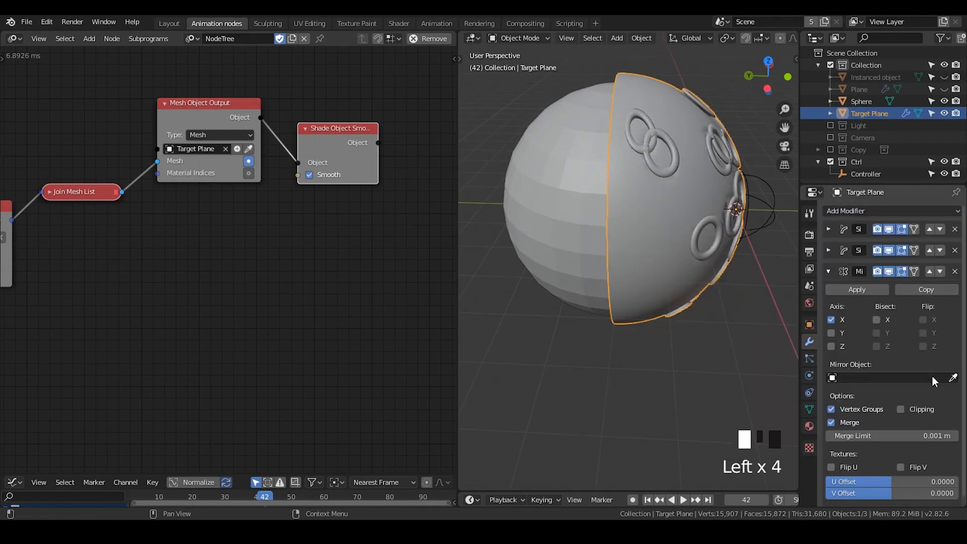
click(954, 378)
click(599, 182)
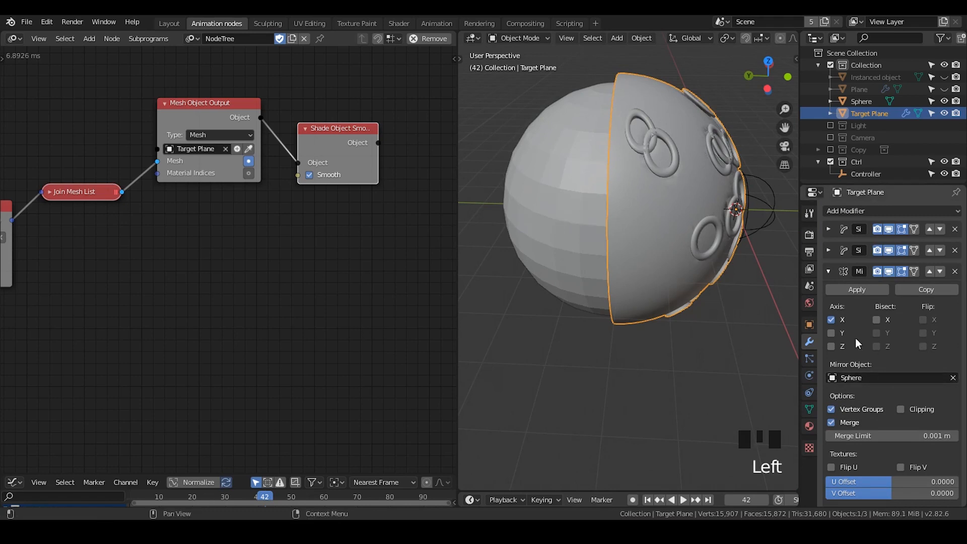
Switch the Mirror modifier from the X axis to Y only and inspect the mirrored half
click(831, 320)
click(832, 333)
middle_drag(617, 332, 798, 306)
middle_drag(610, 264, 706, 301)
scroll(706, 301, down, 2)
middle_drag(618, 302, 743, 264)
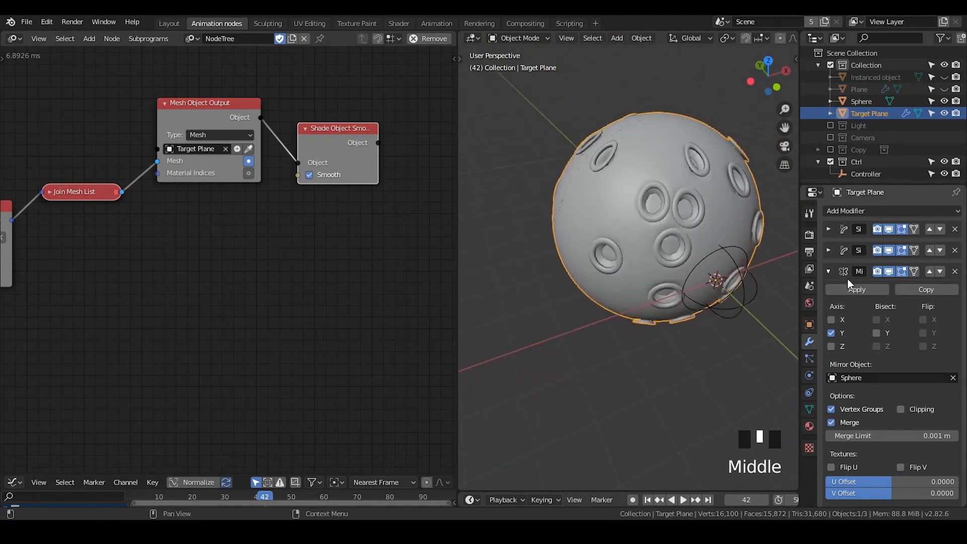
Disable Target Plane's Mirror modifier in both the viewport and renders
click(829, 271)
click(888, 272)
click(877, 272)
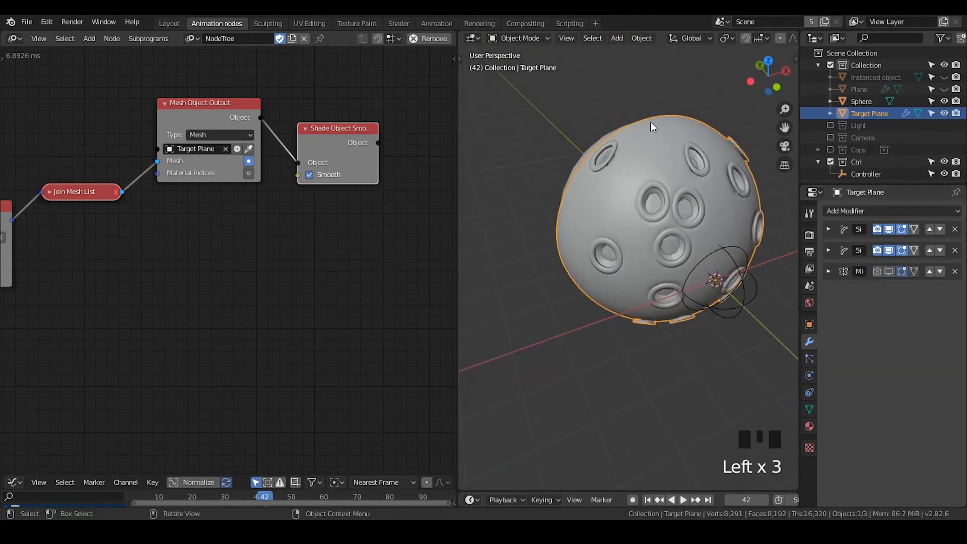
middle_drag(673, 228, 793, 265)
Try a different angle on Target Plane's second bend modifier, then restore it to 180°
click(828, 250)
drag(928, 339, 949, 339)
click(928, 338)
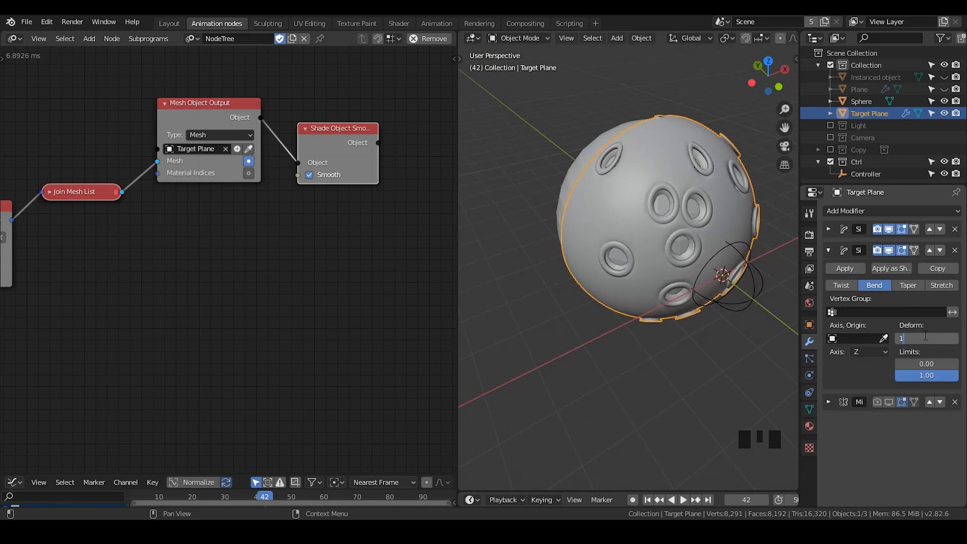
key(Return)
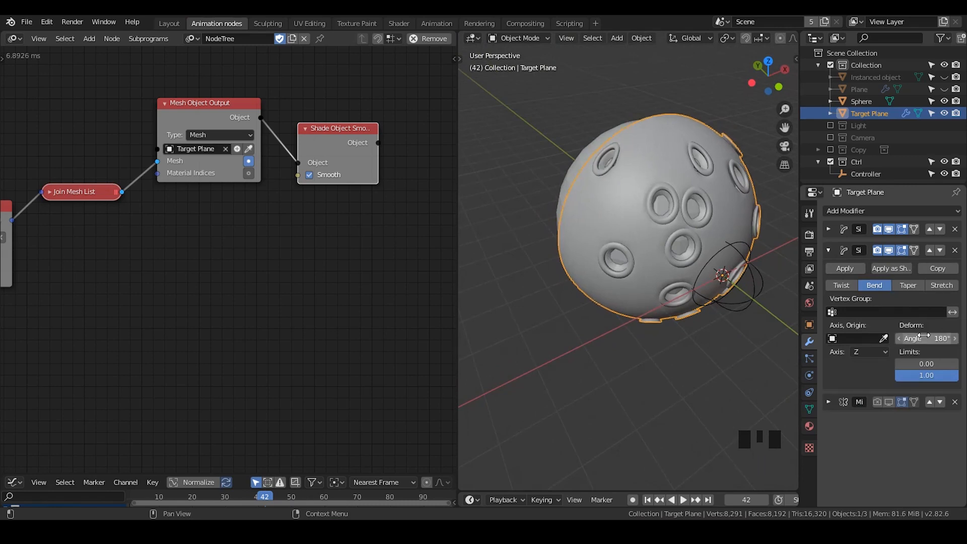
Remove the Mirror modifier from Target Plane
middle_drag(733, 354, 622, 308)
scroll(622, 308, down, 2)
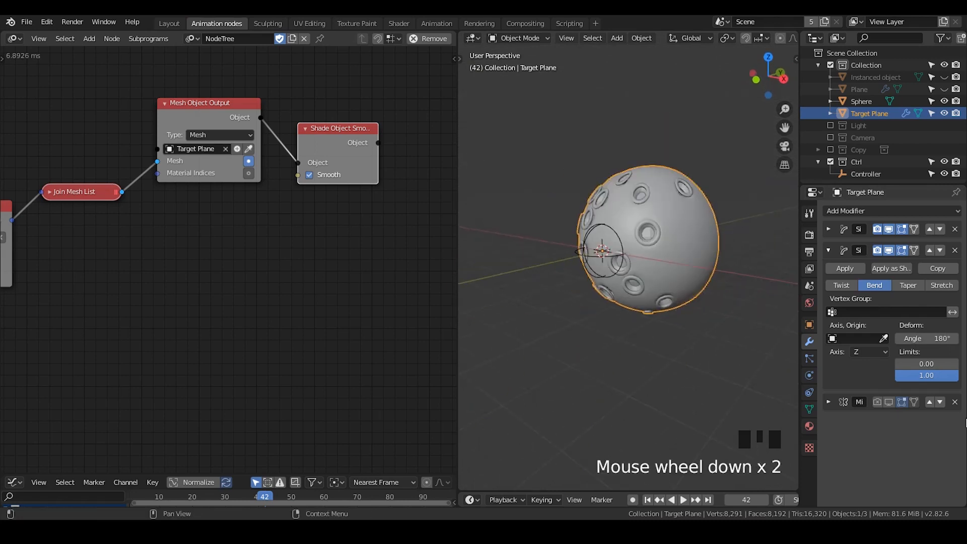
click(954, 401)
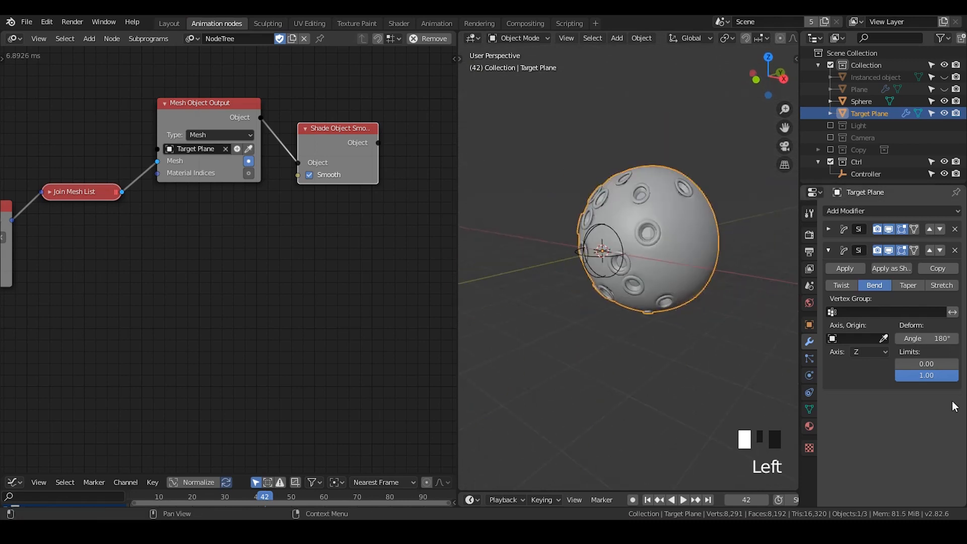
Temporarily unhide Plane and check the subdivision levels of its Subdivision Surface modifier
click(870, 102)
middle_drag(632, 246, 673, 262)
scroll(686, 269, up, 2)
scroll(651, 270, down, 3)
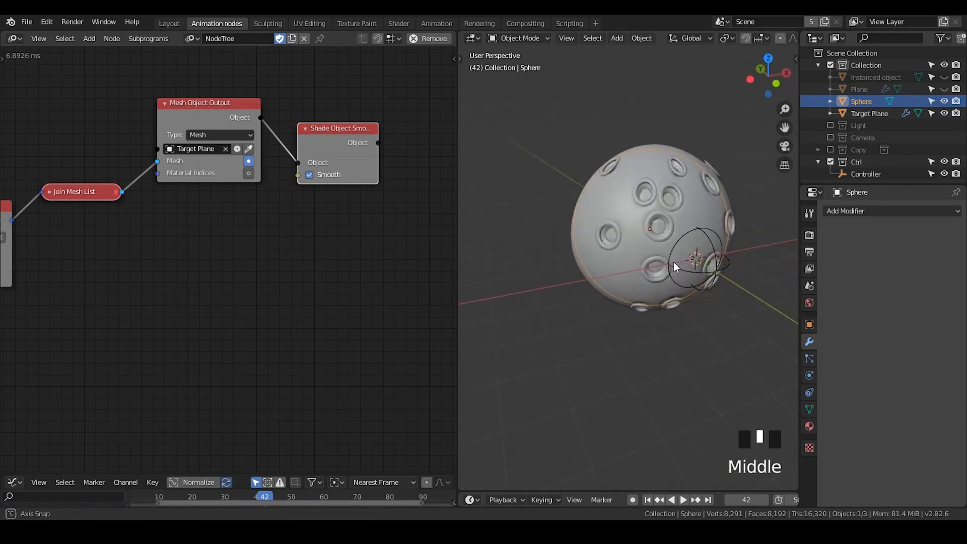
click(862, 89)
click(944, 89)
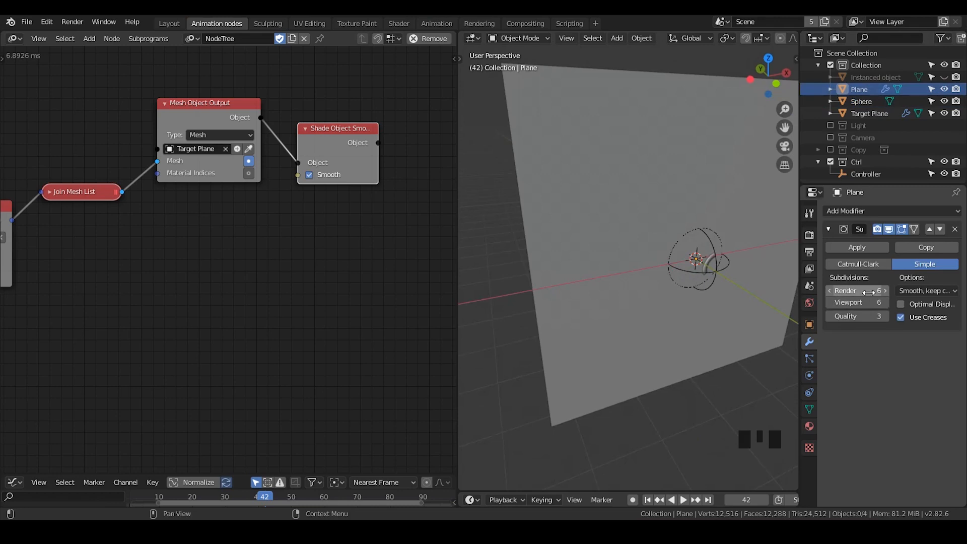
click(944, 89)
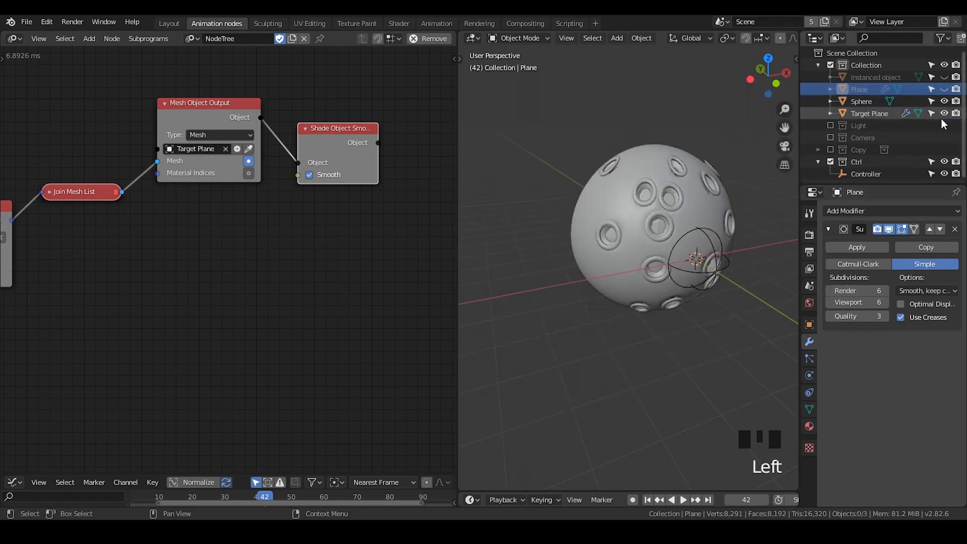
Disable Plane's visibility in renders
click(869, 114)
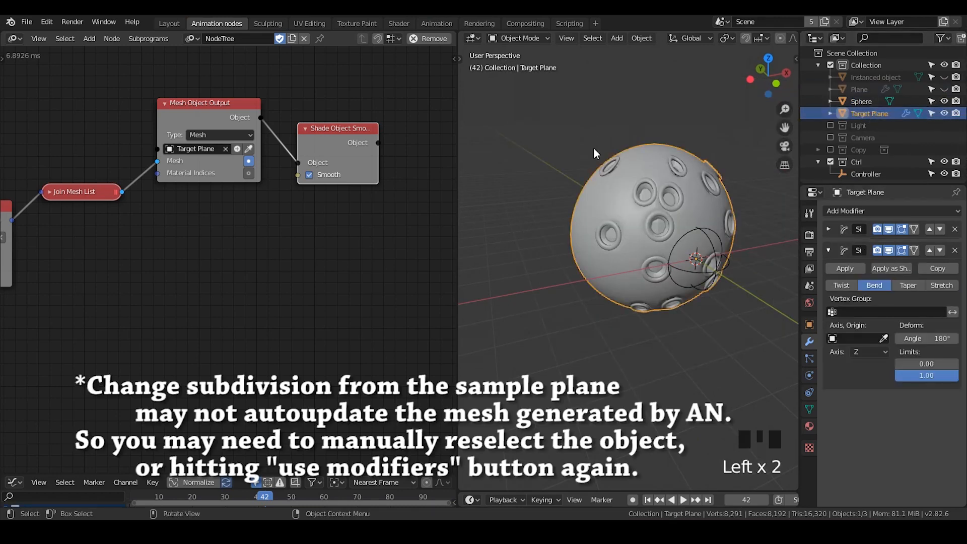
middle_drag(652, 227, 670, 224)
click(871, 89)
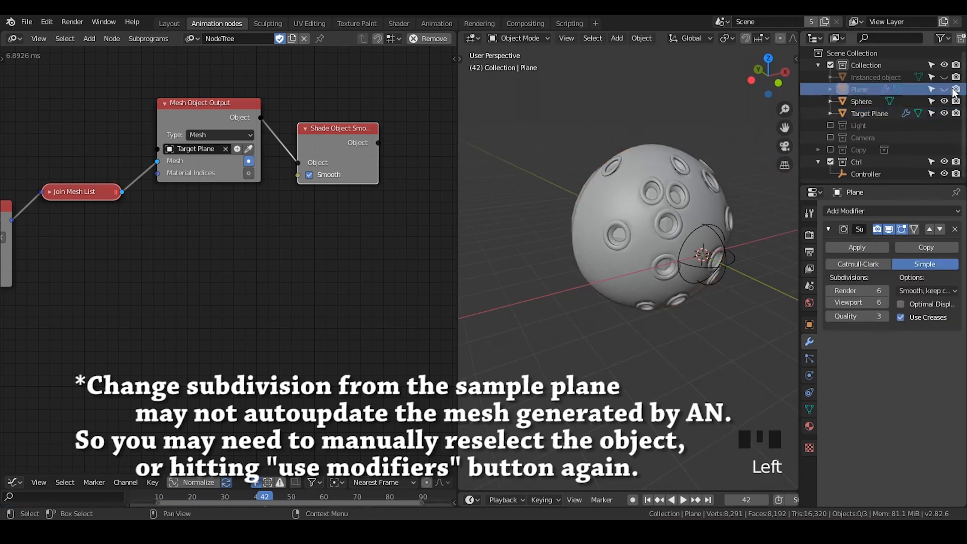
click(956, 95)
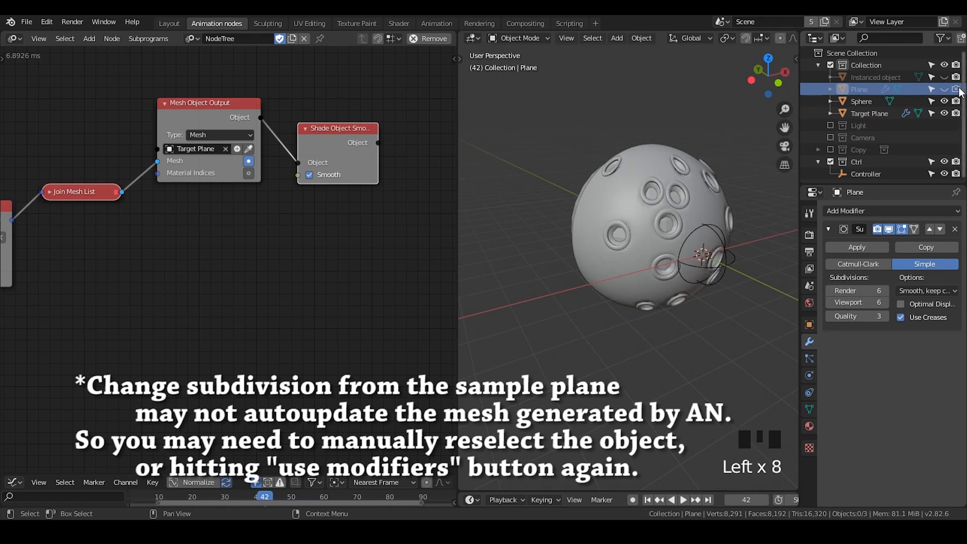
Reposition Plane's Mesh Object Input node in the node tree and collapse Plane's Subdivision Surface modifier
middle_drag(297, 86, 225, 190)
middle_drag(203, 153, 224, 168)
middle_drag(166, 151, 181, 194)
drag(160, 90, 152, 127)
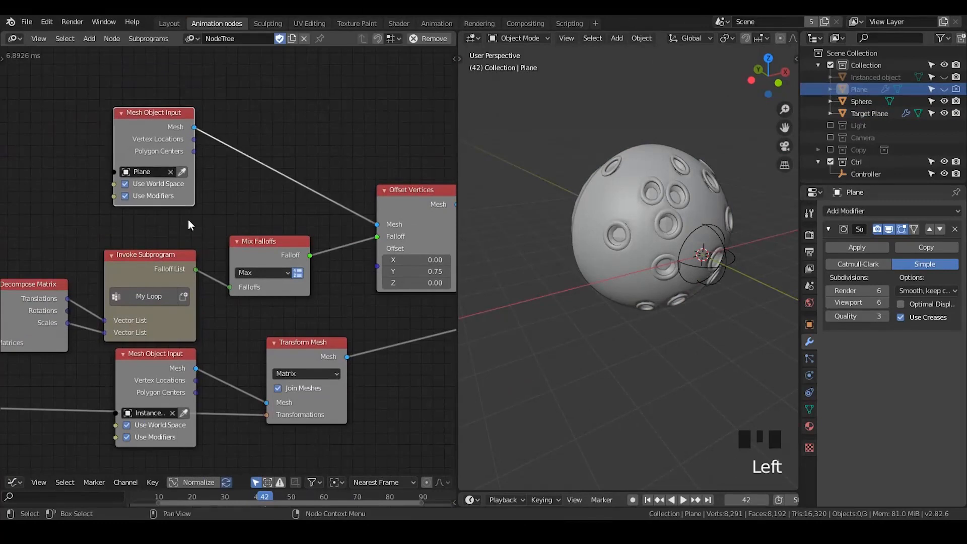
scroll(158, 176, up, 1)
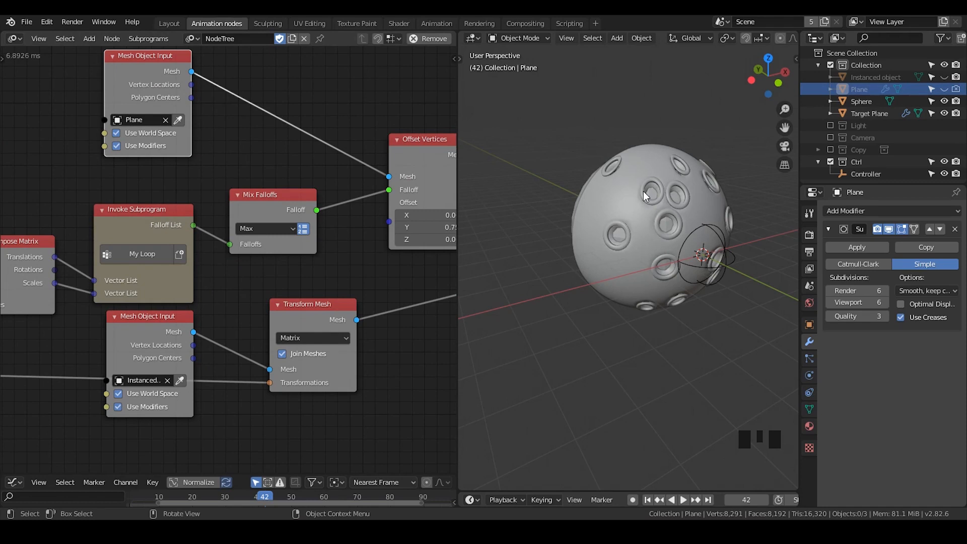
click(828, 229)
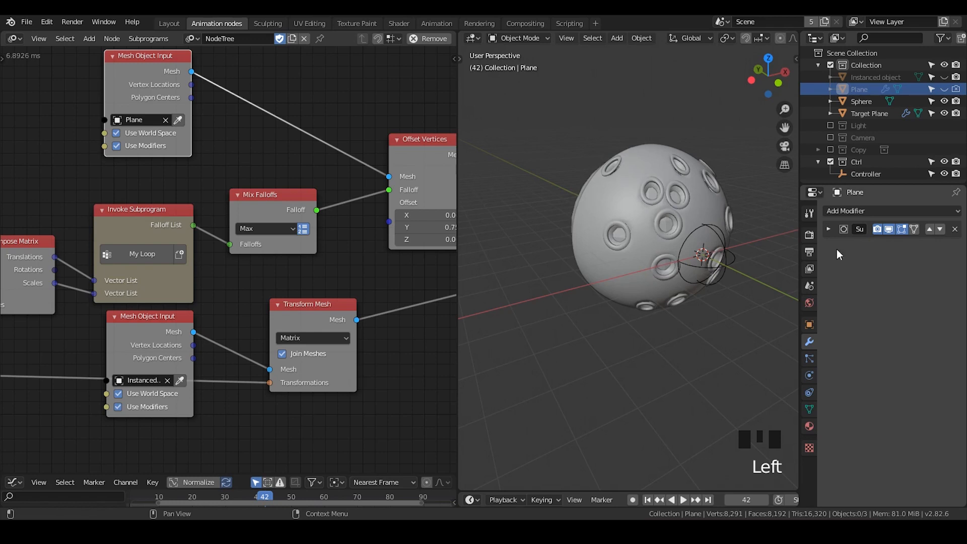
drag(155, 79, 161, 98)
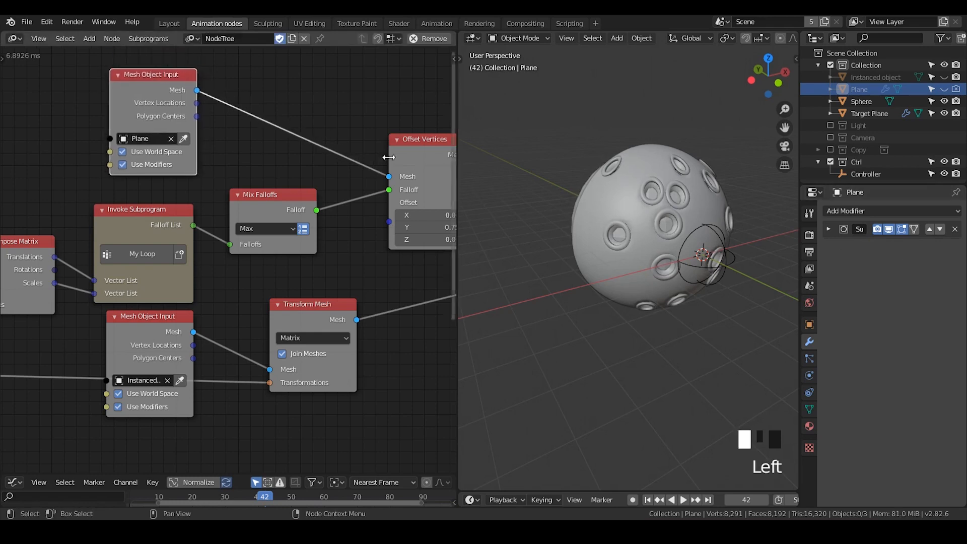
Re-enable Plane in renders, briefly showing it in the viewport before hiding it again
click(944, 90)
click(851, 88)
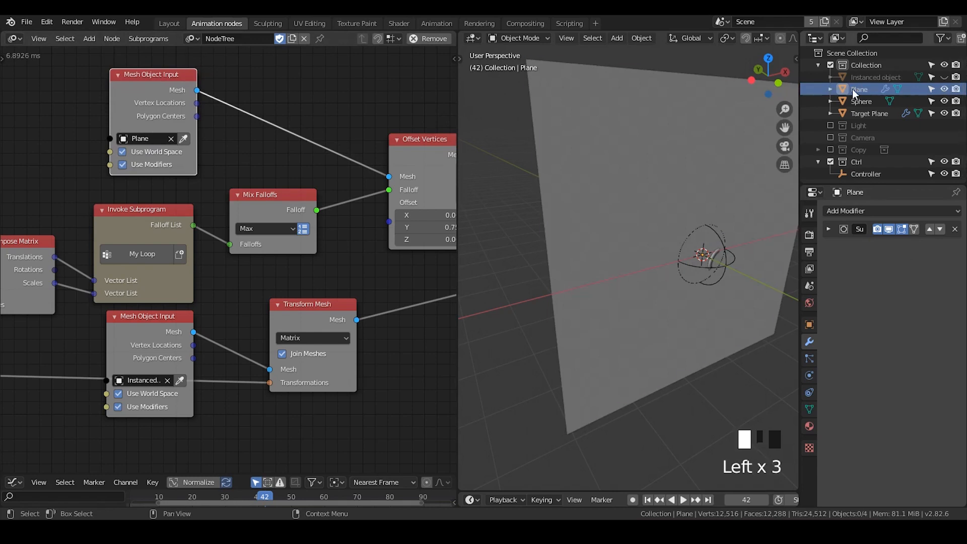
click(946, 91)
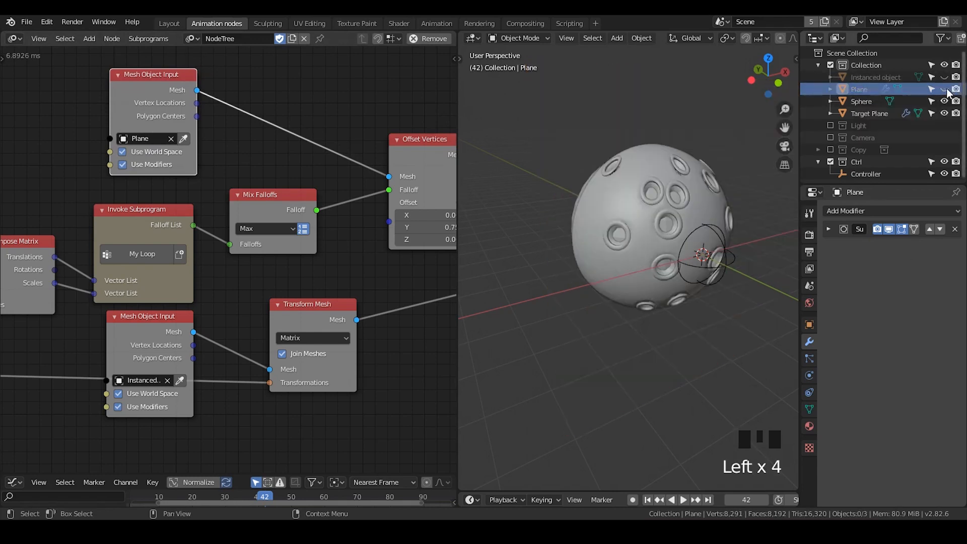
Turn off Use World Space on the Mesh Object Input nodes for Plane and the instanced object
click(565, 38)
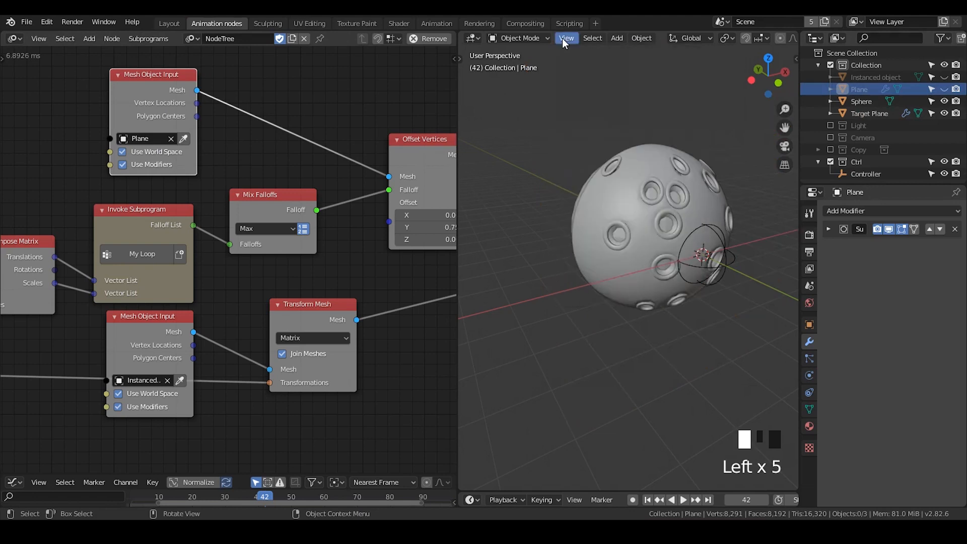
click(129, 153)
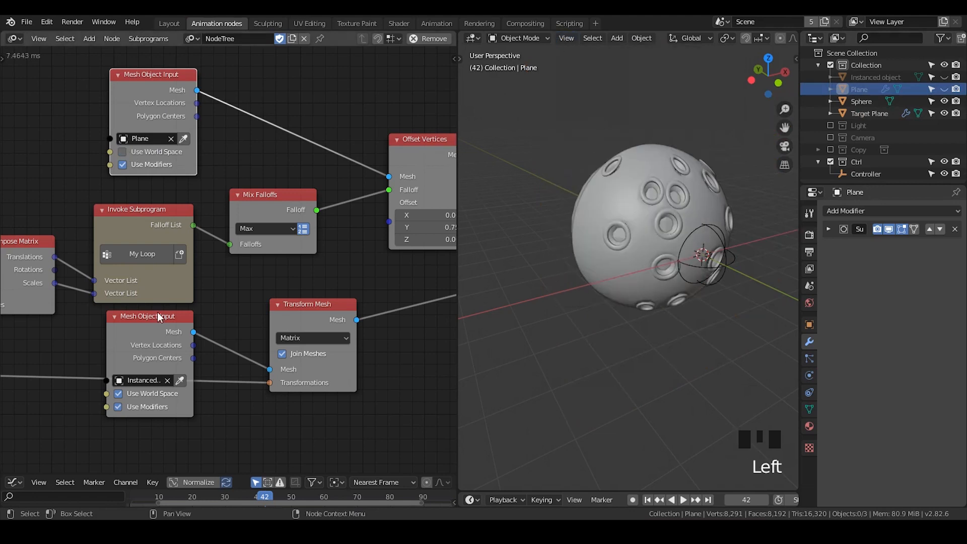
click(145, 394)
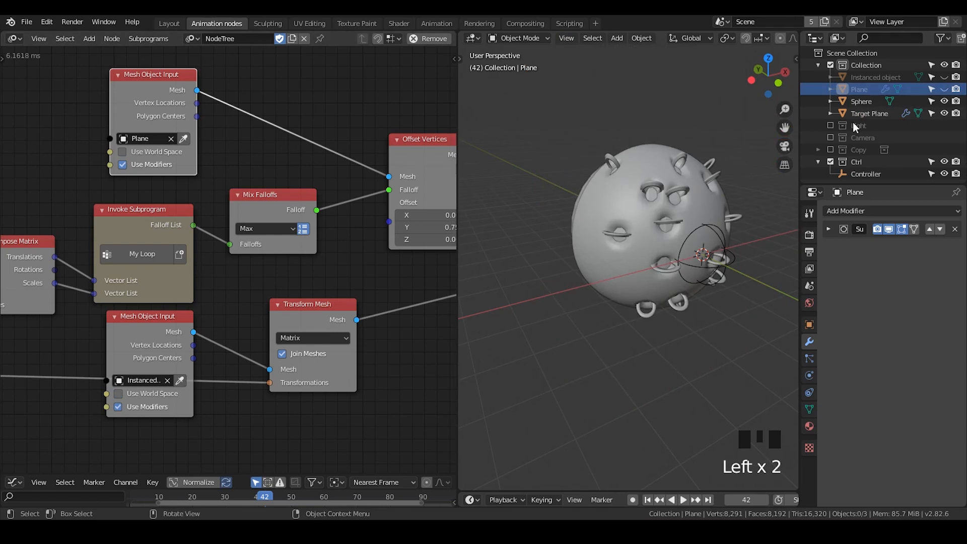
Unhide Plane and move it away so that it no longer covers the sphere
click(945, 90)
click(866, 89)
scroll(725, 237, down, 6)
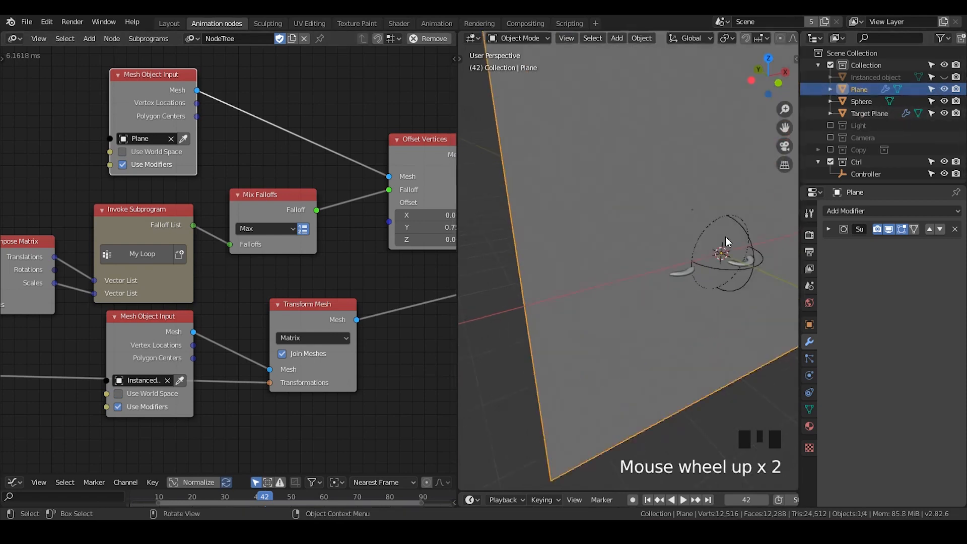
key(g)
click(489, 301)
scroll(649, 295, up, 3)
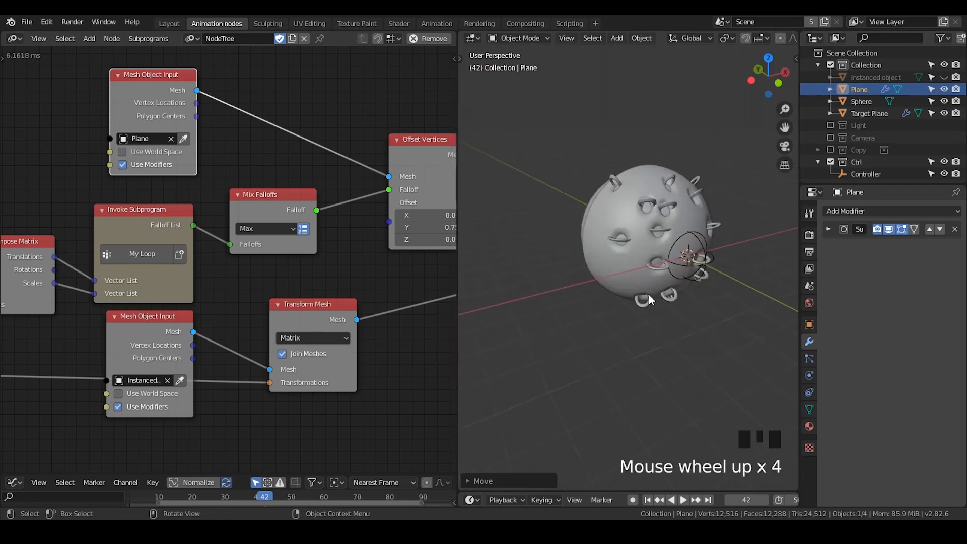
Examine the orientation of the instanced rings on Target Plane from several angles
middle_drag(654, 276, 661, 237)
click(643, 242)
scroll(602, 277, down, 2)
scroll(661, 237, up, 1)
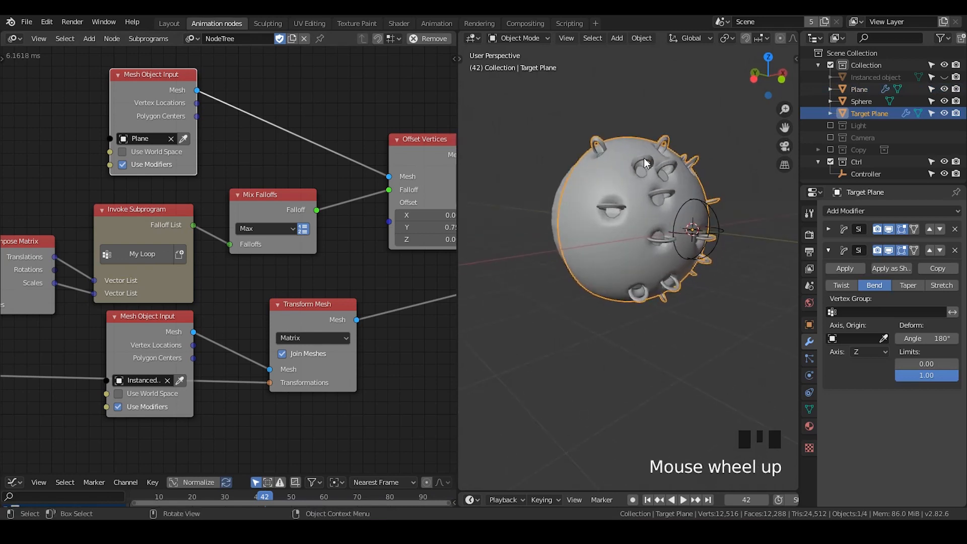
click(660, 156)
mouse_move(657, 201)
middle_down()
mouse_move(643, 227)
mouse_move(664, 174)
mouse_move(695, 189)
mouse_move(733, 234)
mouse_move(761, 228)
mouse_move(629, 200)
mouse_move(639, 201)
middle_up()
scroll(643, 224, down, 2)
scroll(637, 192, up, 1)
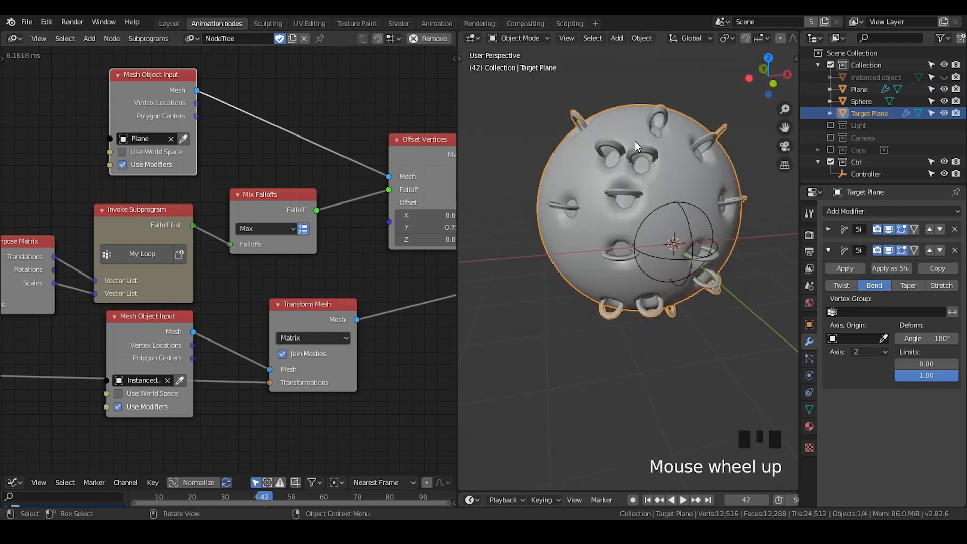
click(647, 146)
Insert an Offset Matrix node into the link feeding Transform Mesh's Transformations input
middle_drag(254, 391, 232, 282)
drag(262, 237, 370, 232)
key(ctrl+a)
text(offset)
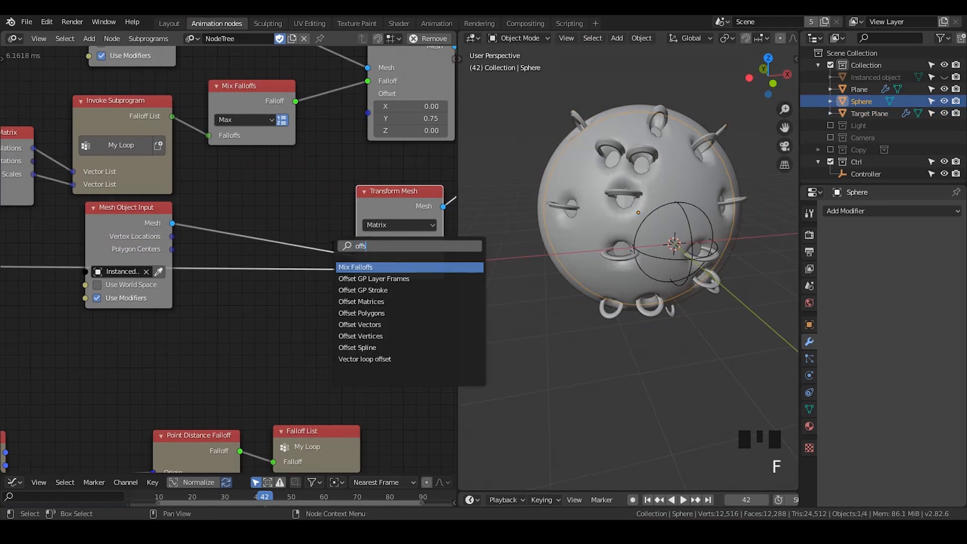
key(Return)
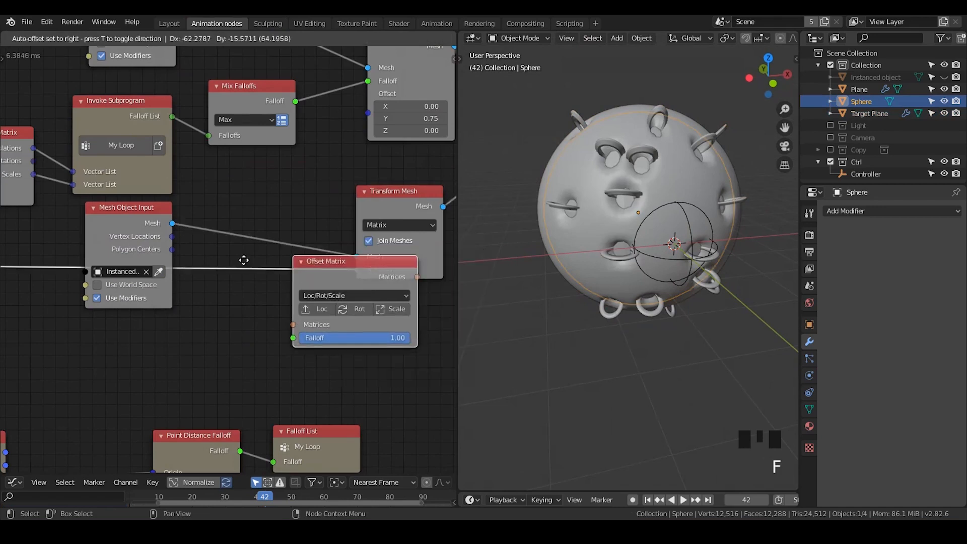
click(266, 269)
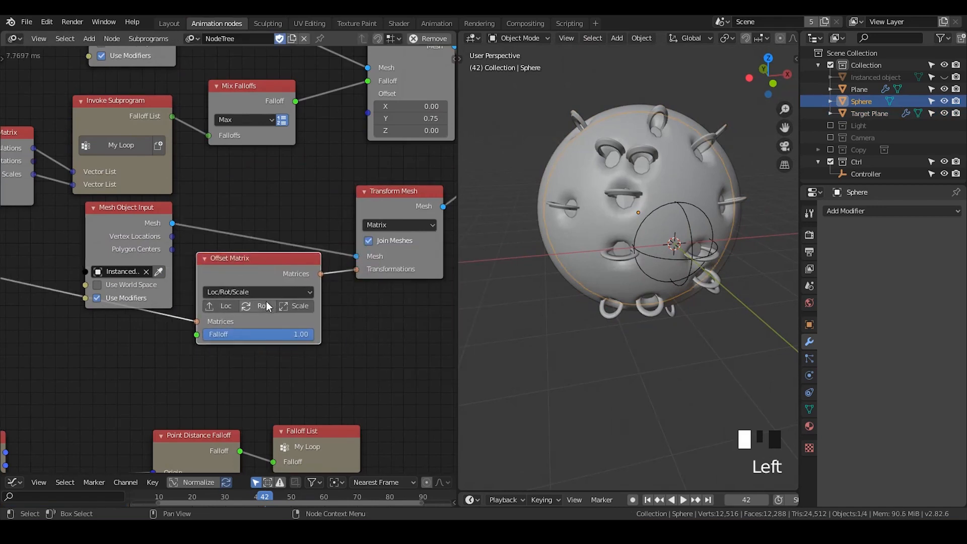
Enable rotation on the Offset Matrix node and set its X rotation to 90°
drag(259, 372, 282, 372)
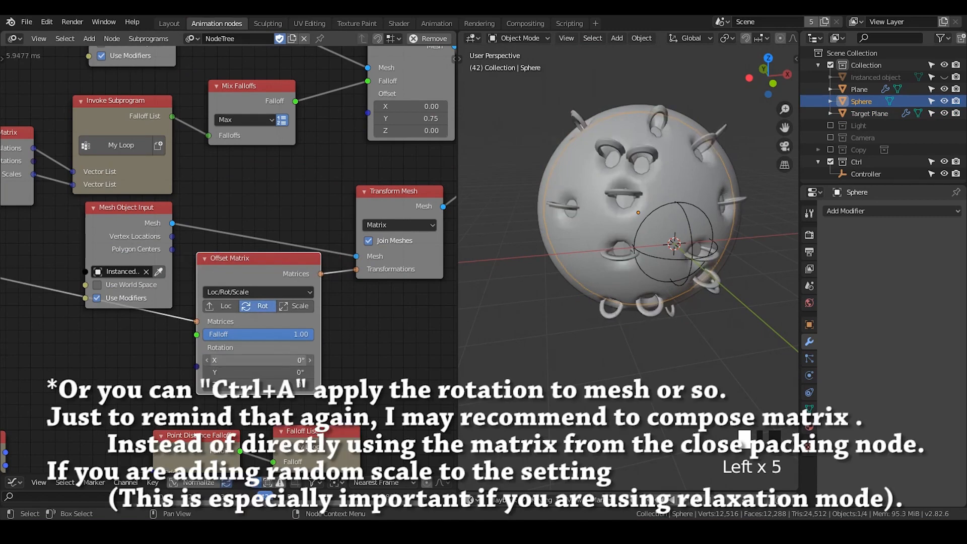
middle_drag(665, 270, 730, 283)
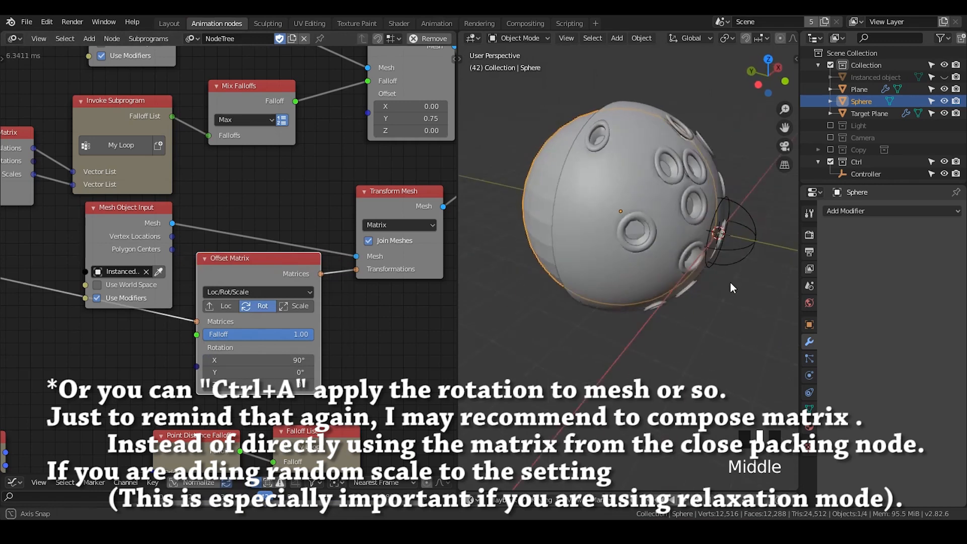
click(751, 335)
middle_drag(752, 336, 694, 190)
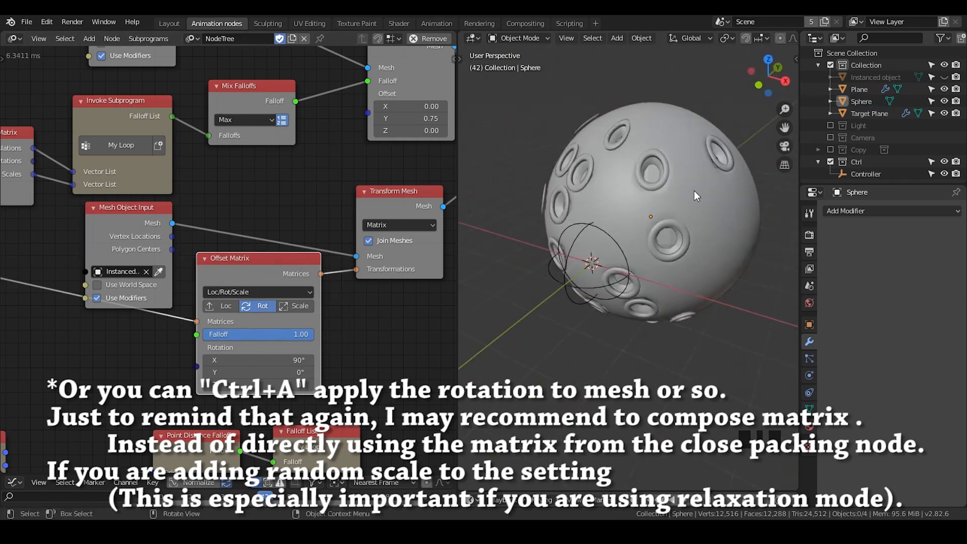
Select Target Plane and open its material settings
click(639, 274)
middle_drag(639, 274, 645, 282)
click(808, 429)
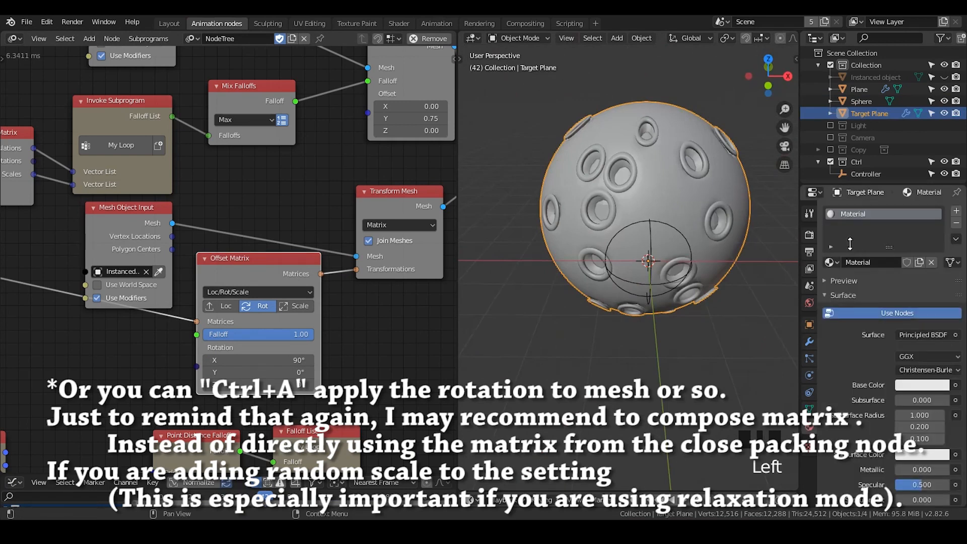
Examine the ring distribution and surface indentations around Target Plane at frame 1
middle_drag(536, 280, 601, 190)
click(707, 243)
click(612, 183)
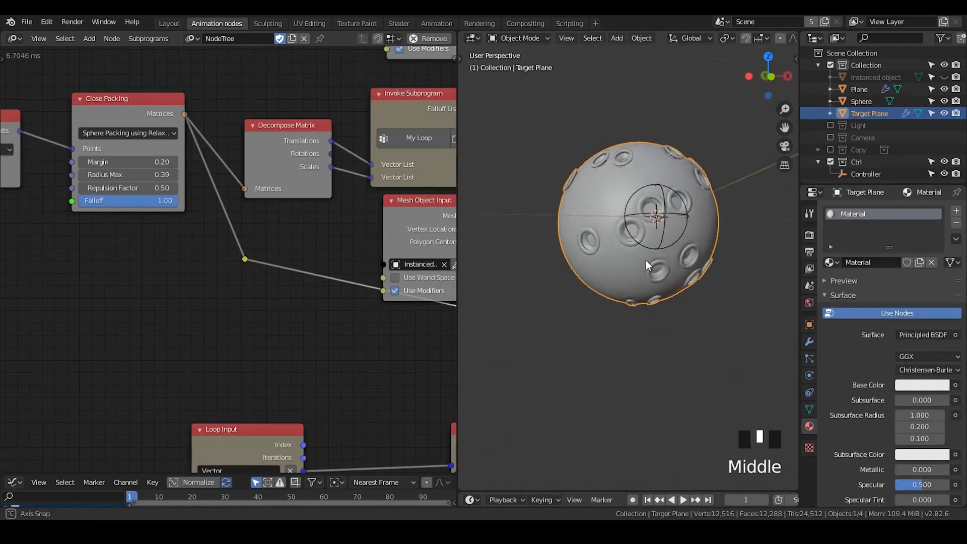
scroll(648, 274, down, 1)
scroll(642, 271, up, 2)
middle_drag(642, 270, 678, 319)
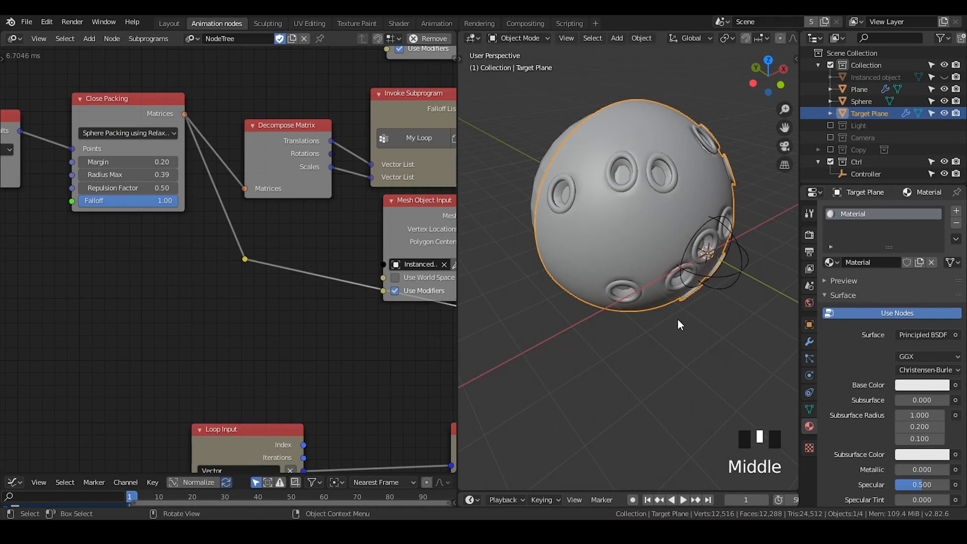
middle_drag(646, 295, 606, 274)
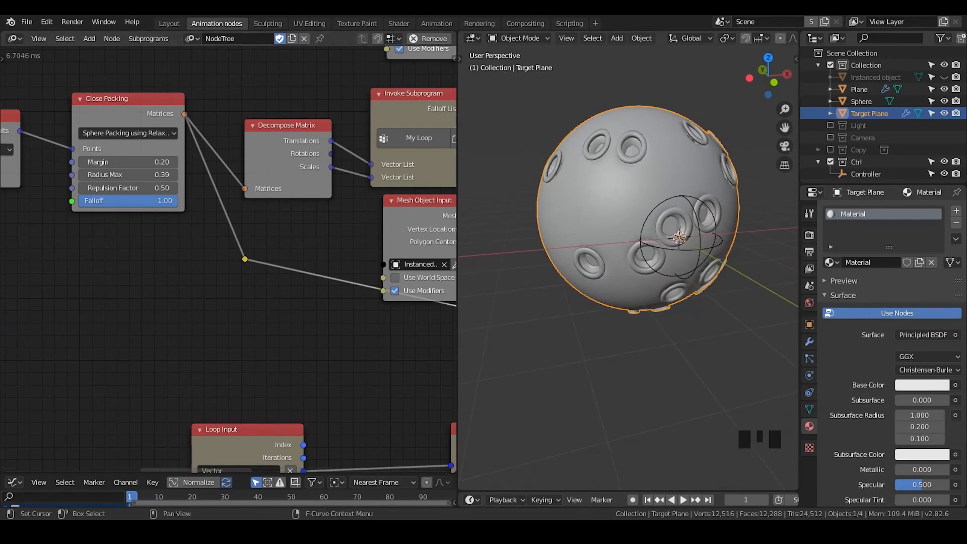